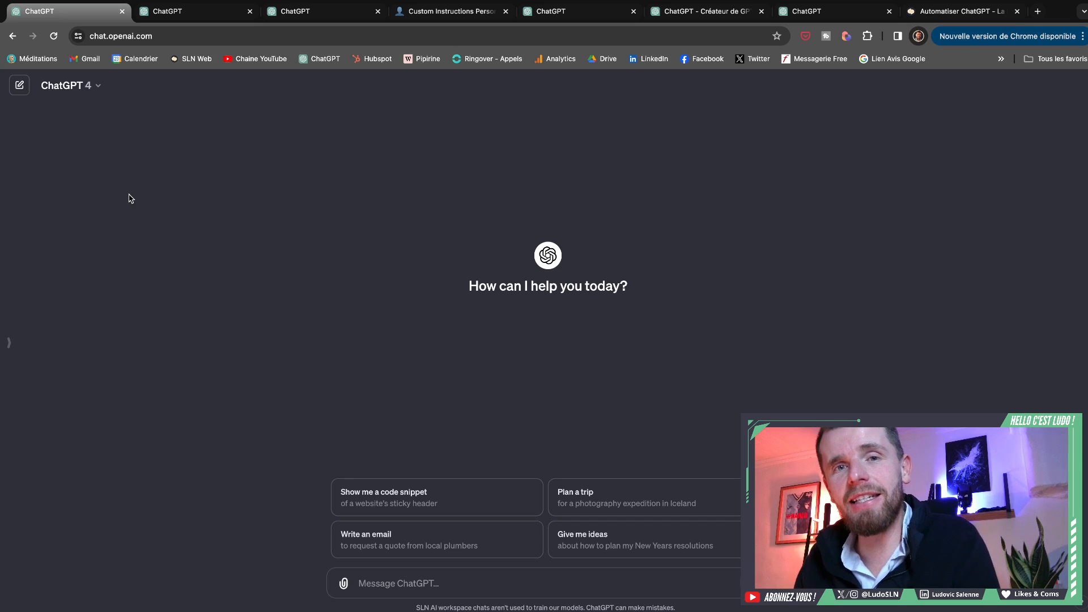
Step: Open the GPT store and look over its featured and trending GPTs
left_click(10, 343)
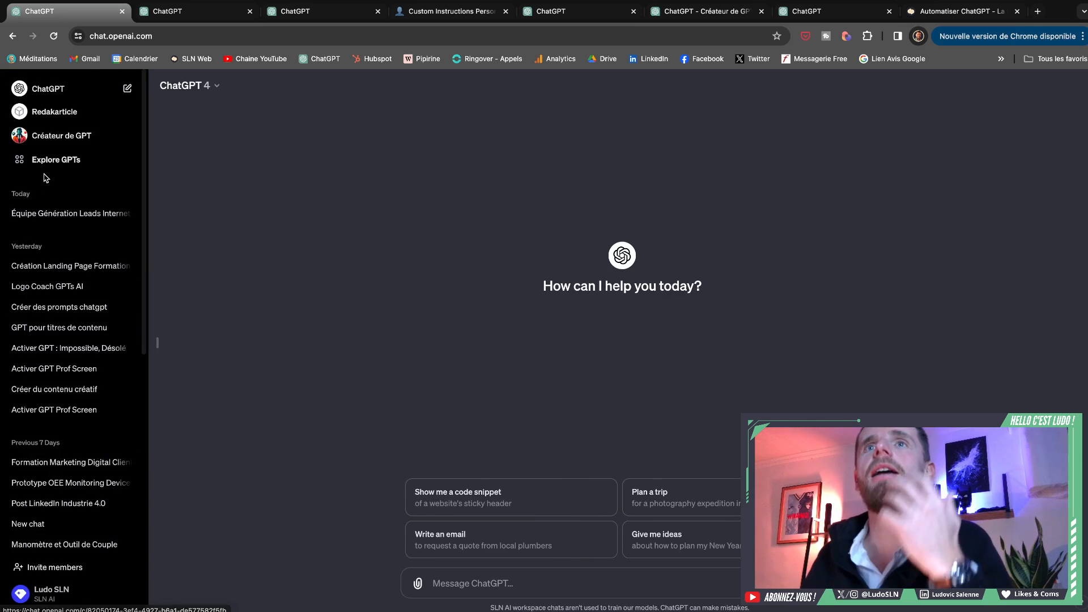
left_click(56, 159)
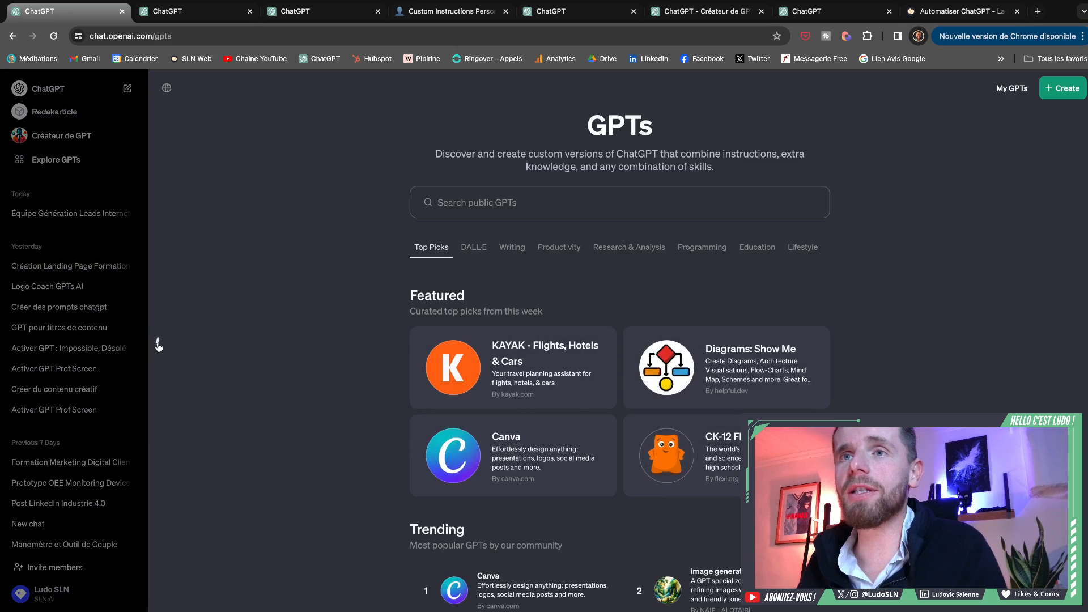
left_click(158, 342)
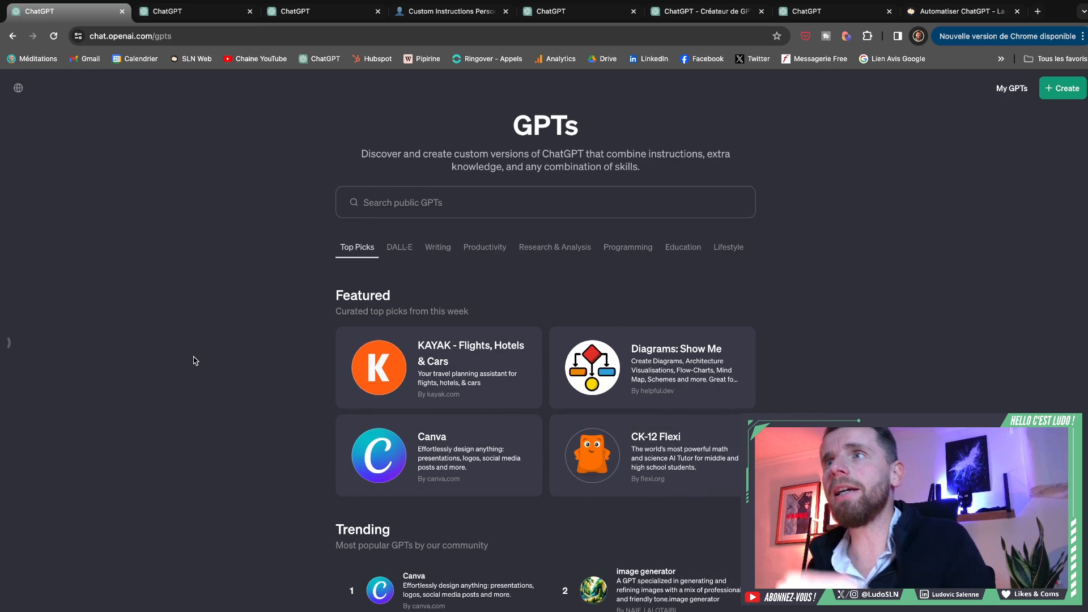
scroll(196, 365, "down", 5)
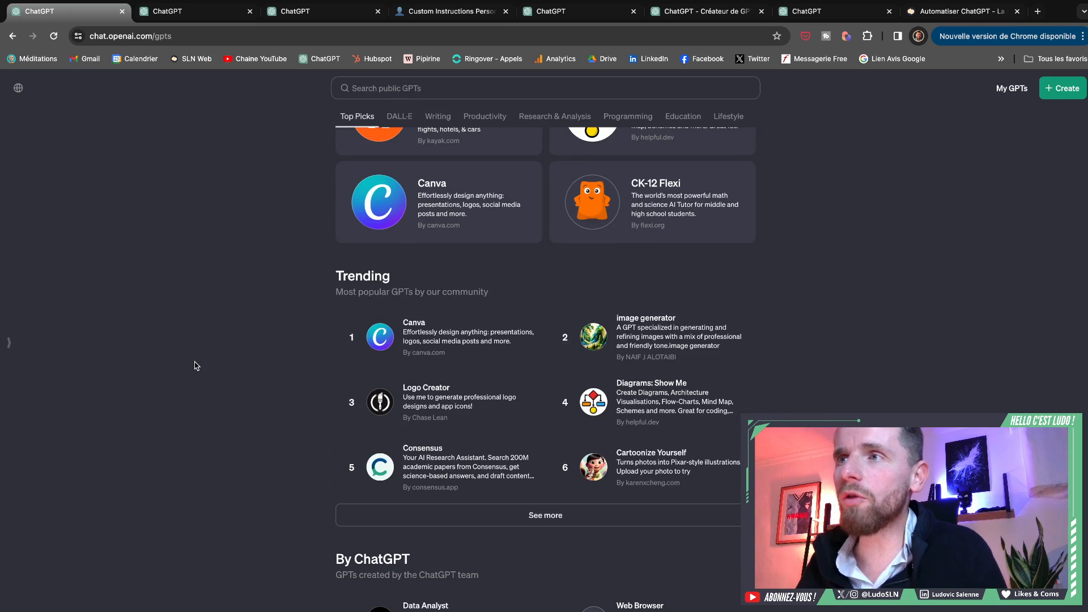
scroll(196, 365, "up", 5)
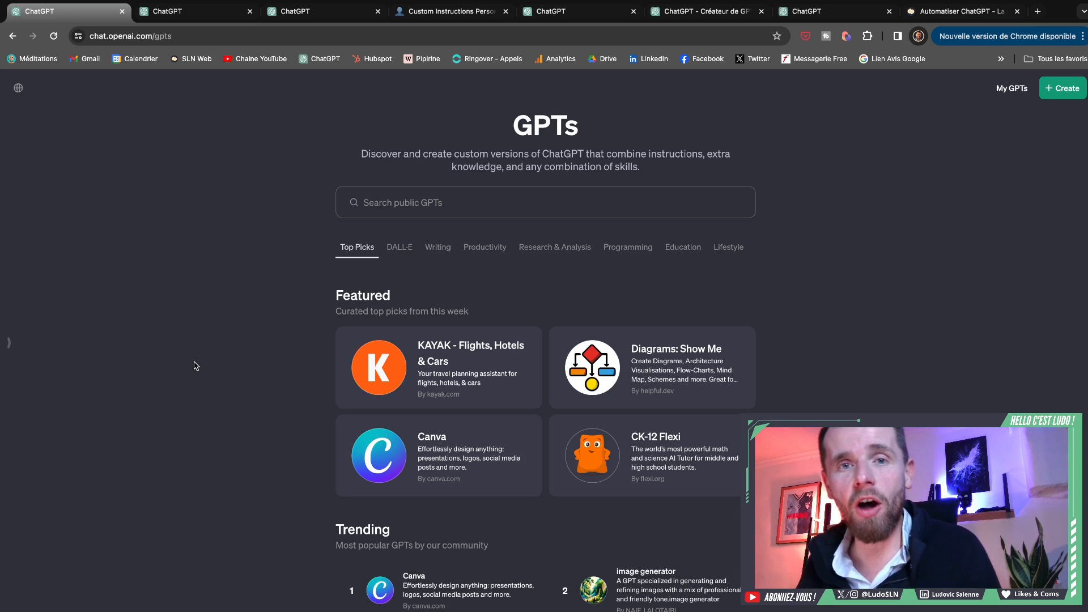
scroll(194, 366, "down", 5)
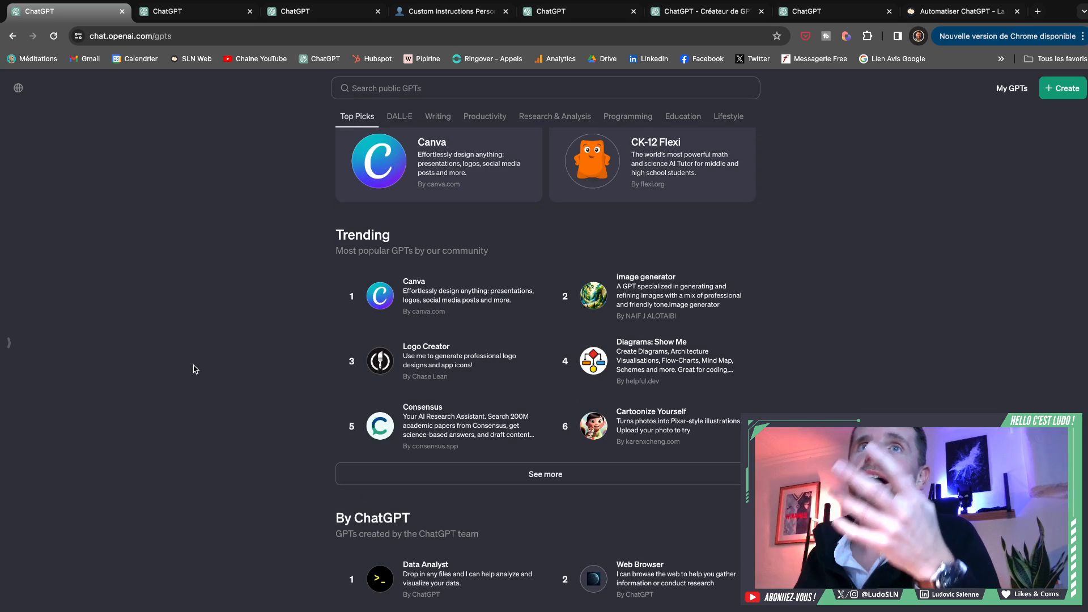
Step: Return to a new ChatGPT 4 chat and collapse the sidebar
left_click(8, 343)
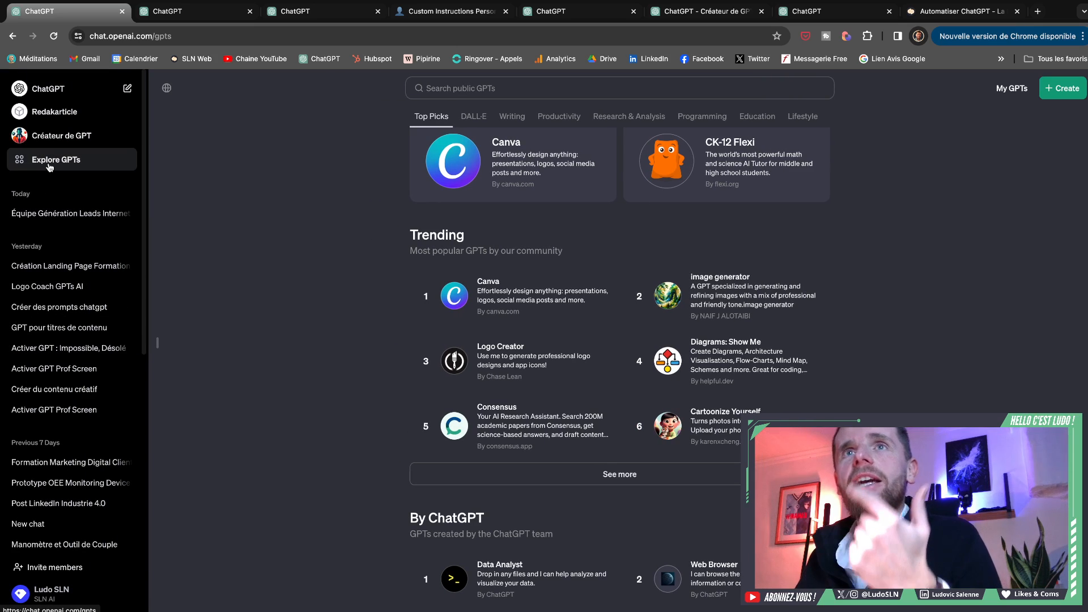
left_click(61, 91)
left_click(129, 343)
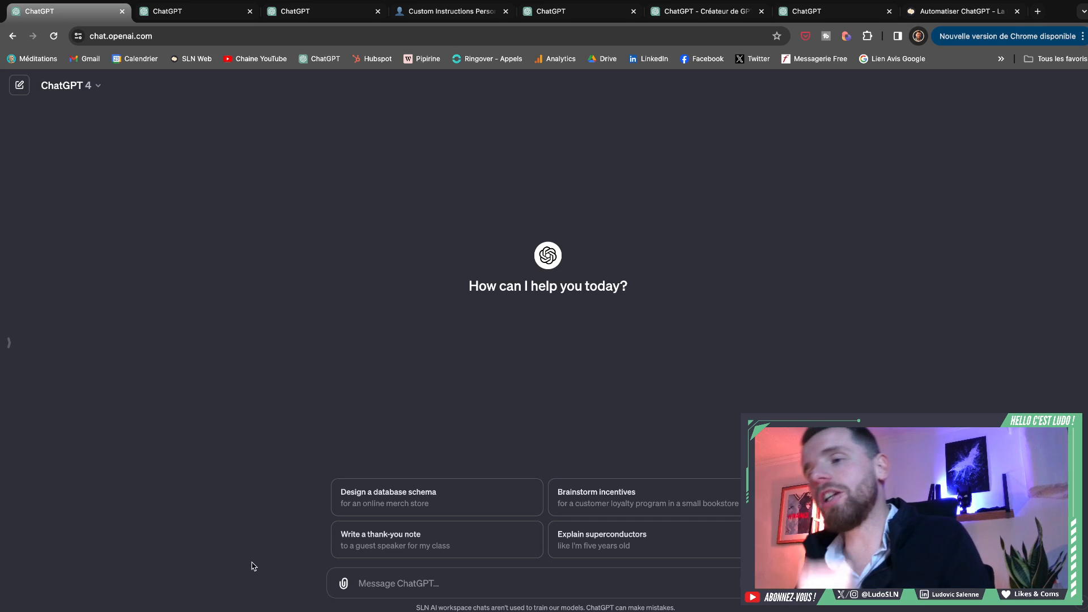
Step: Bring up the recent and pinned GPTs with an @ mention in the message box, and clear the mention
left_click(368, 592)
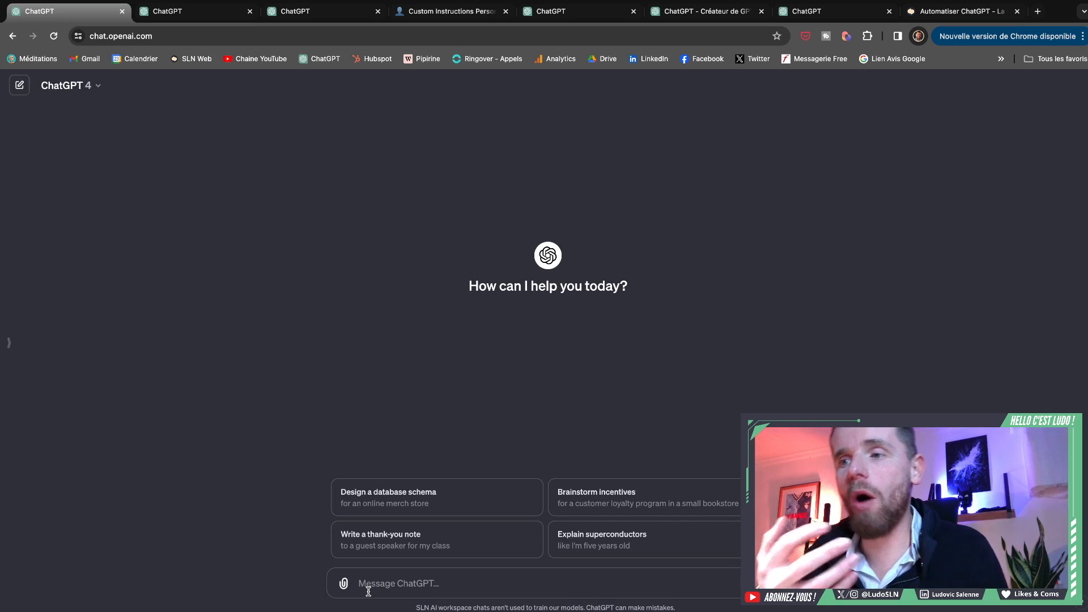
type("@")
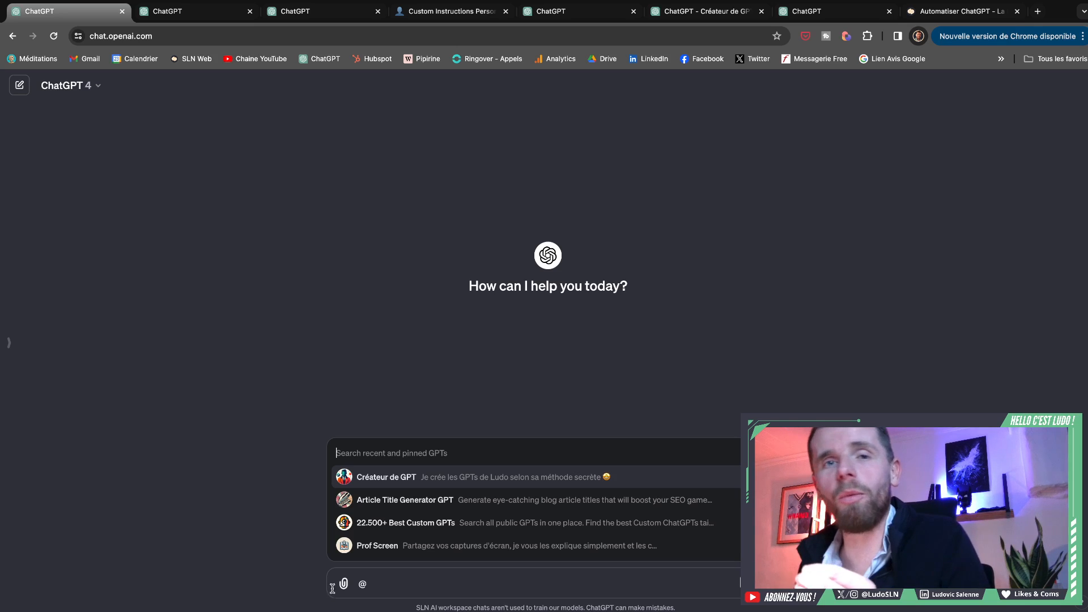
left_click(139, 535)
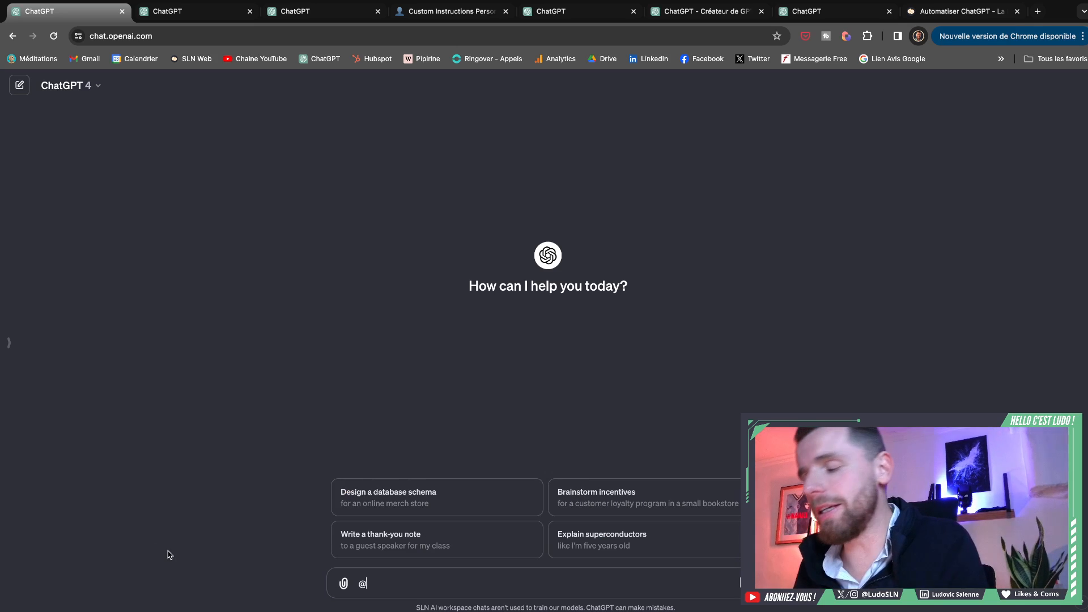
key("BackSpace")
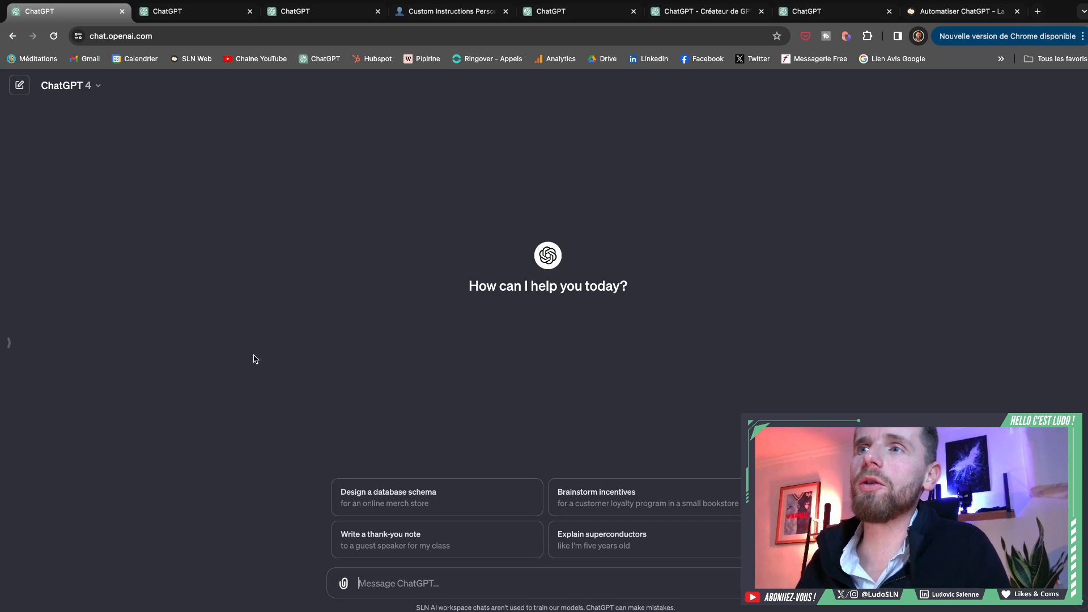
Step: Review the team recruitment prompt in the second chat, including its serial entrepreneur role and the [DÉFINIR OBJECTIF] placeholder
left_click(207, 12)
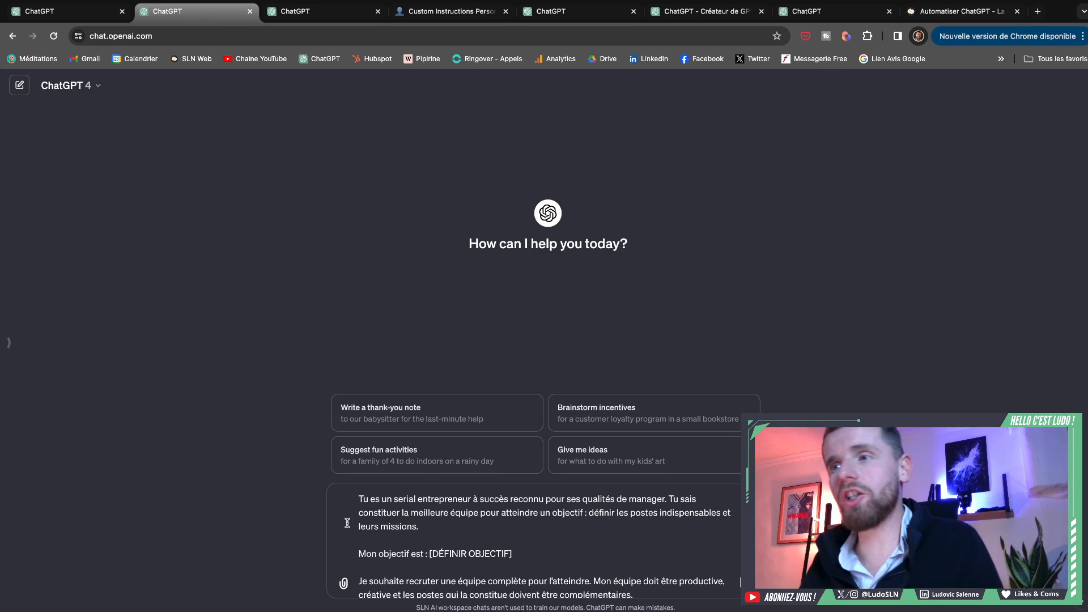
left_click_drag(358, 499, 529, 529)
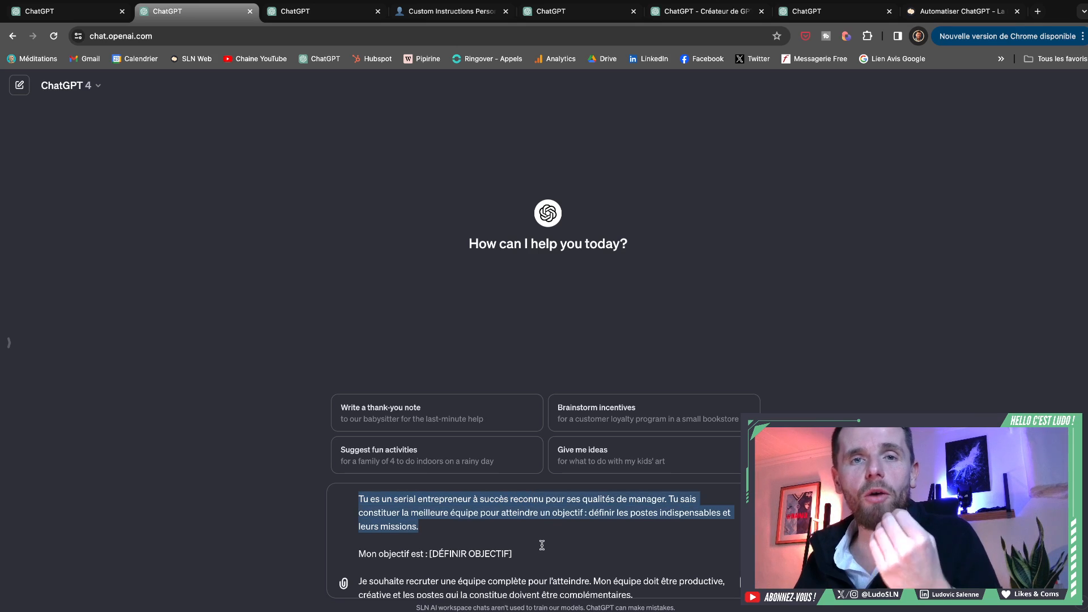
scroll(542, 545, "down", 1)
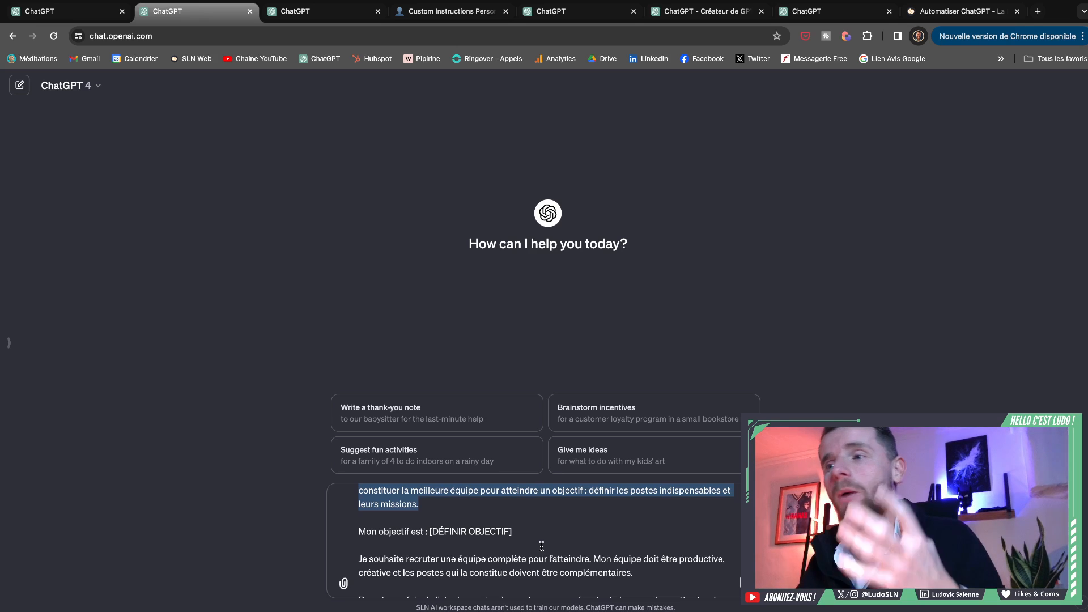
left_click_drag(513, 532, 429, 534)
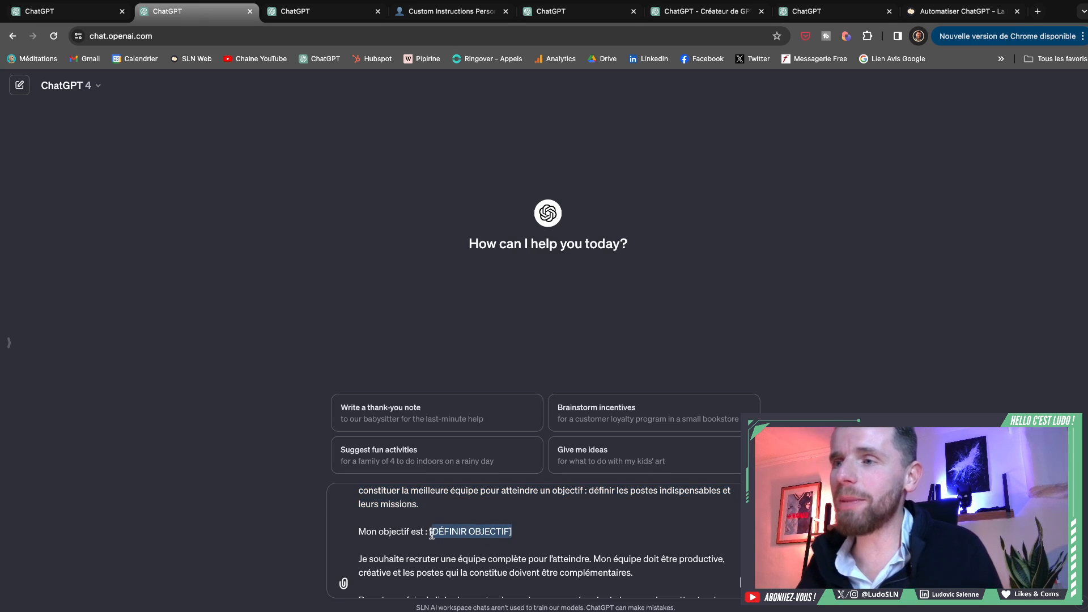
scroll(425, 541, "down", 3)
scroll(429, 552, "down", 1)
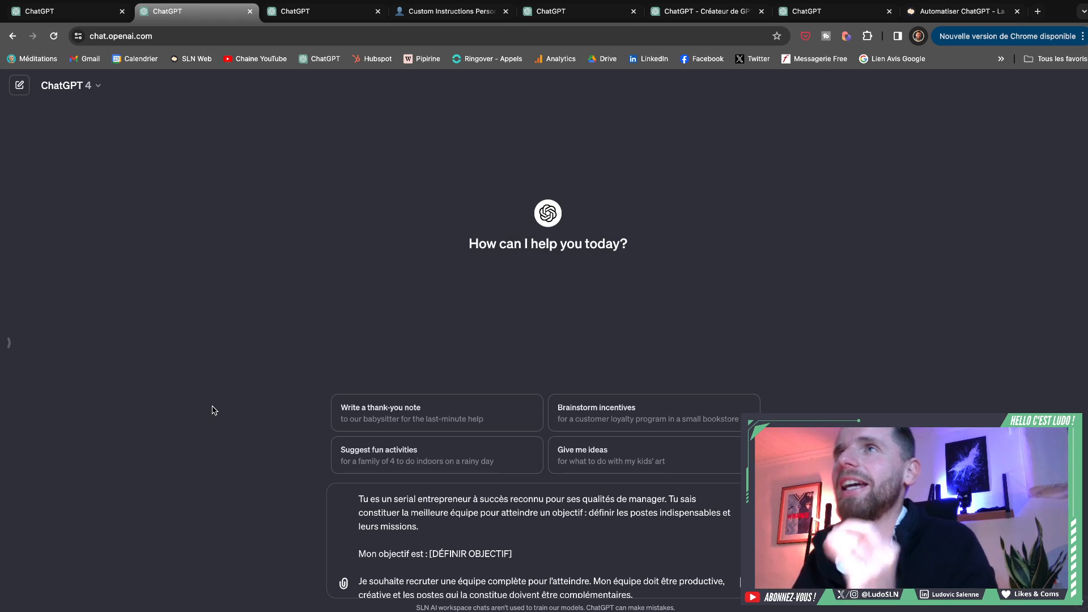
Step: View ChatGPT's custom instructions and expand the Entrepreneuriat category on the Custom Instructions Personas page
left_click(328, 22)
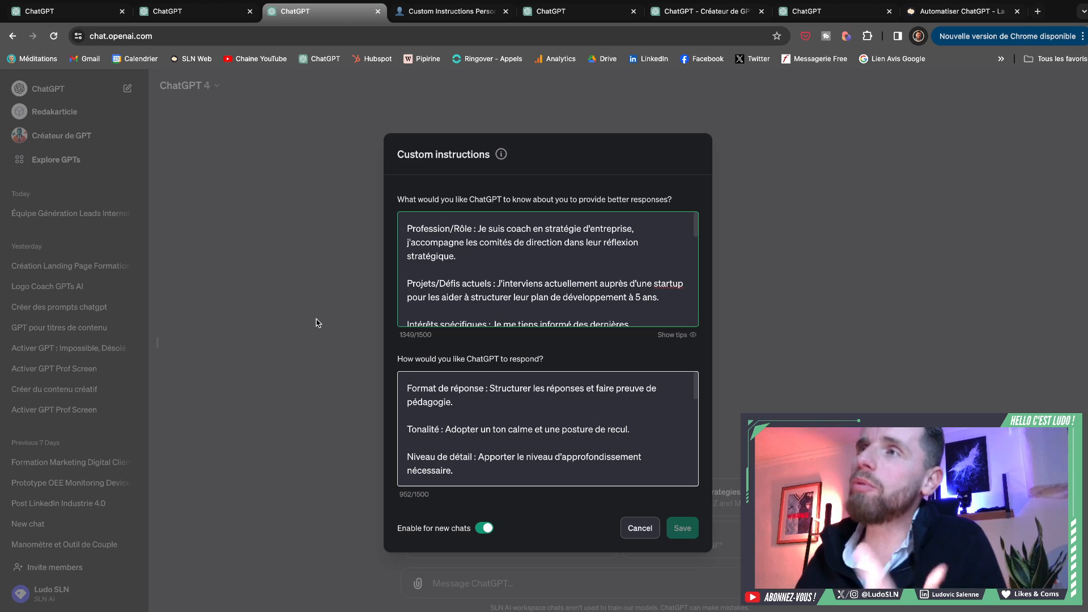
left_click(429, 19)
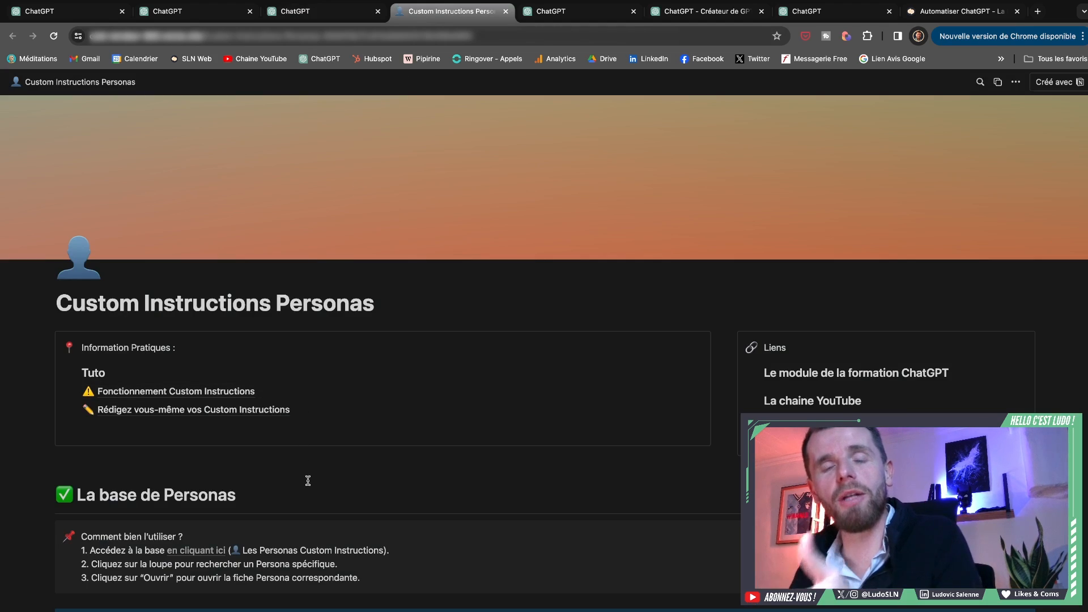
scroll(308, 480, "down", 1)
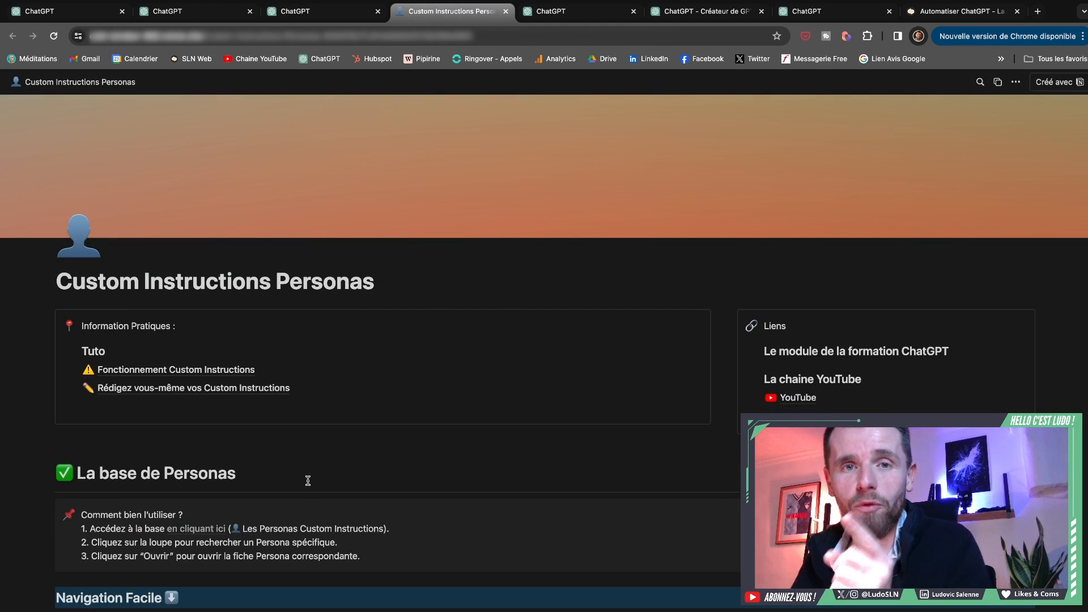
scroll(308, 480, "down", 2)
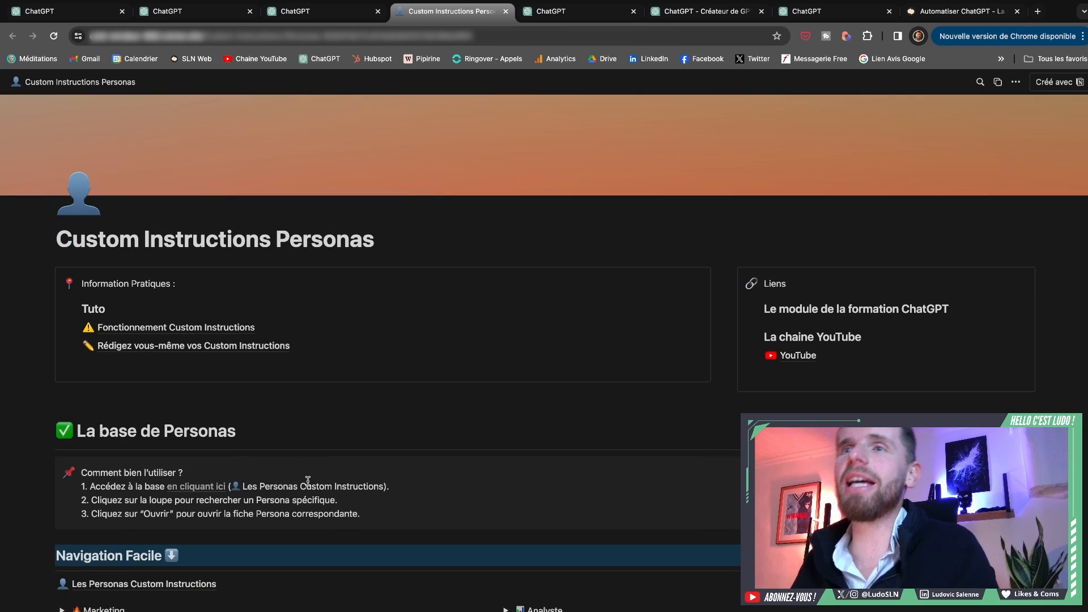
scroll(308, 480, "down", 2)
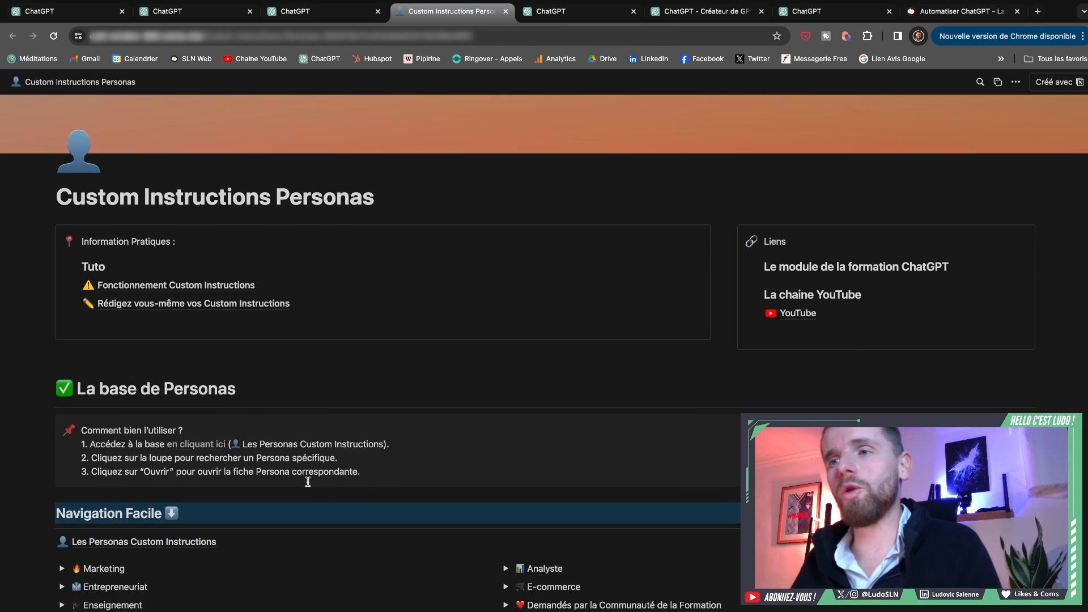
scroll(308, 482, "down", 6)
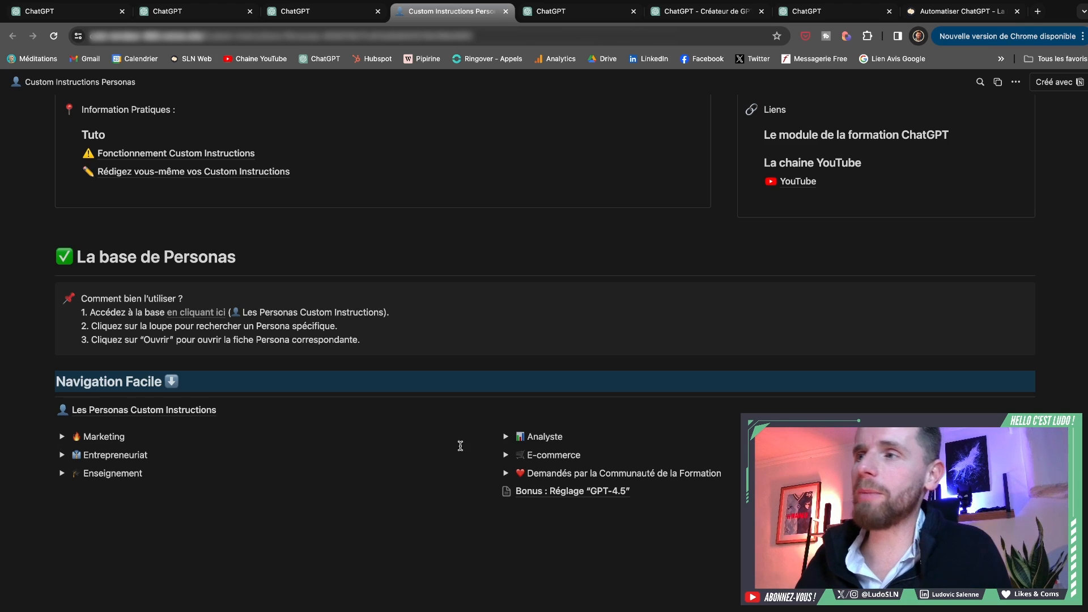
left_click(62, 455)
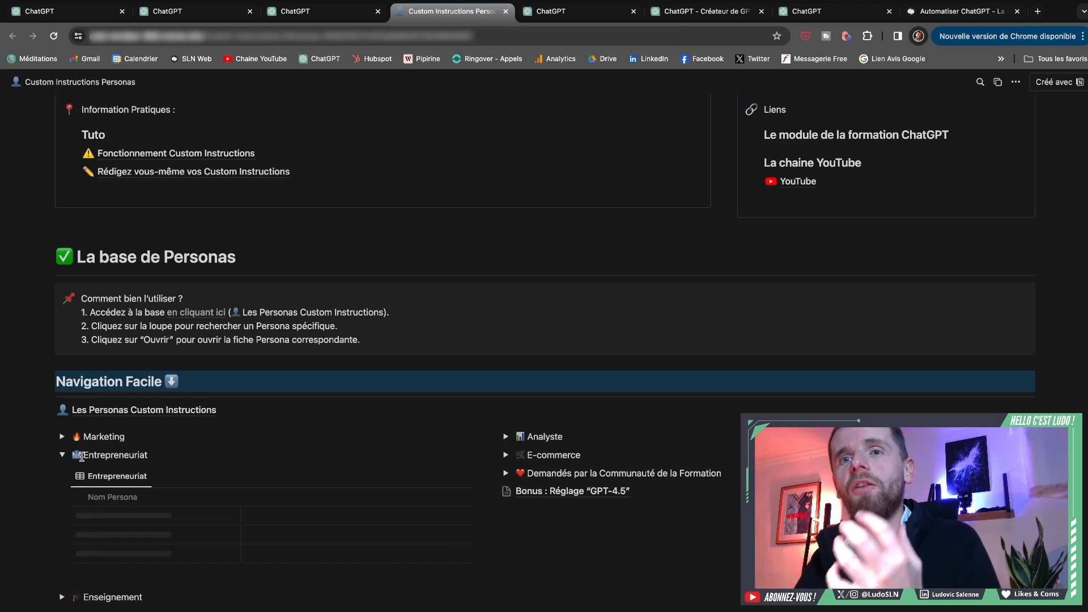
Step: Open the Coach stratégie d'entreprise persona and examine its profile texts
scroll(181, 488, "down", 4)
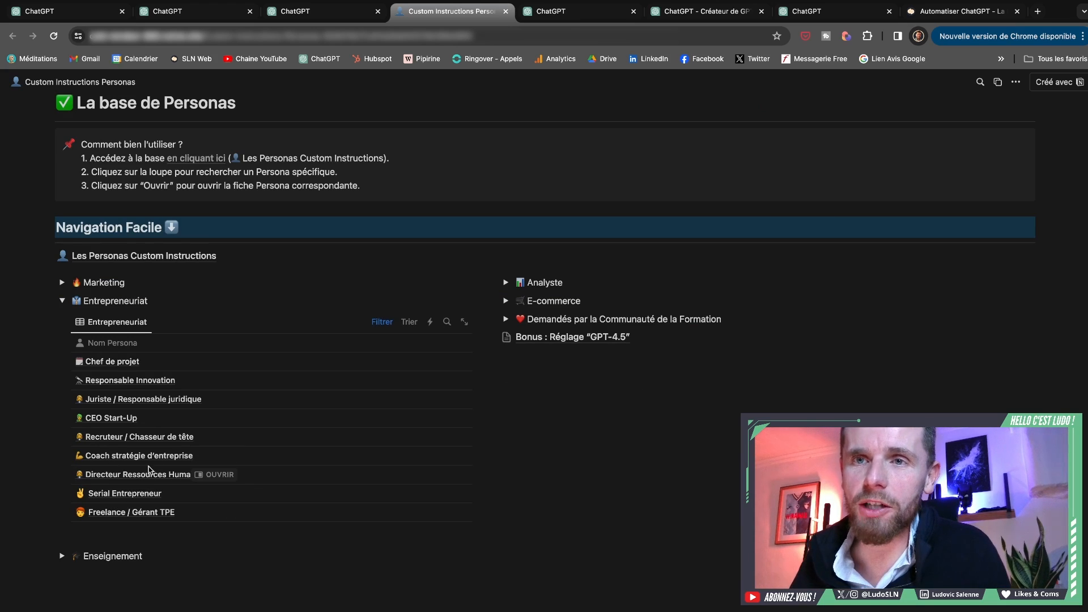
scroll(164, 453, "down", 3)
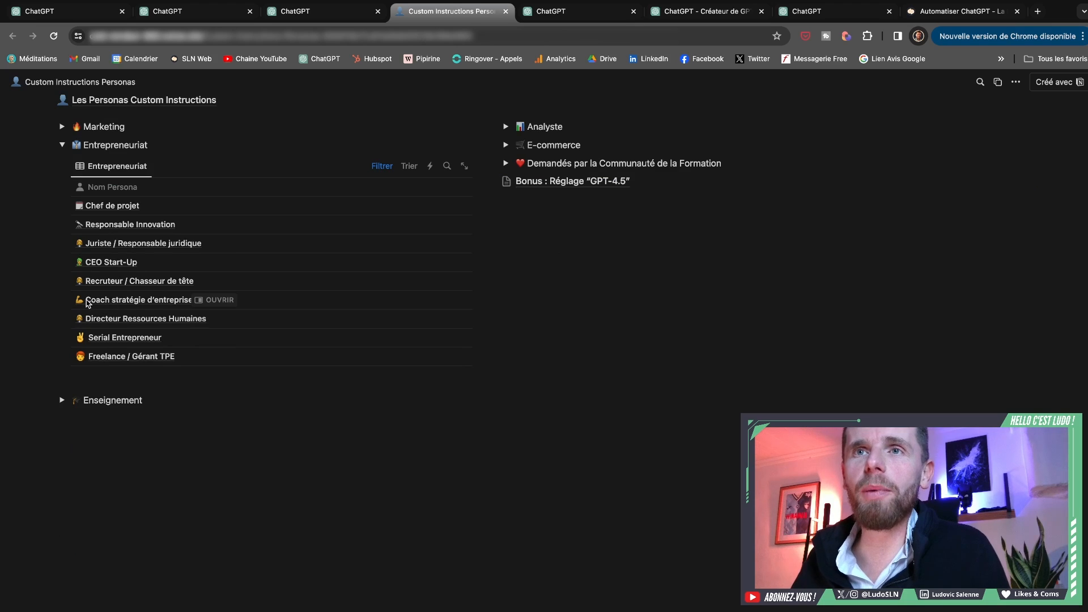
left_click(218, 300)
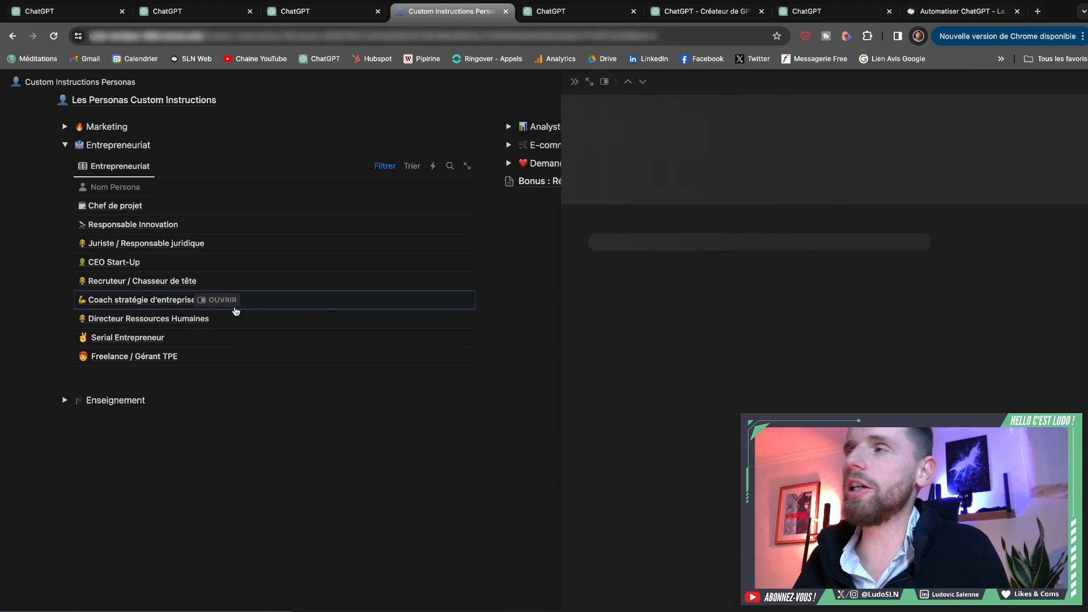
scroll(674, 216, "down", 2)
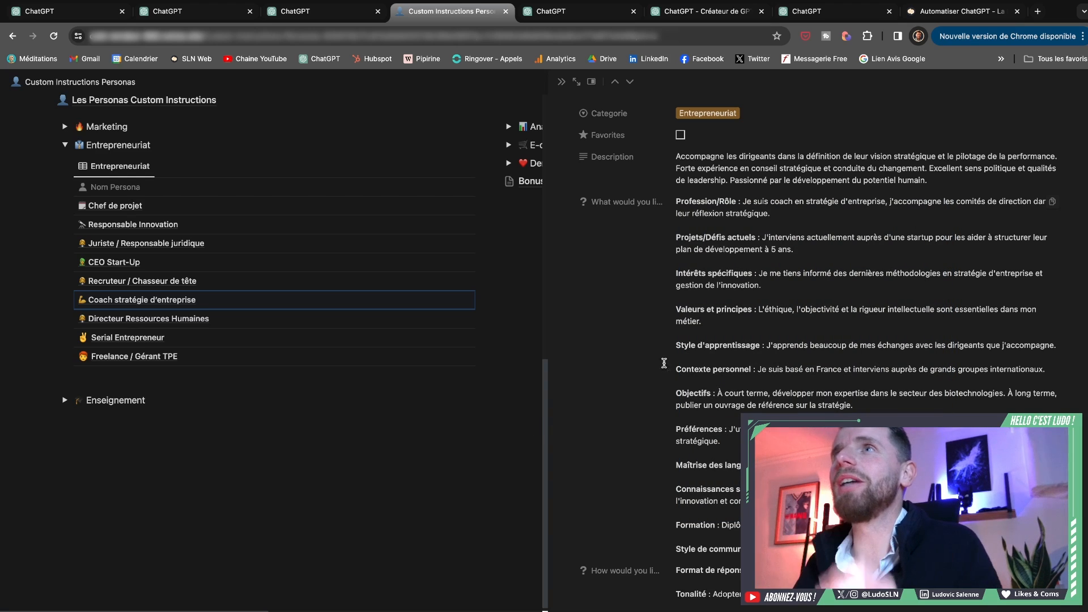
Step: Return to ChatGPT's custom instructions, close them without saving and collapse the sidebar
left_click(306, 12)
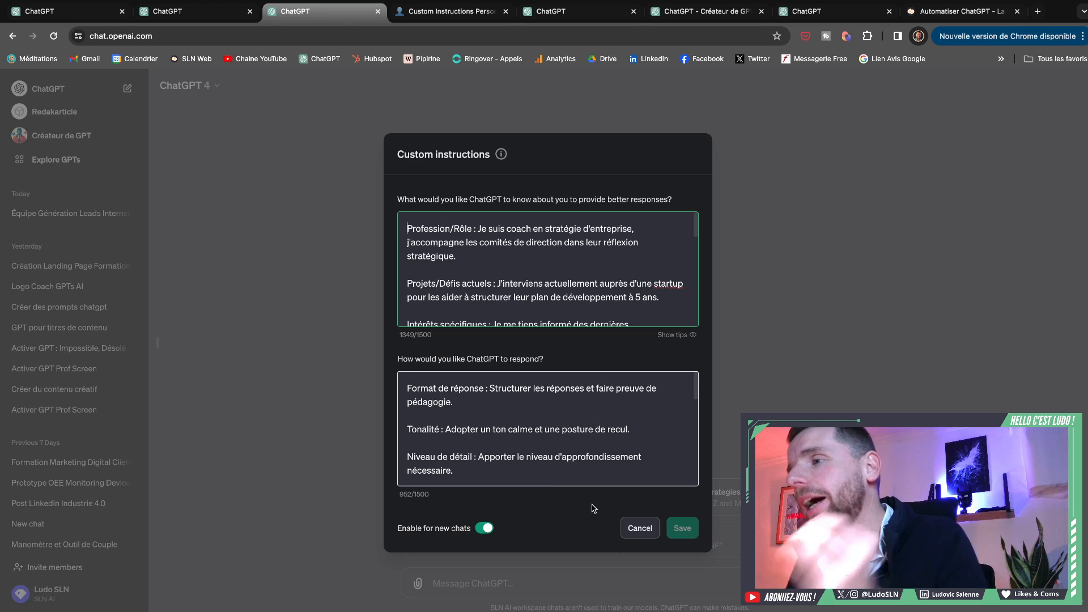
left_click(638, 532)
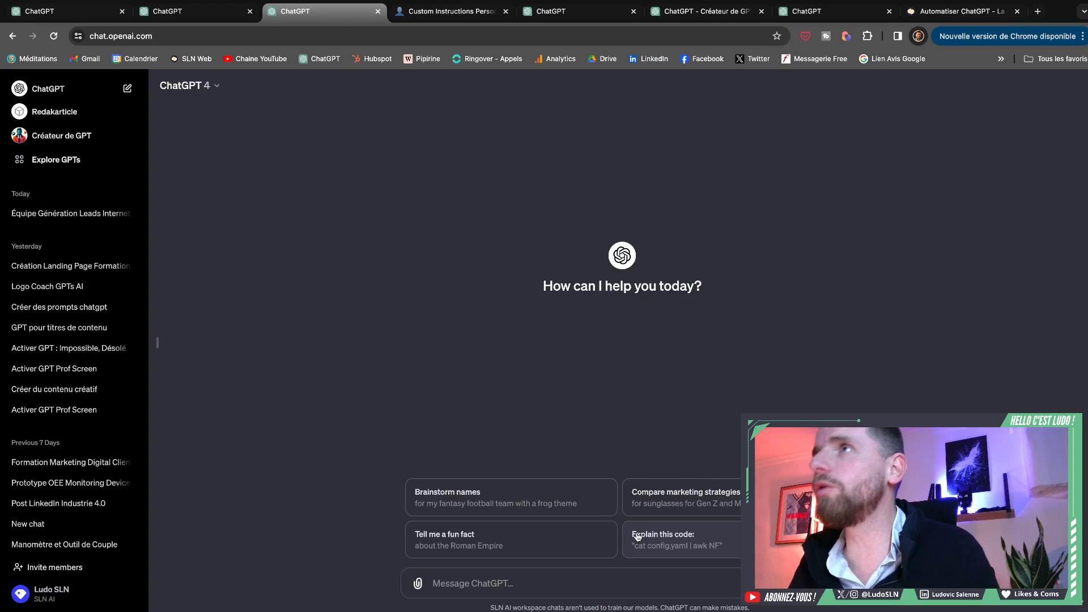
left_click(159, 341)
Step: Send the recruitment prompt with the objective "générer des Leads sur Internet" in its prepared chat and read through the proposed positions
left_click(564, 12)
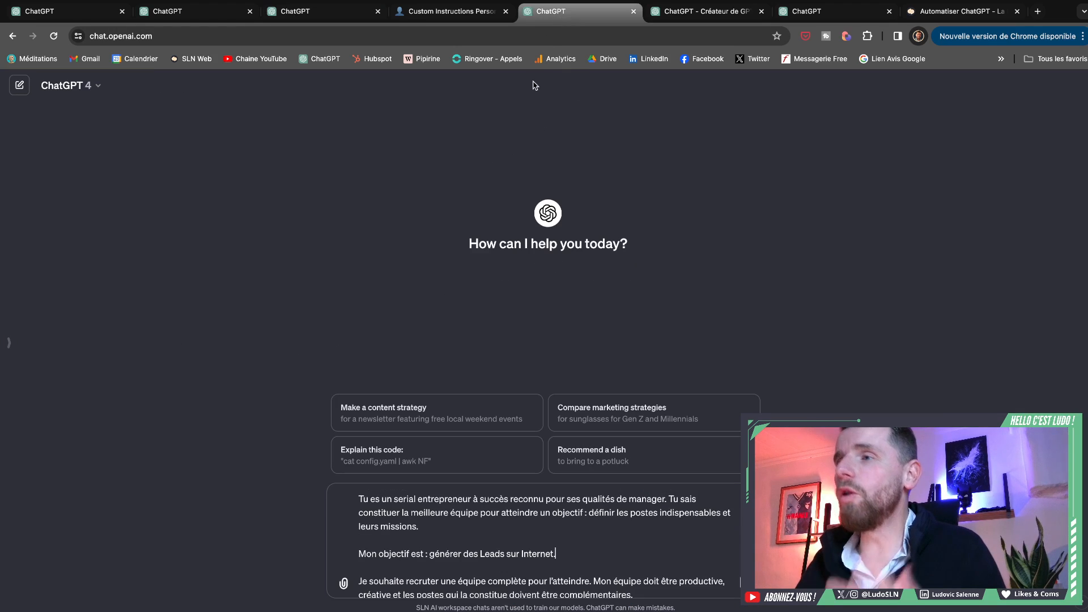
left_click_drag(560, 554, 431, 557)
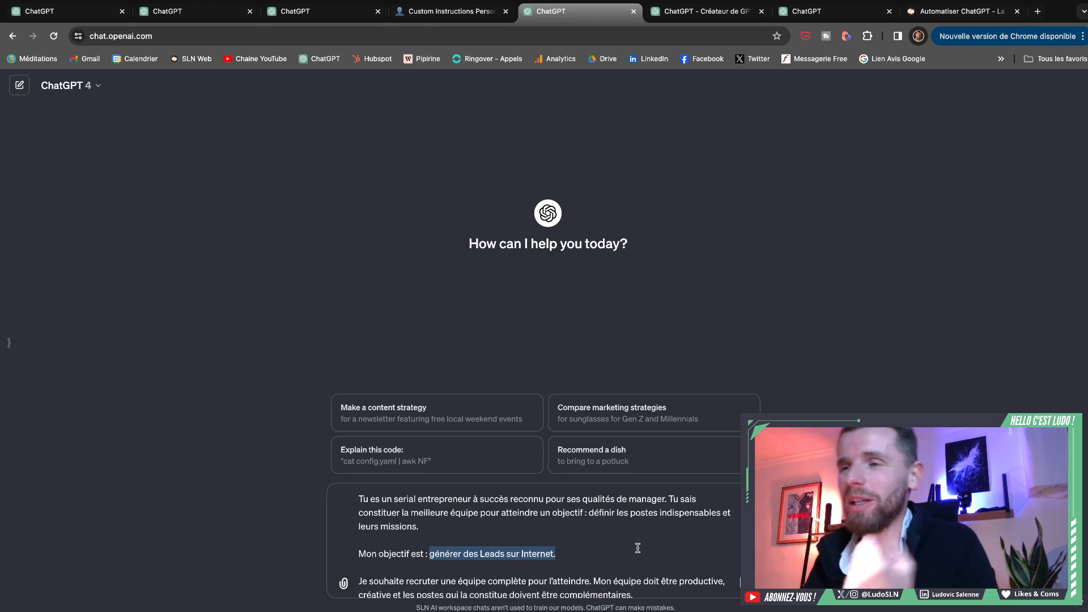
scroll(637, 548, "down", 2)
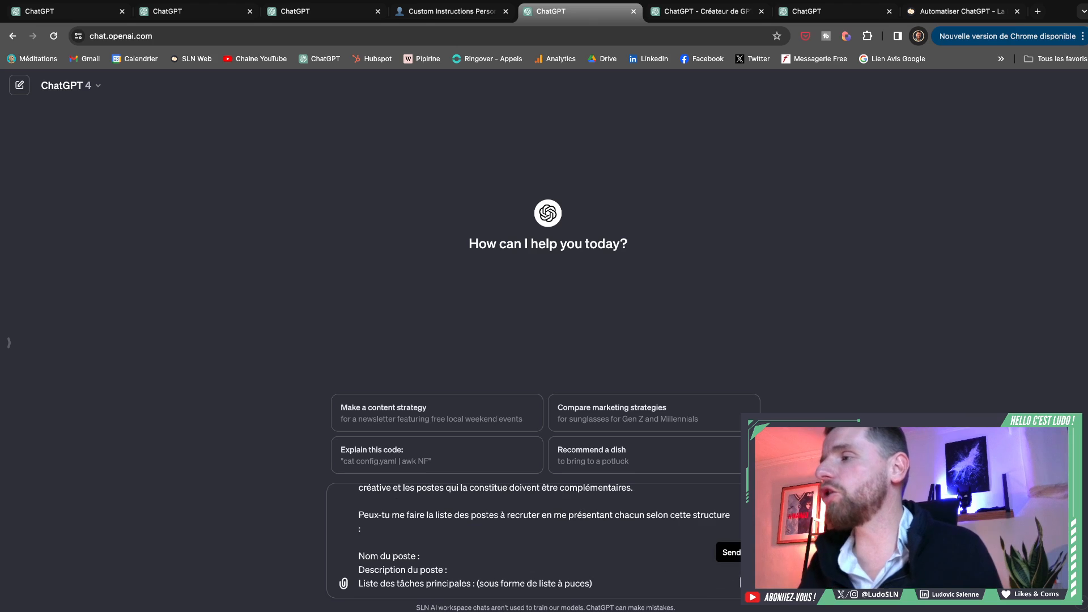
left_click(737, 579)
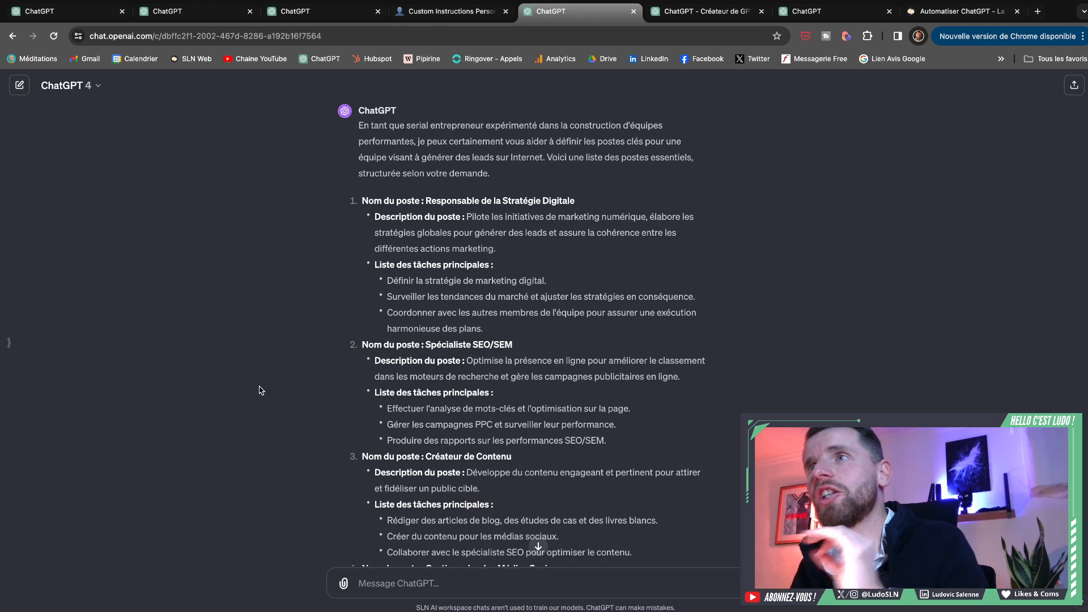
scroll(300, 338, "down", 15)
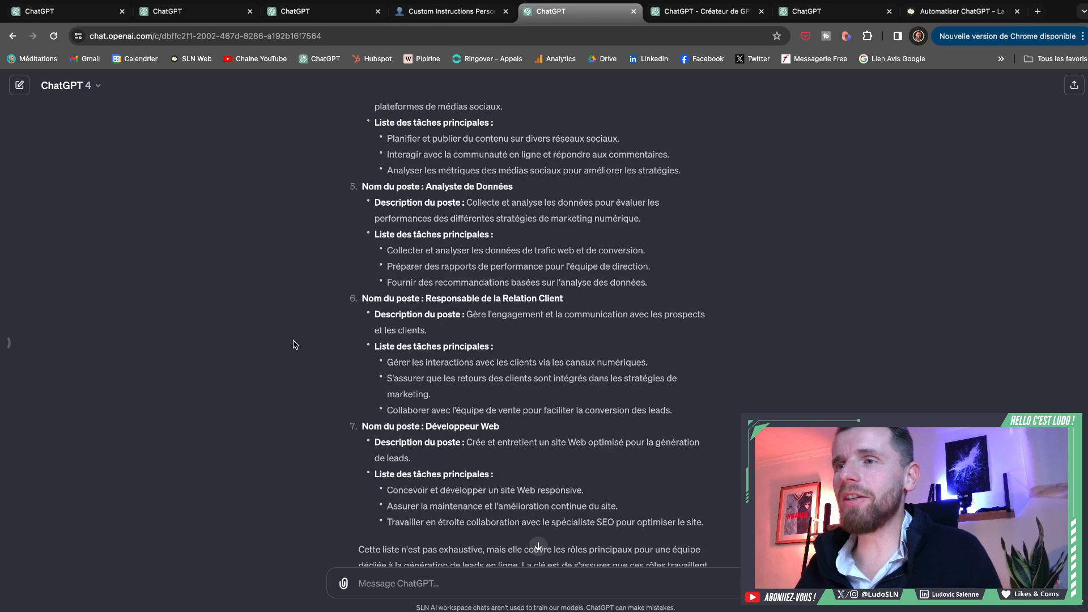
Step: Review the proposed positions in the answer, highlighting the Créateur de Contenu and Gestionnaire des Médias Sociaux titles
scroll(293, 346, "up", 3)
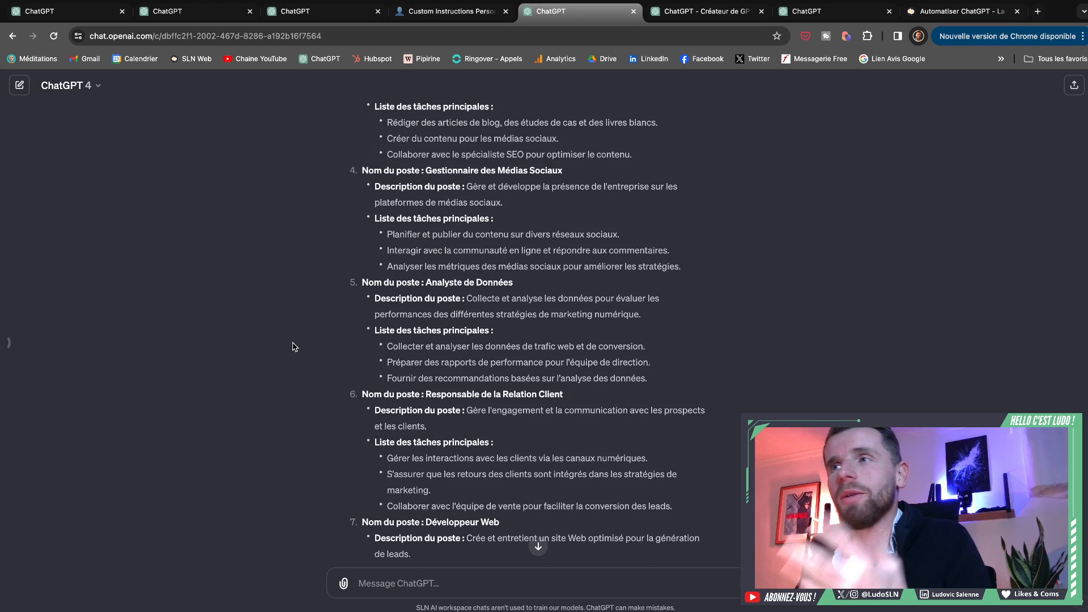
scroll(293, 347, "up", 5)
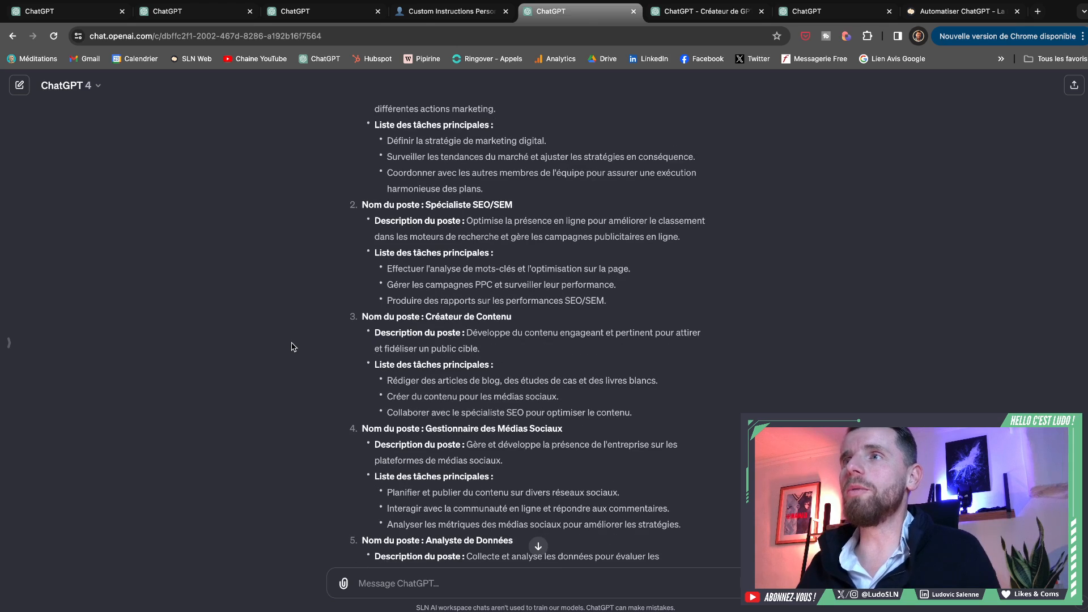
scroll(293, 346, "up", 2)
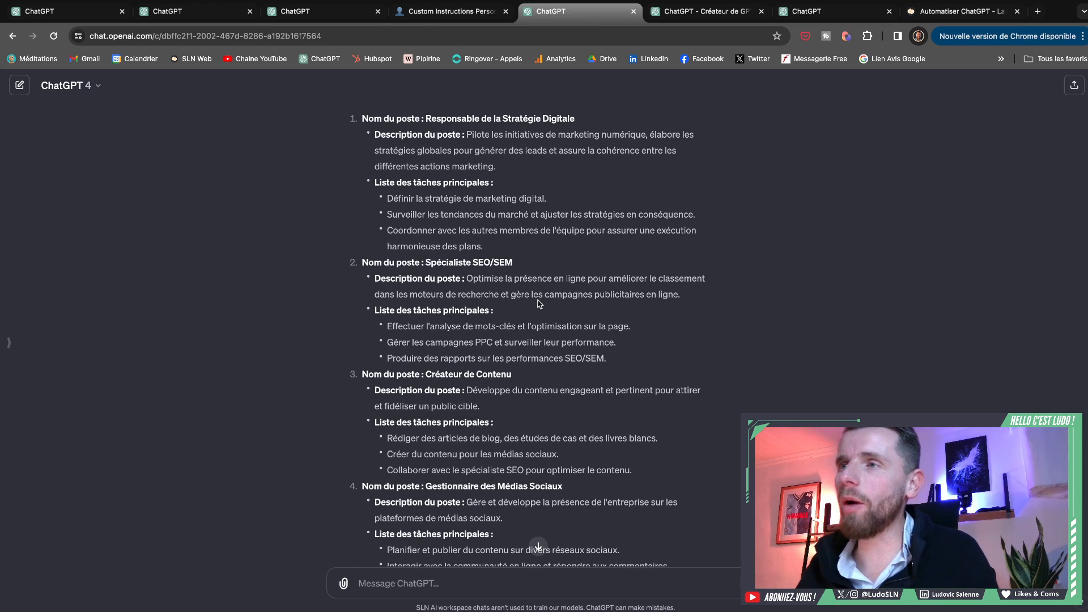
scroll(512, 306, "down", 2)
left_click_drag(513, 316, 440, 317)
scroll(375, 354, "down", 7)
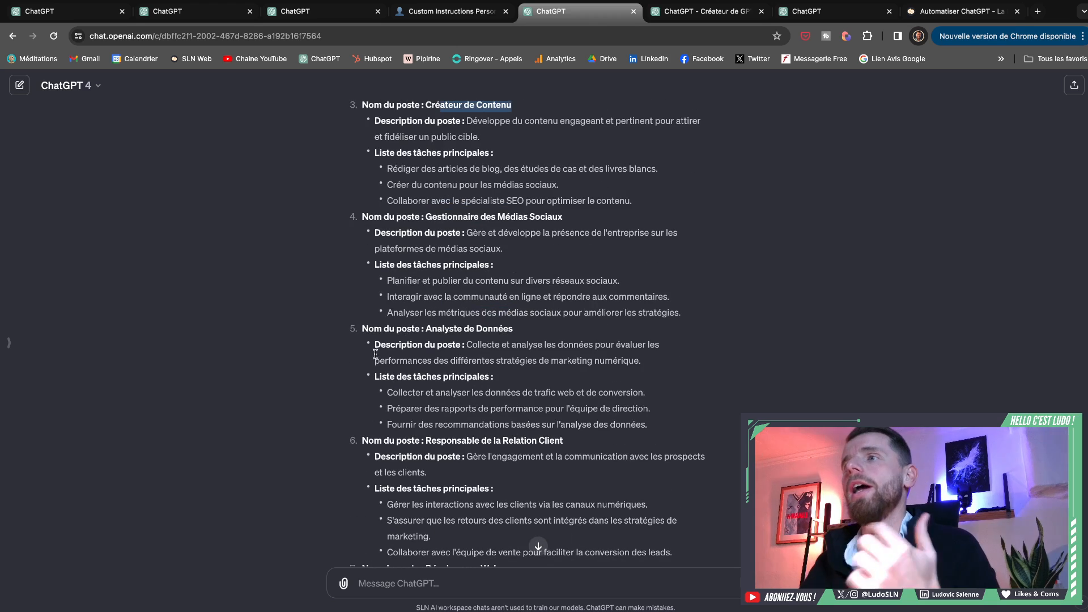
left_click(288, 384)
left_click_drag(423, 213, 565, 216)
left_click(305, 301)
scroll(294, 328, "down", 7)
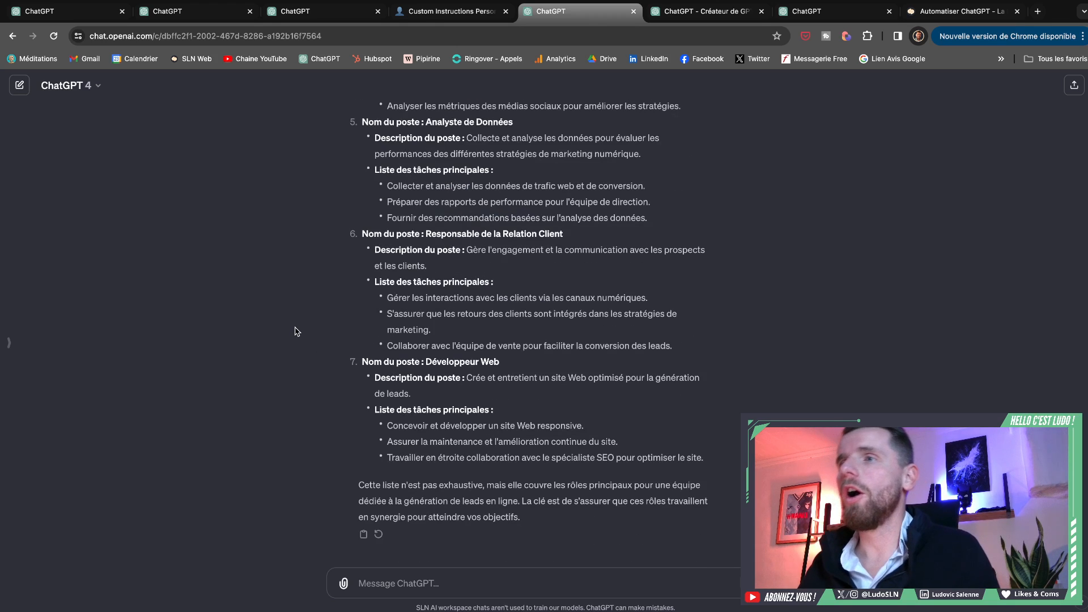
Step: Start an @ mention in the chat message to list the available GPTs, and view the Créateur de GPT page
left_click(369, 582)
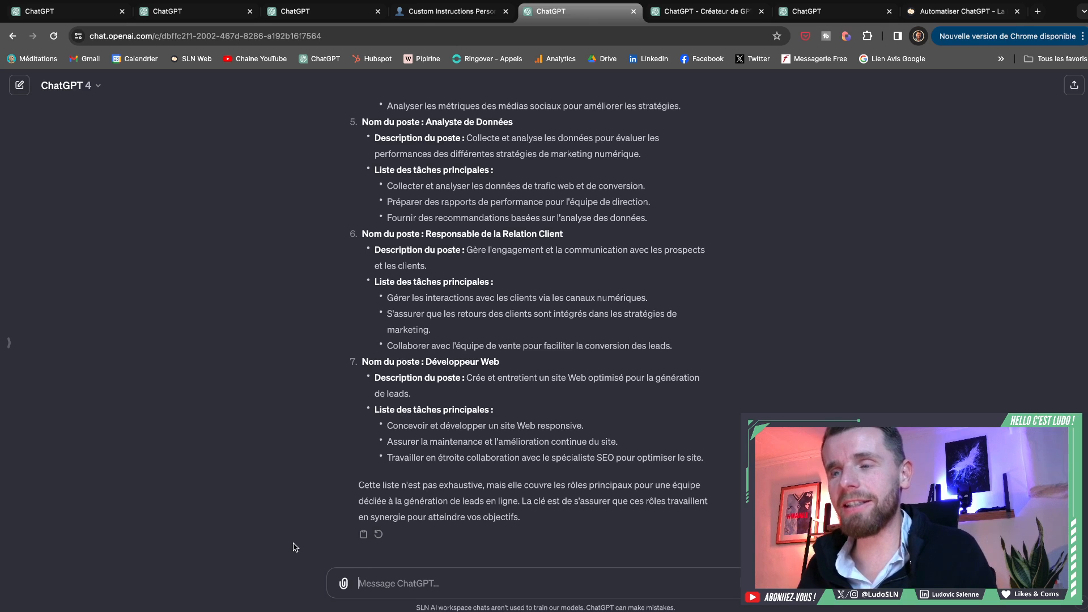
type("@")
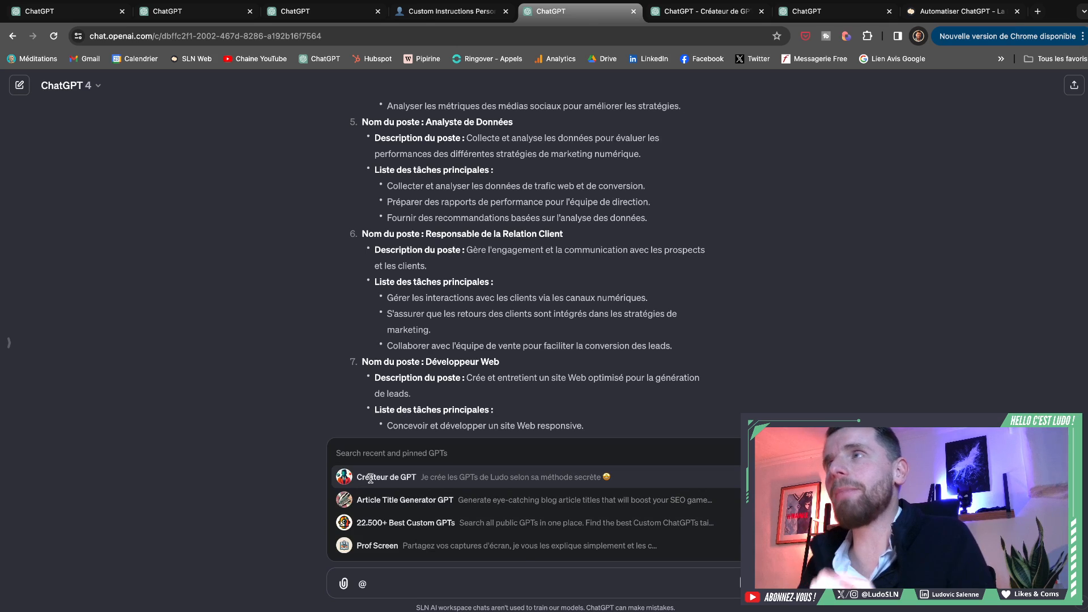
left_click(685, 17)
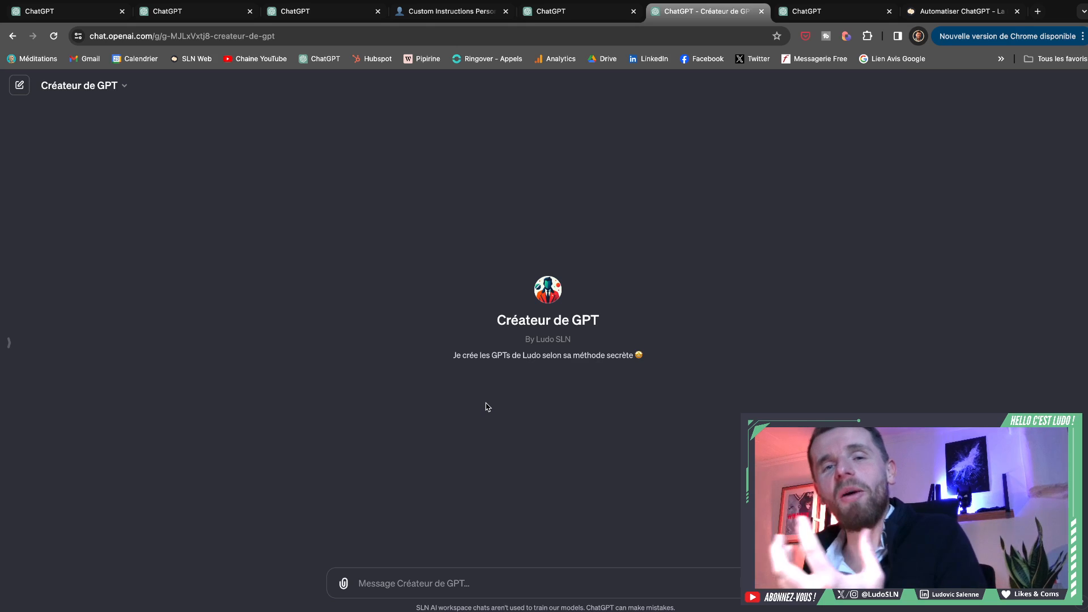
Step: Open the Formation ChatGPT offer page and read what the training contains, highlighting the paragraph on constant, free updates
left_click(983, 11)
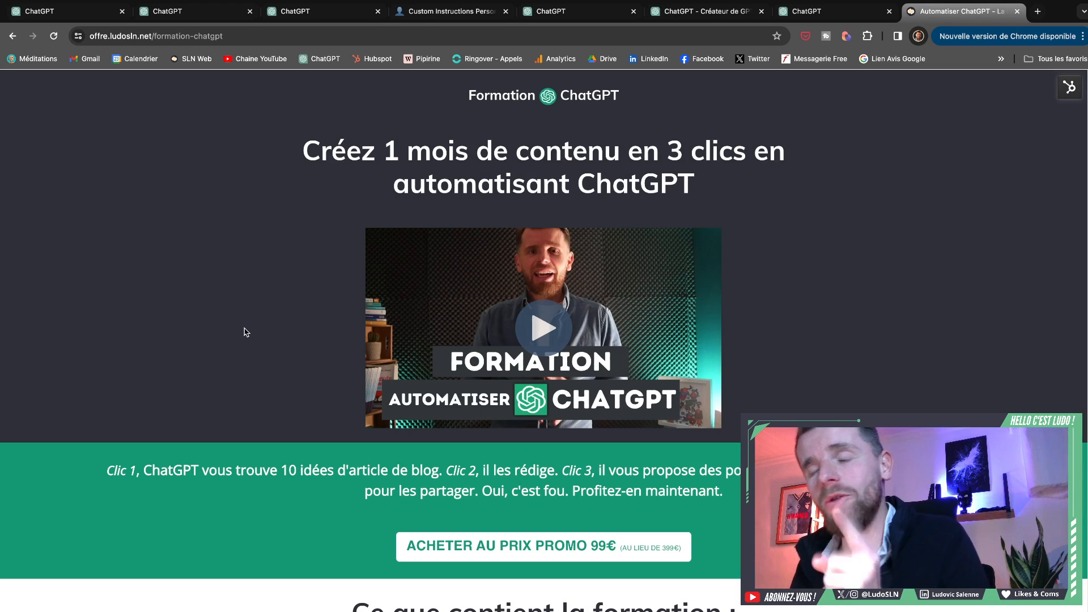
scroll(243, 334, "down", 2)
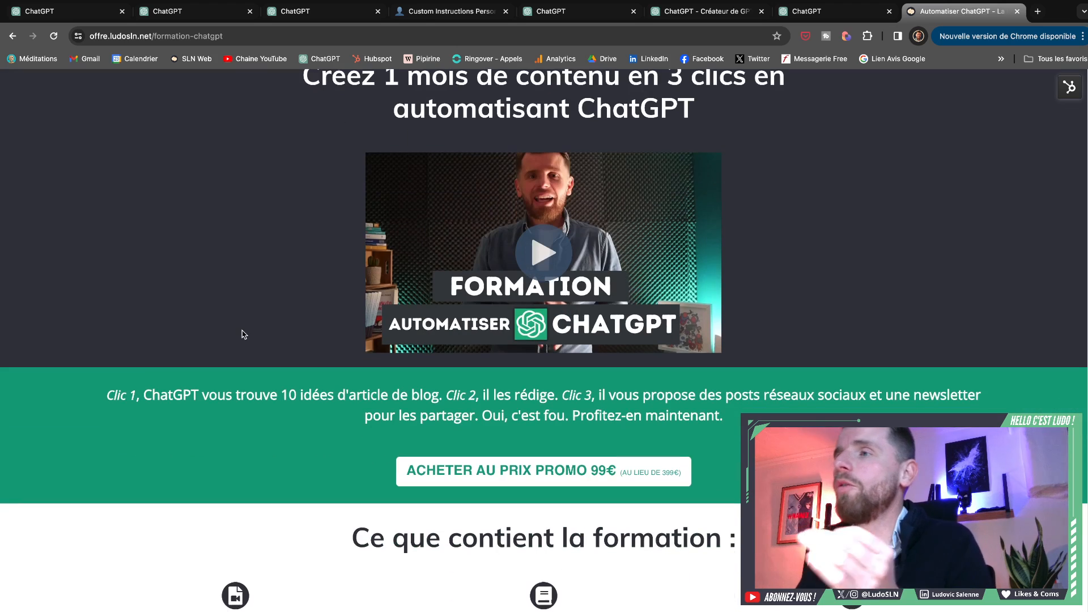
scroll(243, 336, "down", 1)
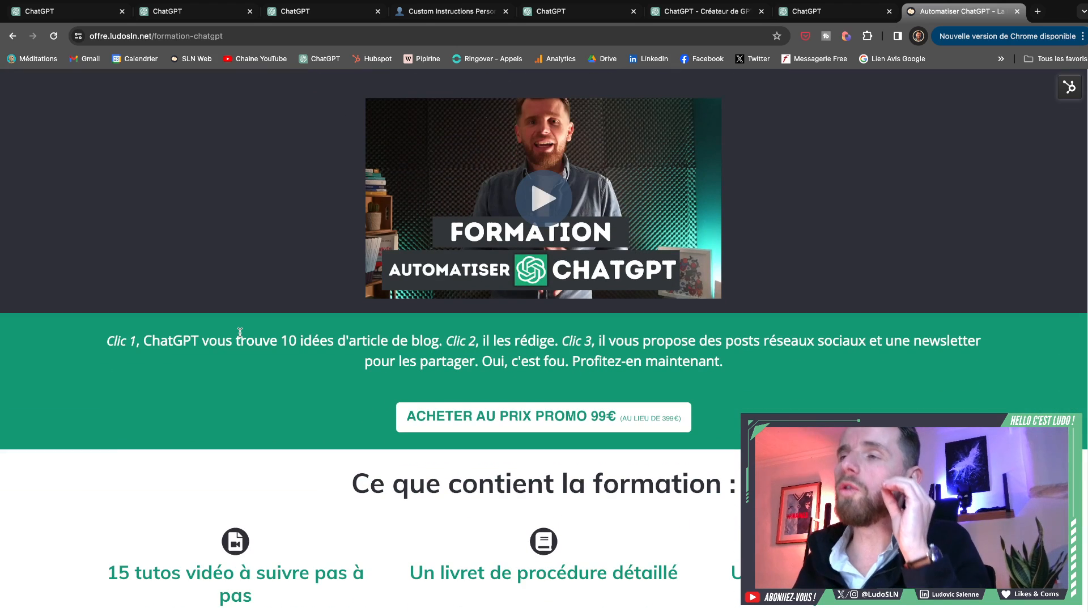
scroll(240, 332, "down", 1)
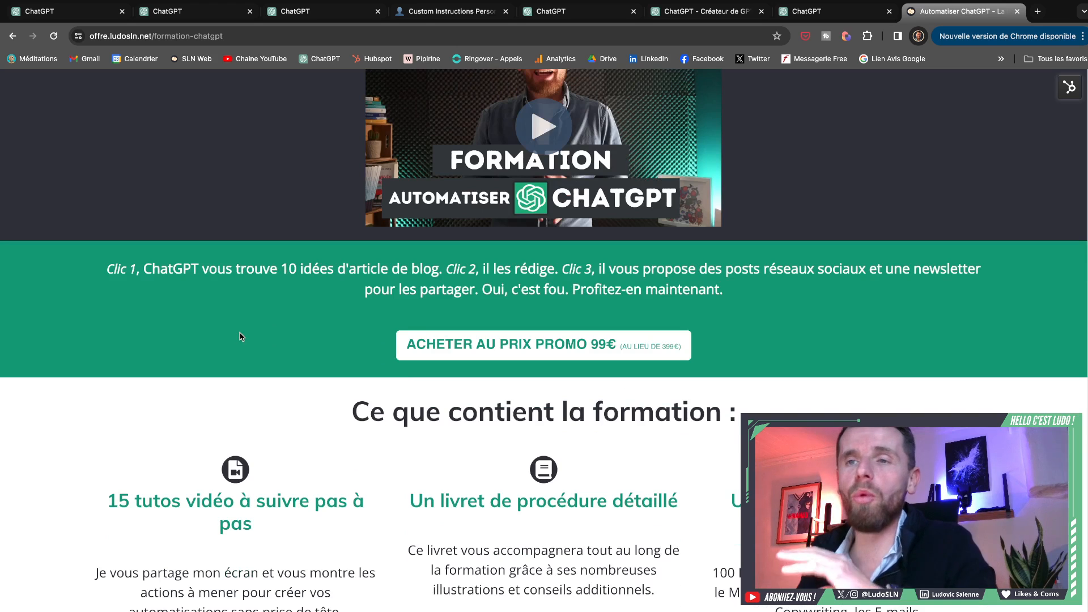
scroll(240, 336, "down", 2)
scroll(134, 315, "down", 1)
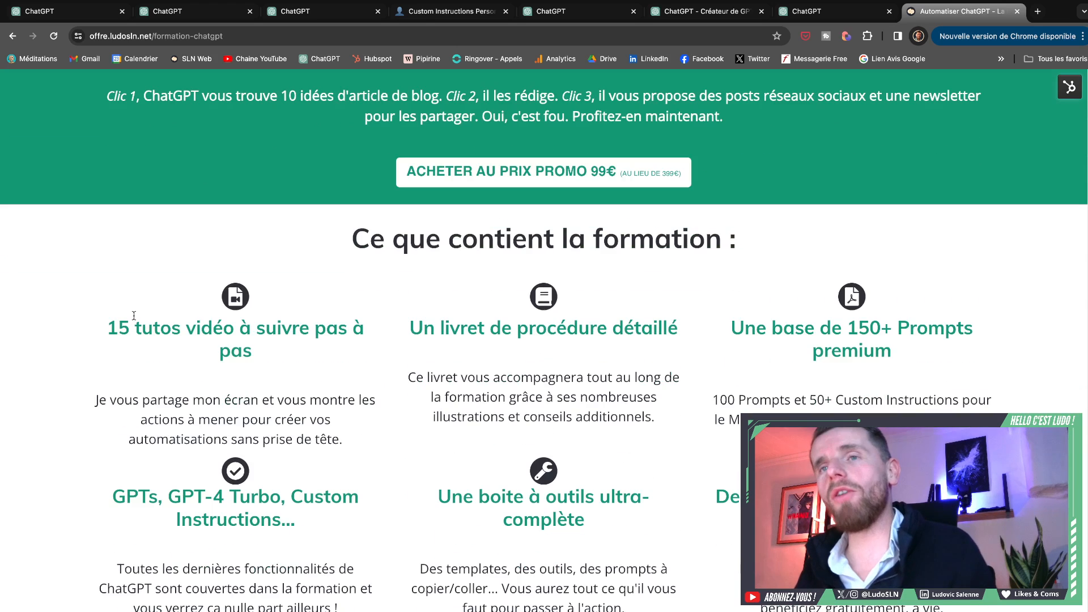
scroll(34, 305, "down", 1)
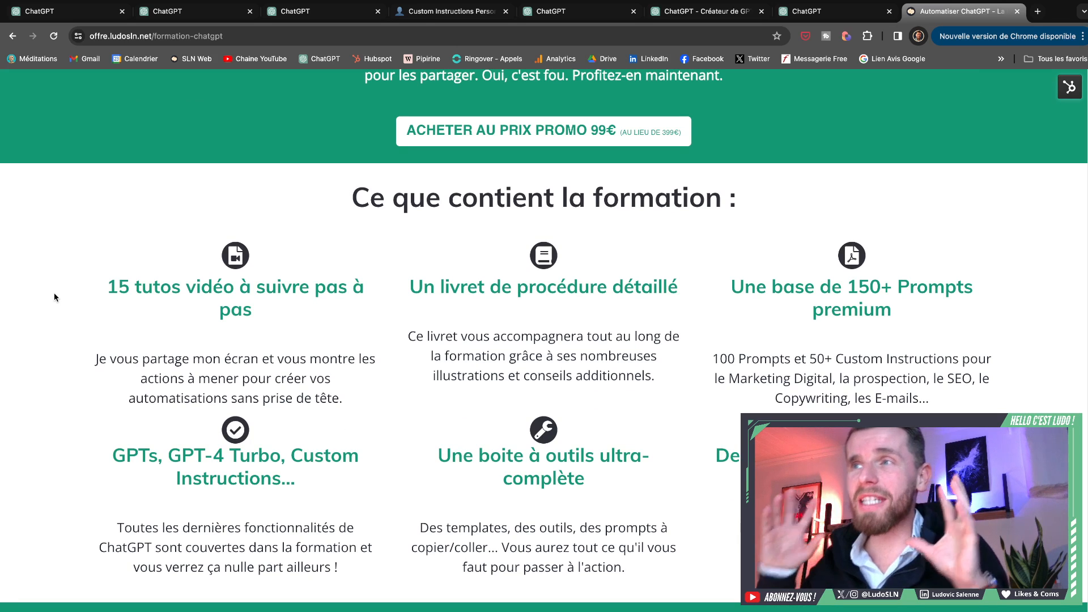
scroll(276, 262, "down", 1)
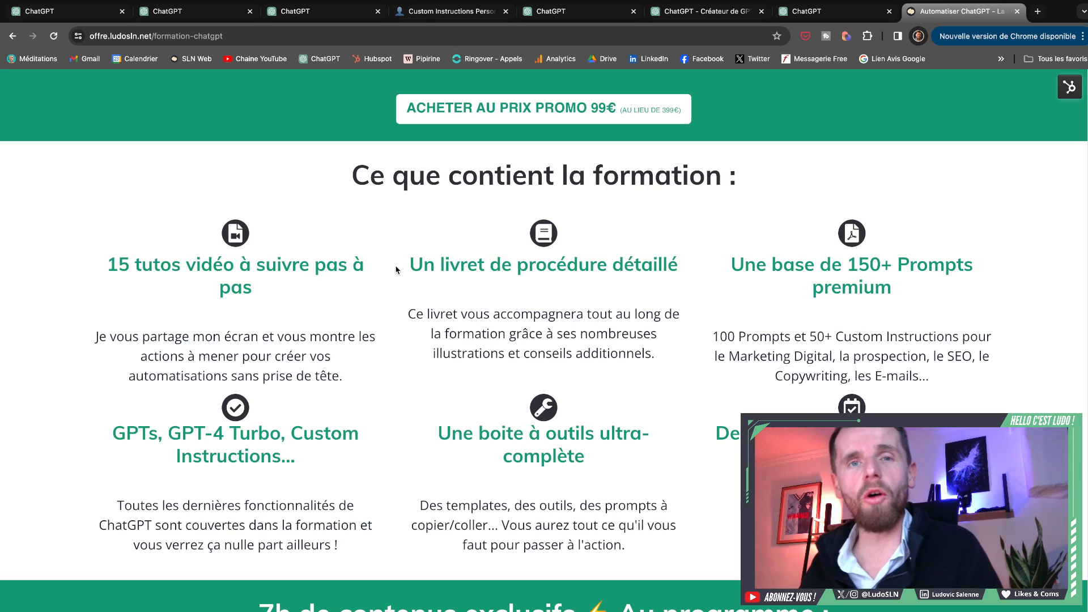
scroll(363, 368, "down", 2)
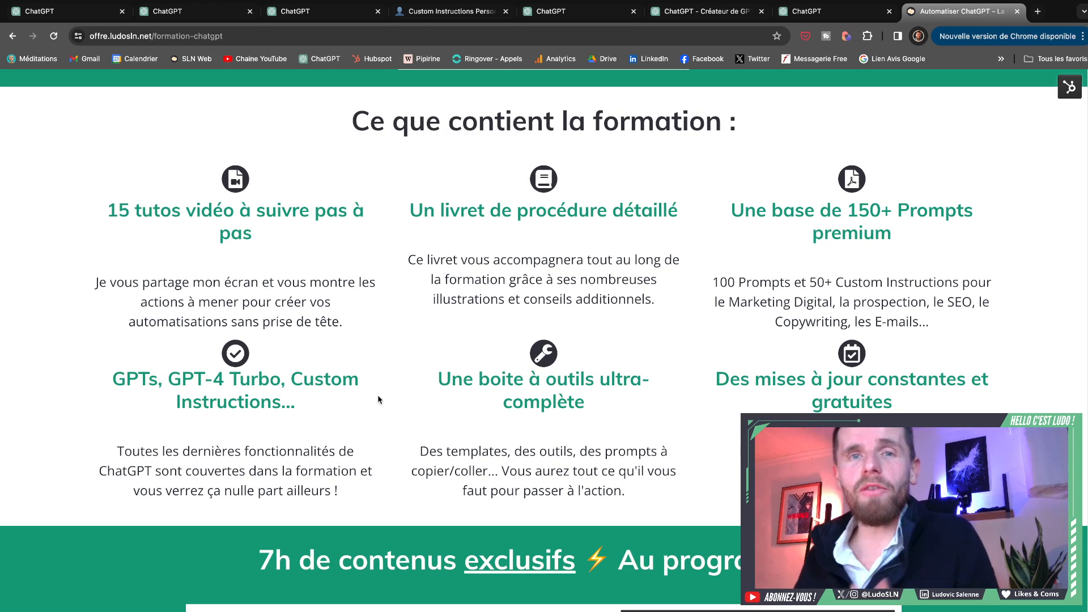
scroll(368, 400, "down", 1)
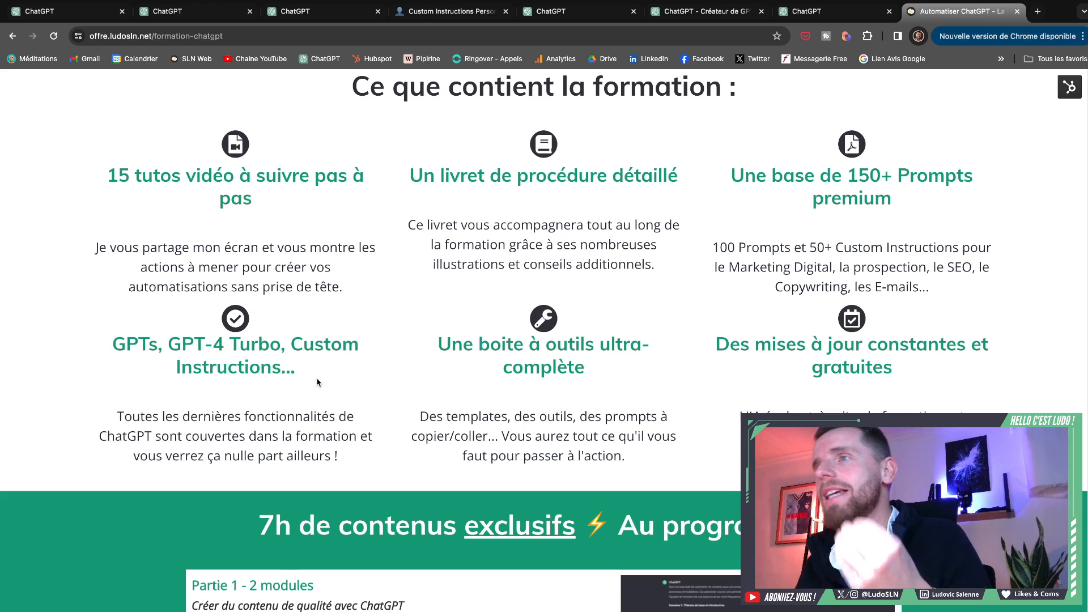
scroll(760, 358, "down", 3)
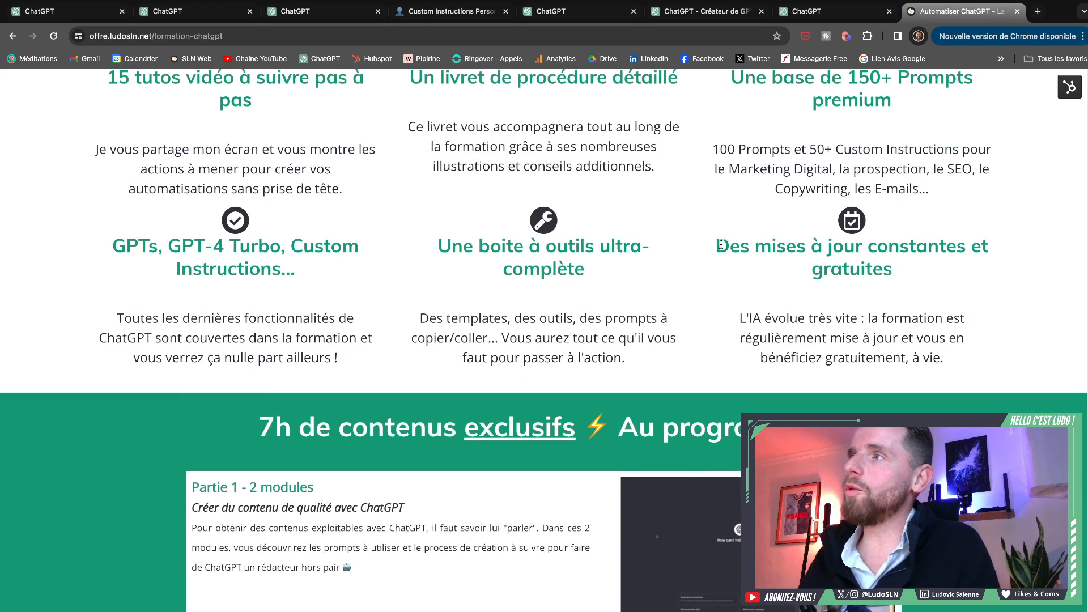
left_click_drag(721, 245, 953, 358)
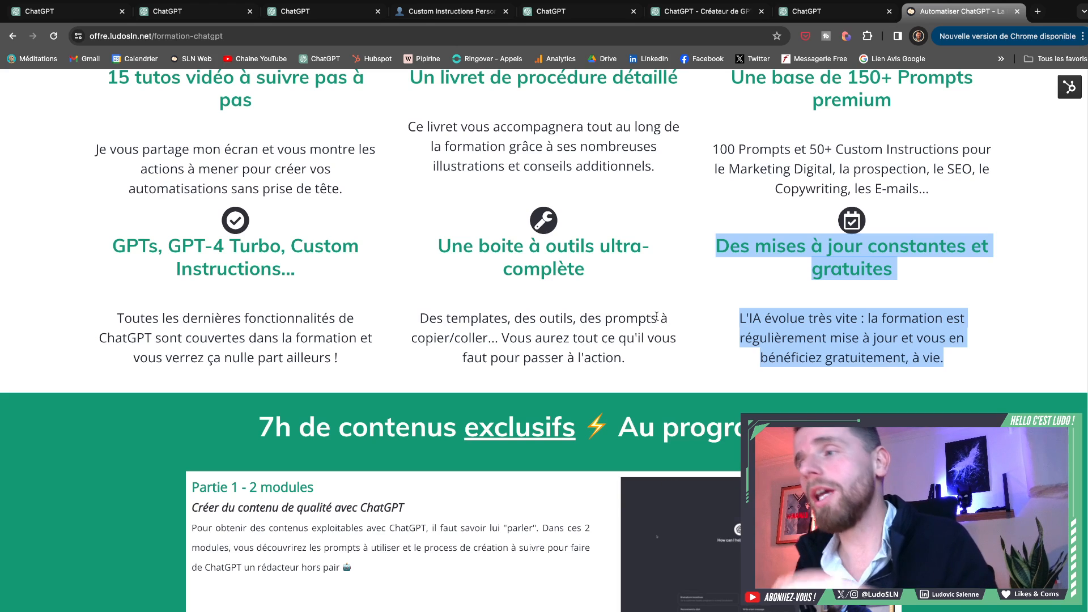
Step: Examine the training programme's parts and highlight "7h de contenus exclusifs" in its heading
scroll(543, 384, "down", 5)
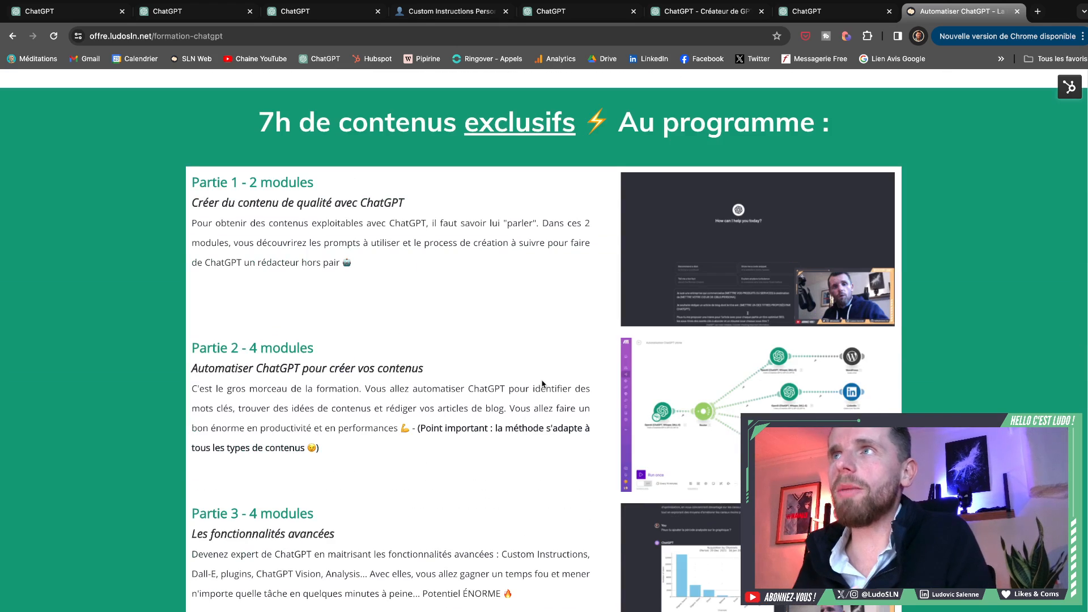
scroll(543, 385, "down", 4)
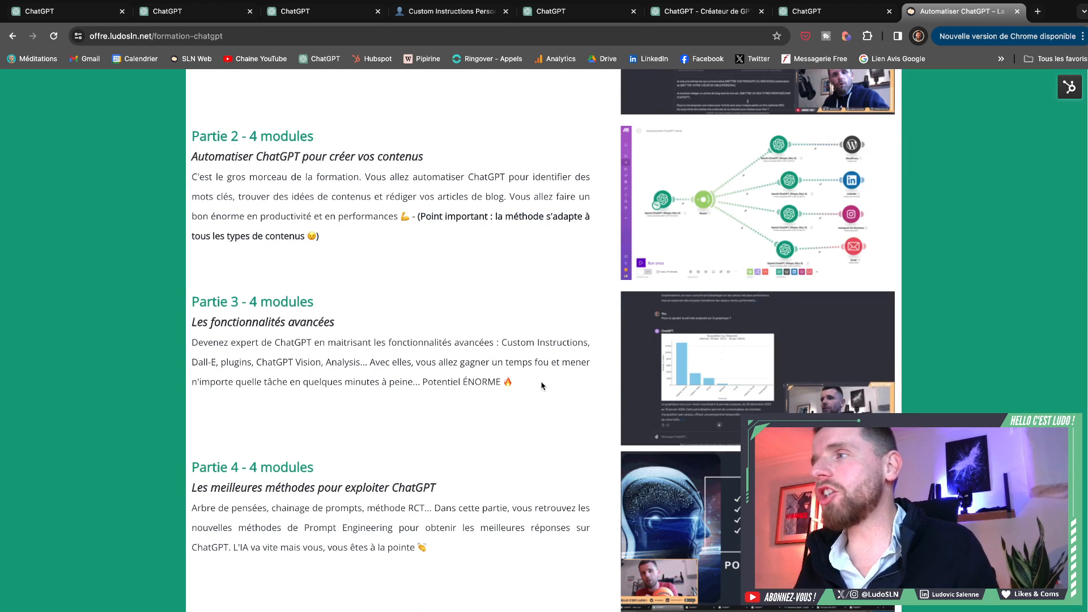
scroll(541, 386, "down", 6)
scroll(541, 382, "up", 12)
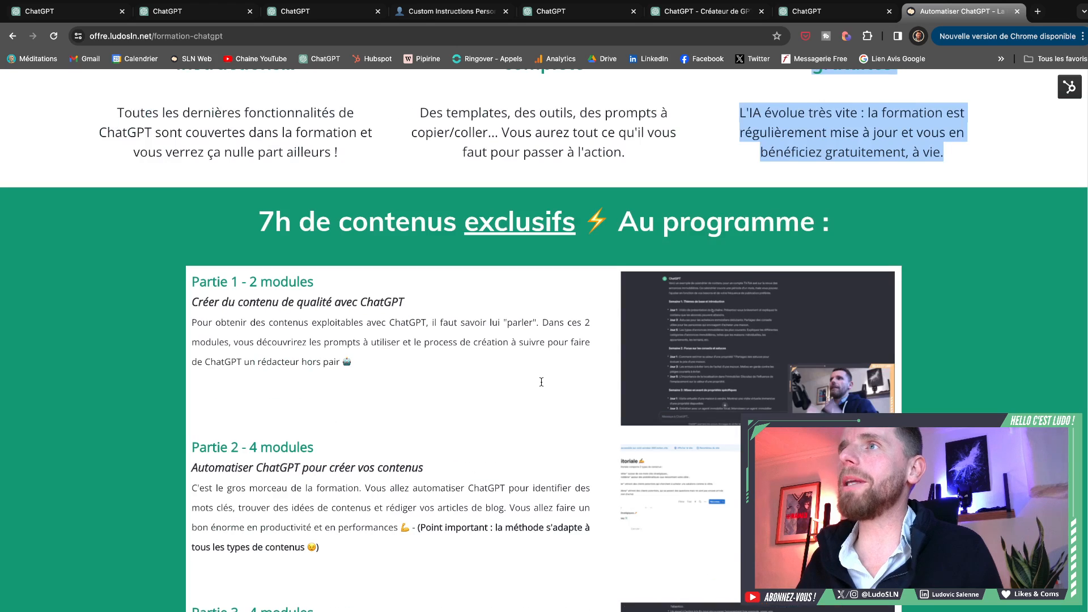
left_click_drag(259, 230, 574, 234)
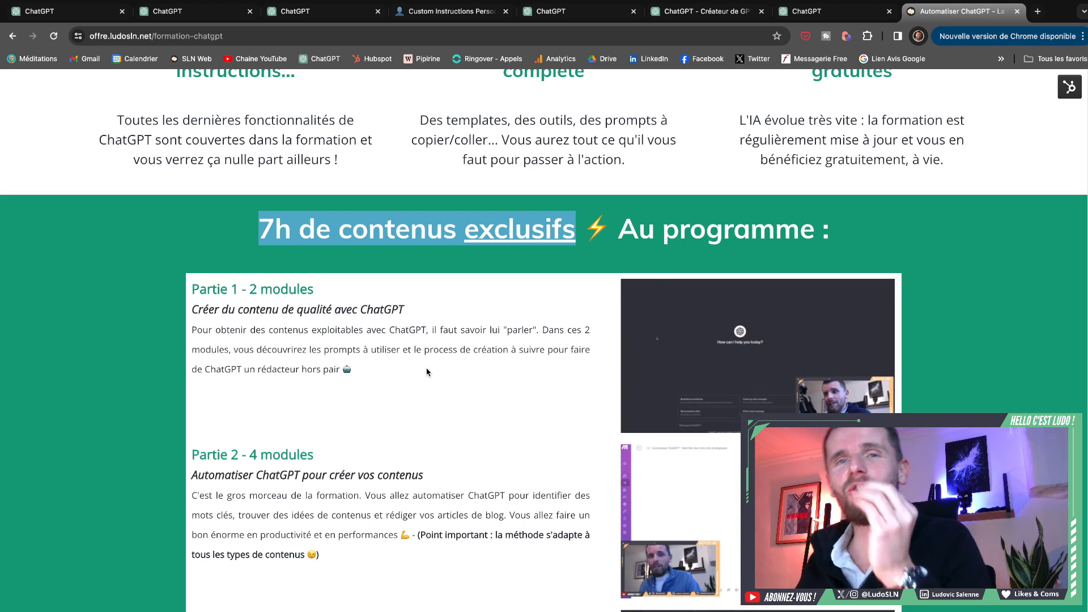
Step: Look through the training's benefits, client reviews, order details and frequently asked questions, and return to the start of the page
scroll(428, 372, "down", 2)
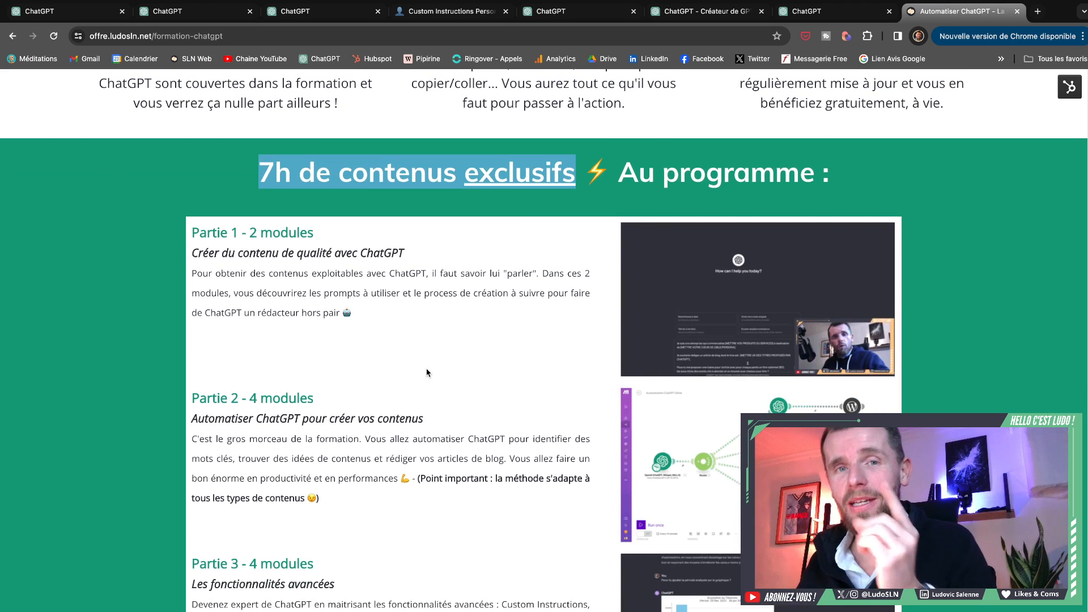
scroll(427, 372, "down", 16)
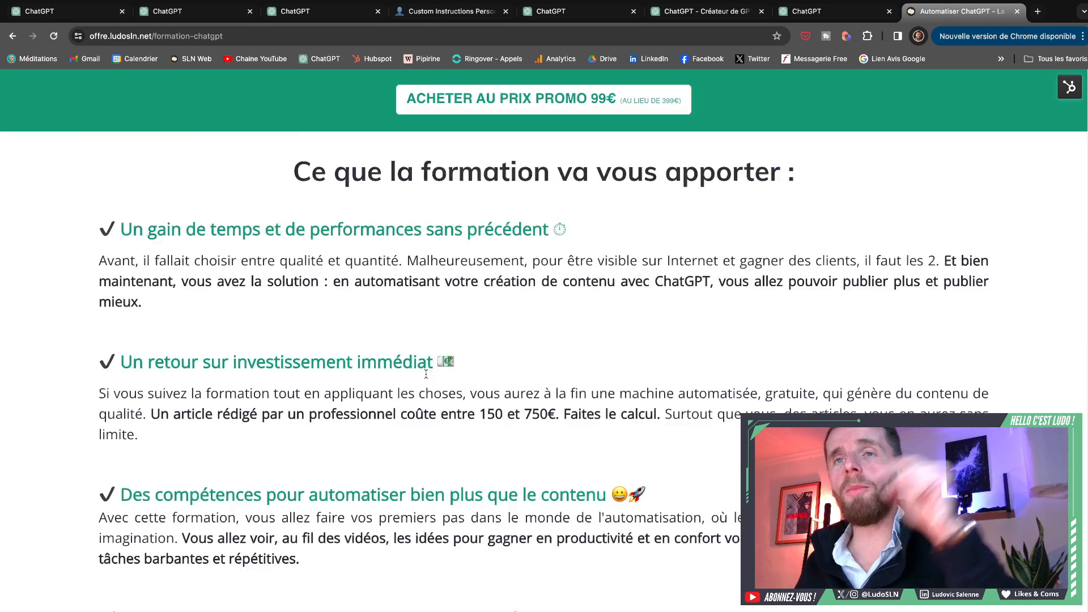
scroll(426, 374, "down", 15)
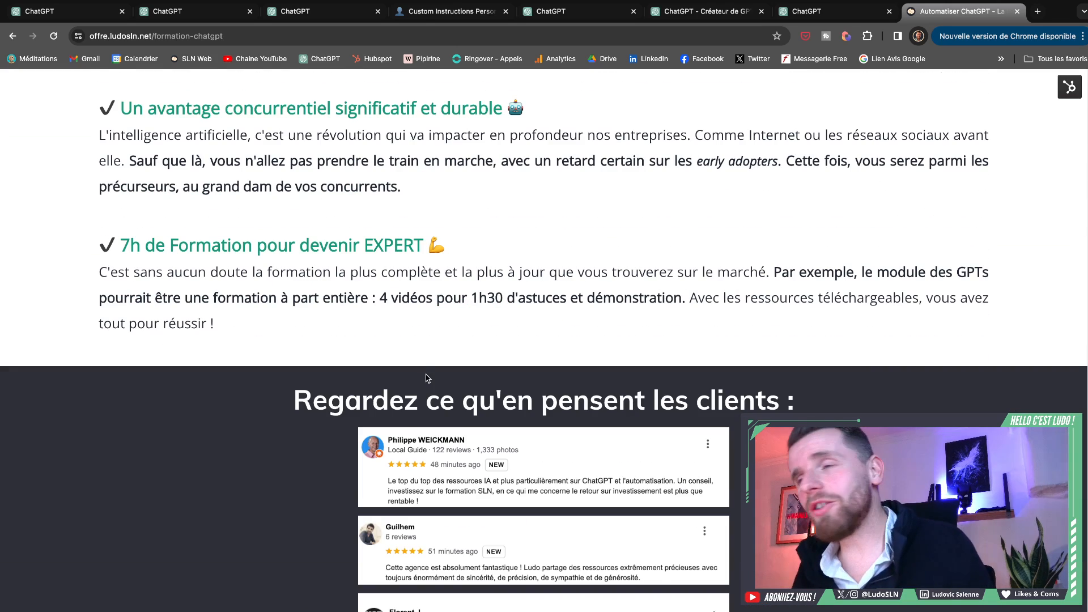
scroll(428, 378, "down", 20)
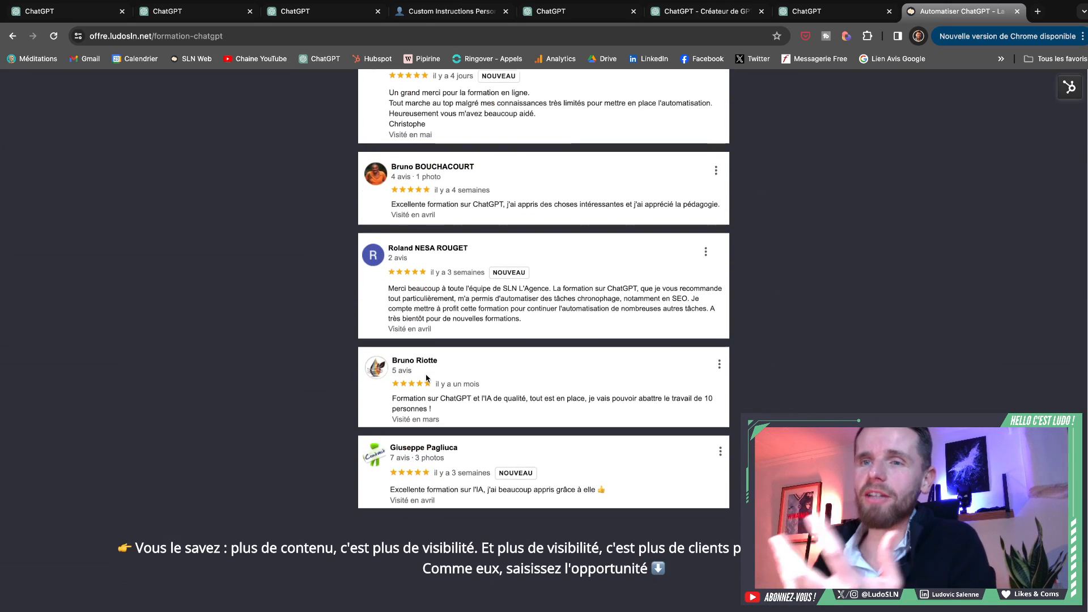
scroll(427, 378, "down", 15)
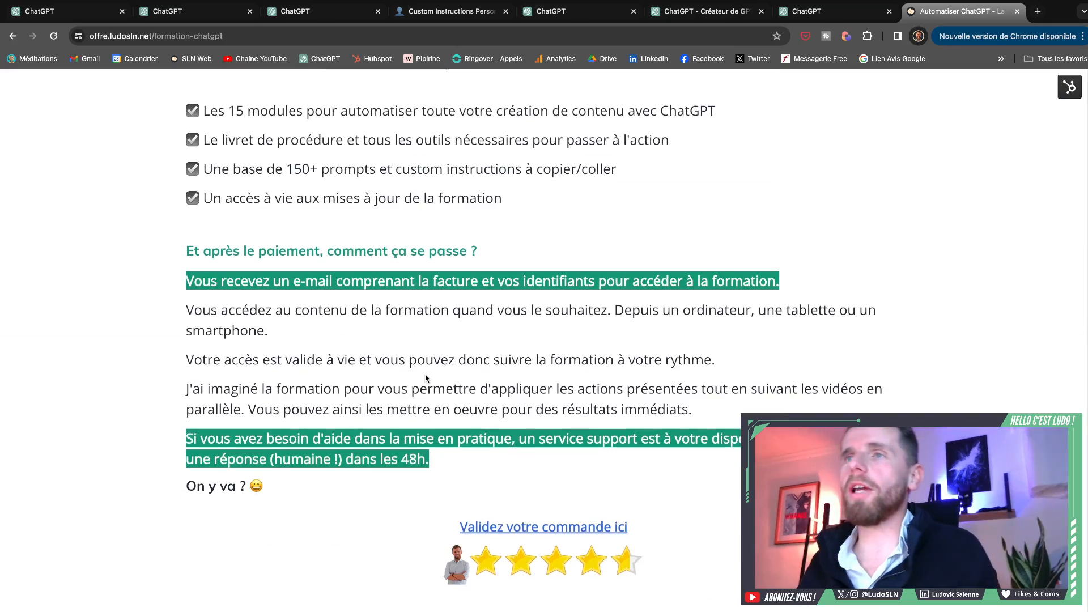
scroll(426, 378, "down", 14)
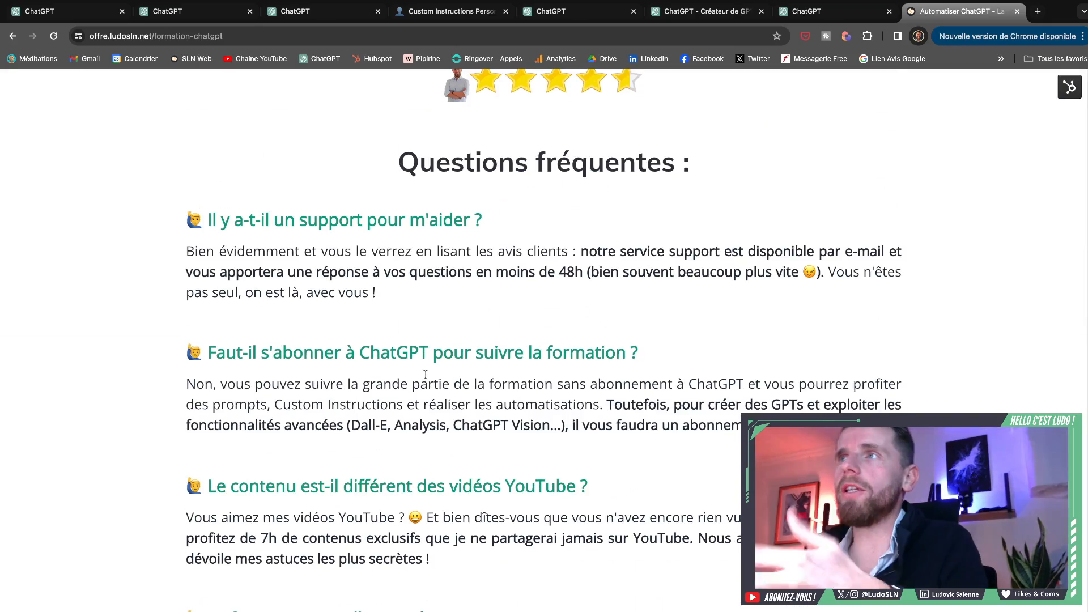
scroll(426, 374, "up", 20)
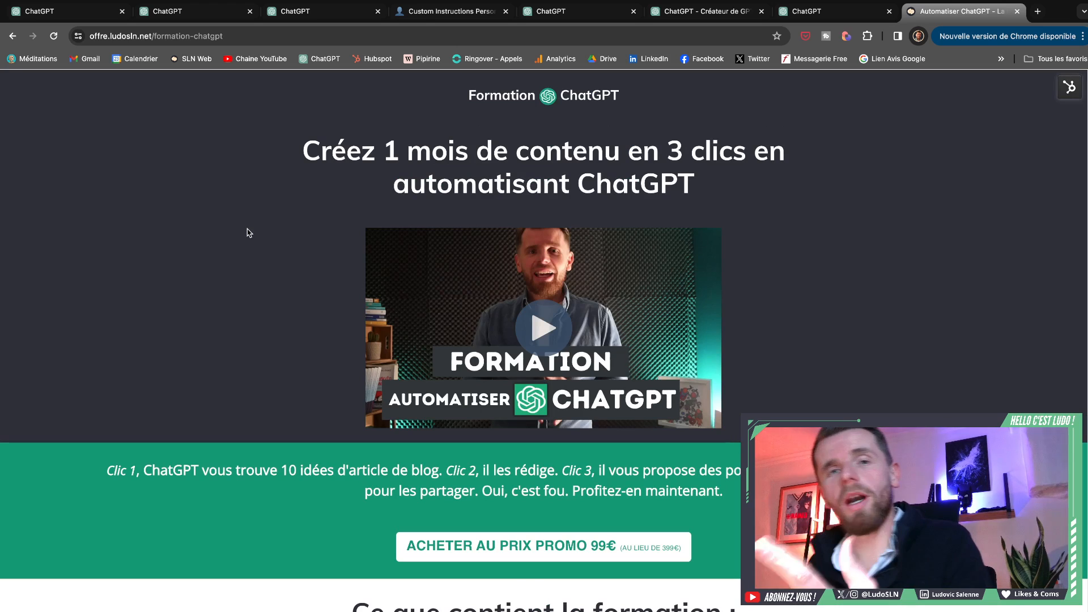
Step: Return to the recruitment chat and choose Créateur de GPT as the GPT to talk to
left_click(549, 13)
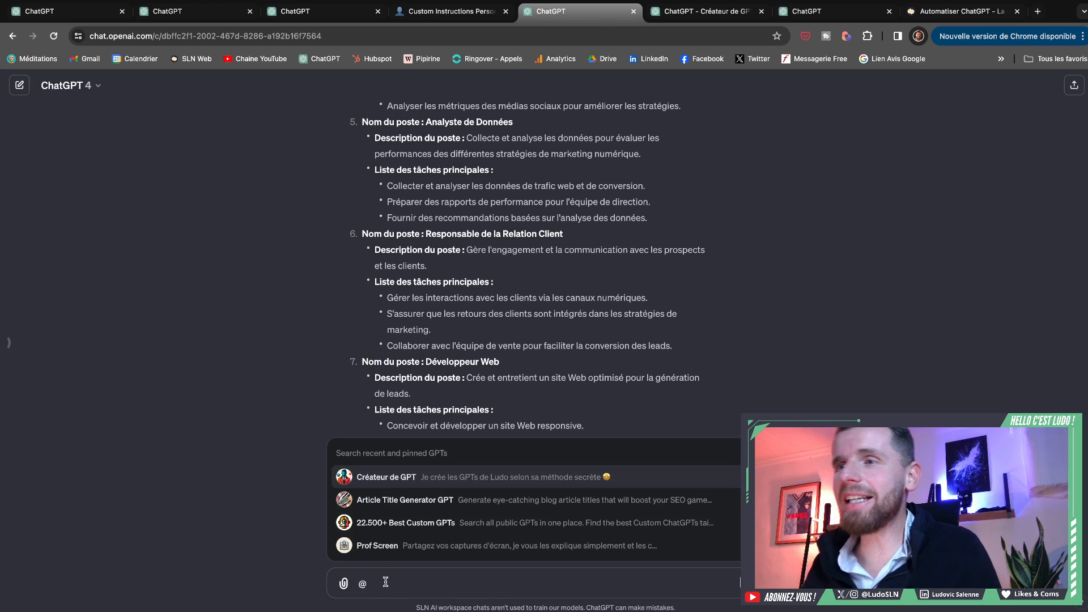
left_click(374, 480)
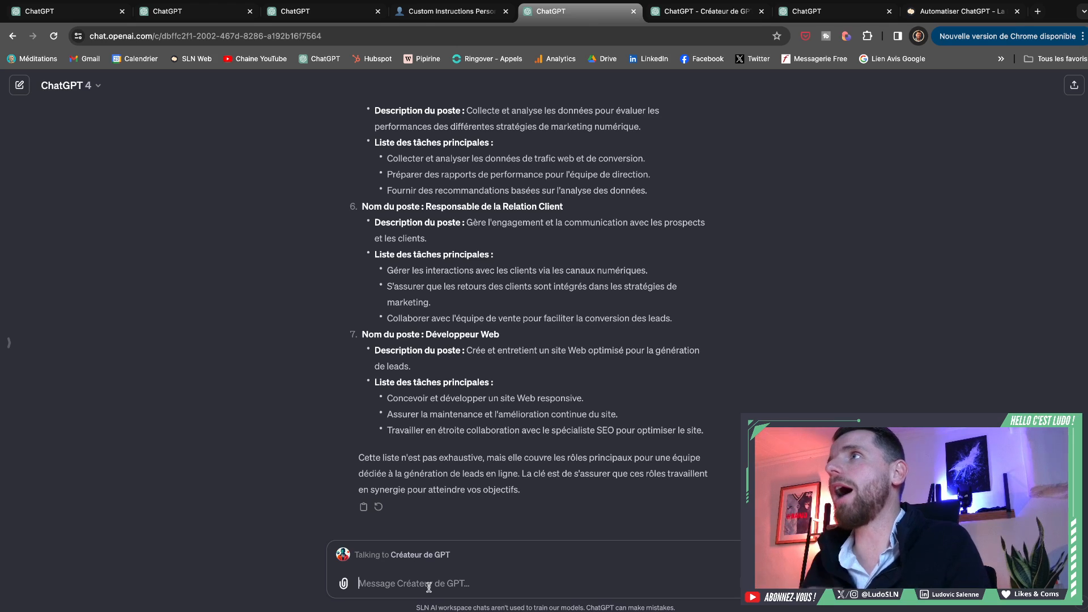
Step: Start a new GPT from the GPTs page and show the GPT Builder conversation for creating it
left_click(816, 19)
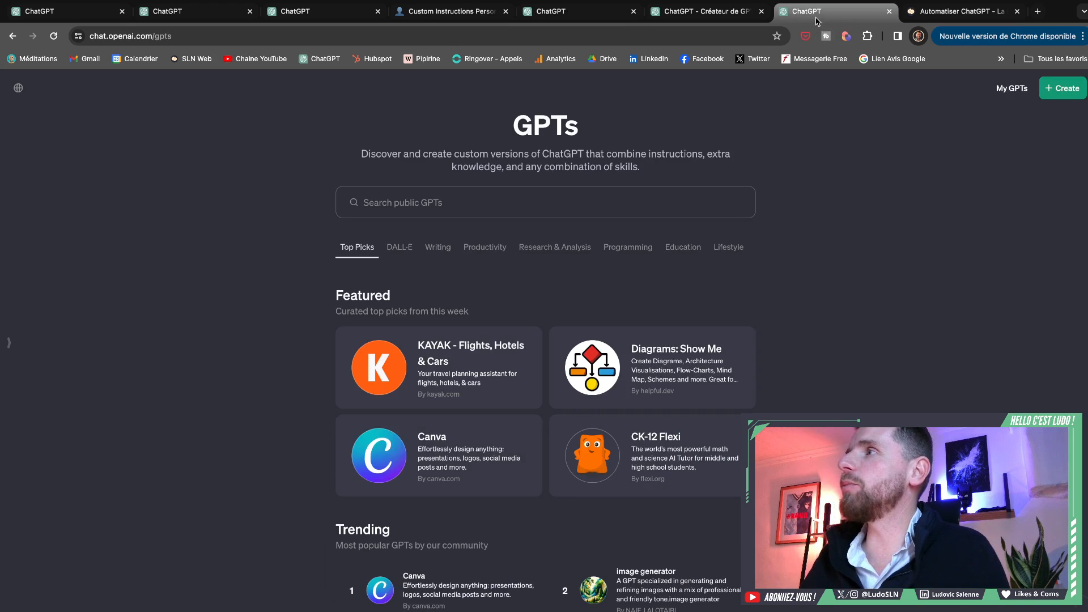
left_click(1064, 90)
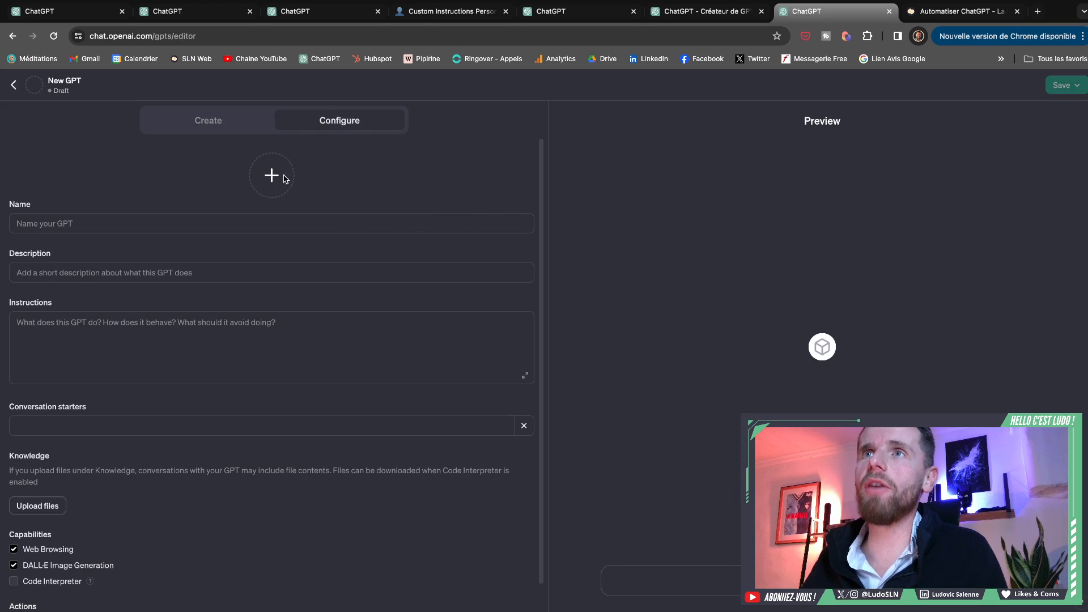
left_click(215, 130)
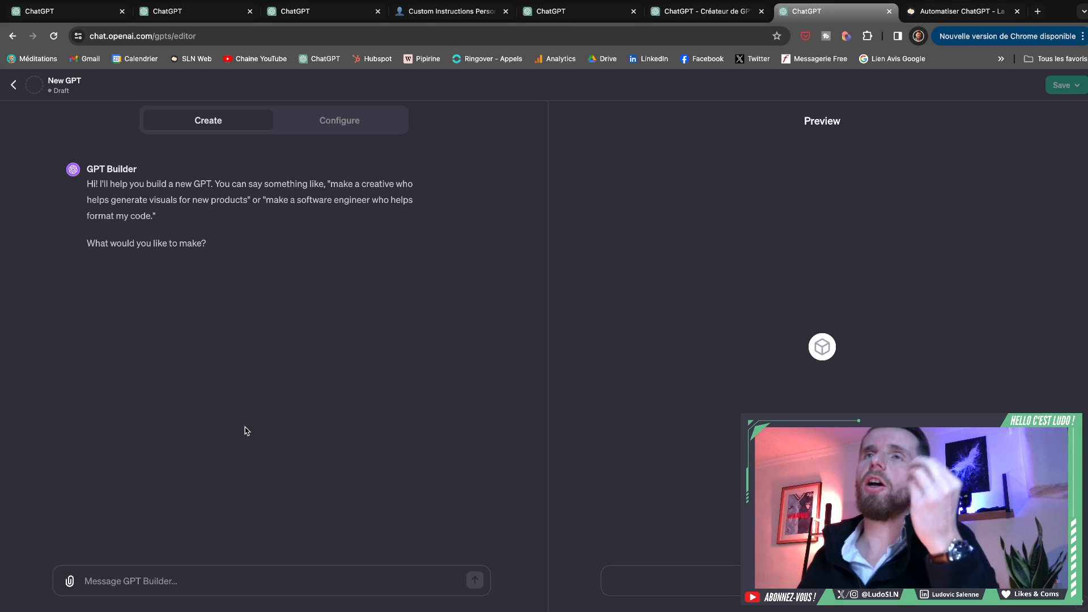
Step: Show the new GPT's configuration form and look through its name, description, instructions, knowledge, capabilities and actions fields
left_click(365, 132)
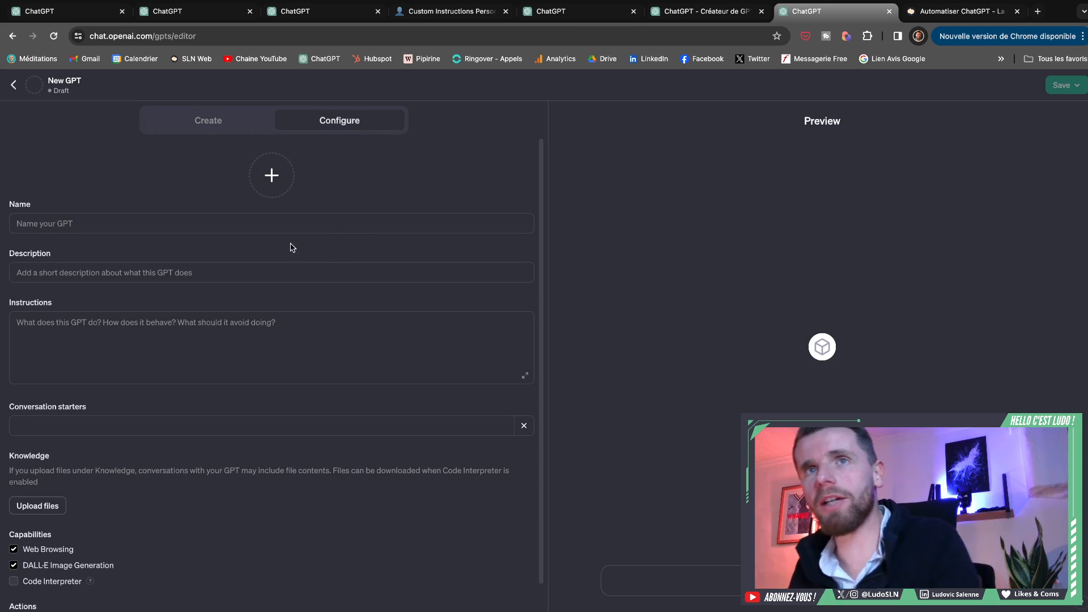
scroll(284, 249, "down", 1)
scroll(142, 315, "down", 1)
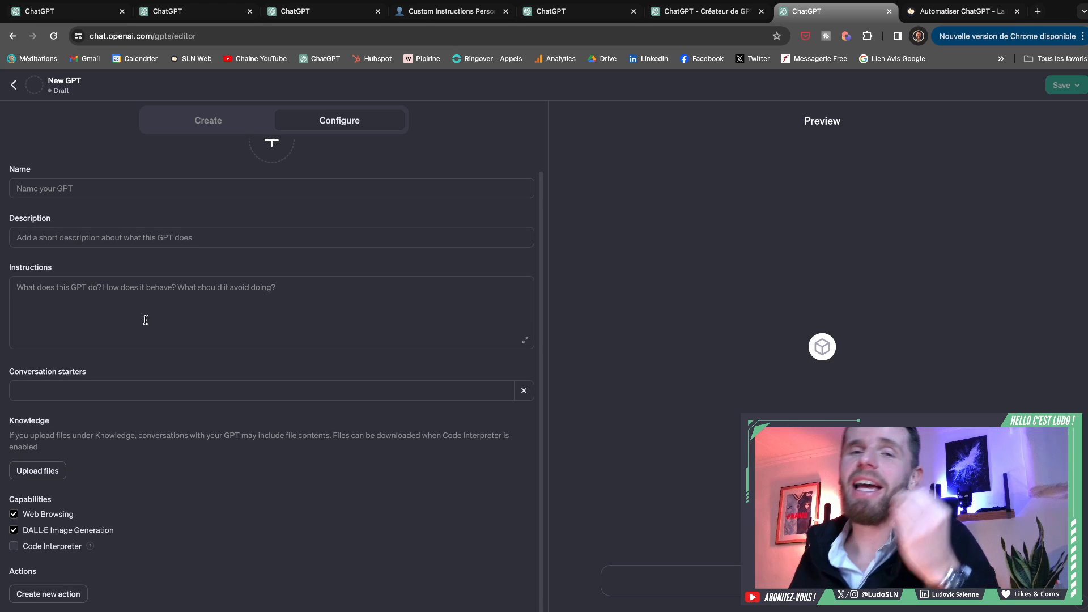
Step: Return to the recruitment chat and ask Créateur de GPT "Peux-tu créer un GPT pour le poste 1 ?"
left_click(545, 14)
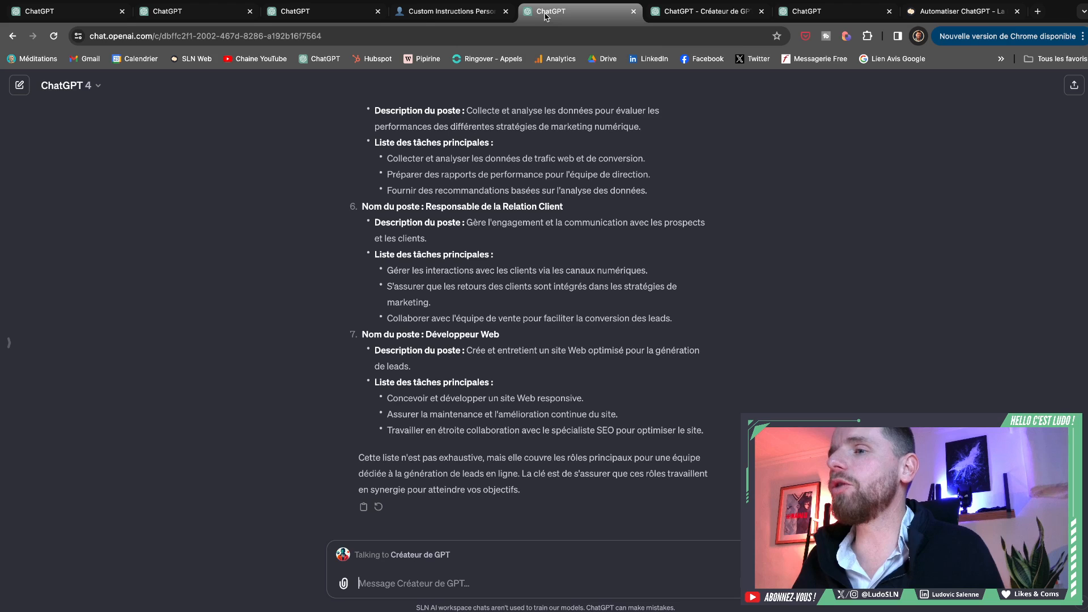
left_click(424, 587)
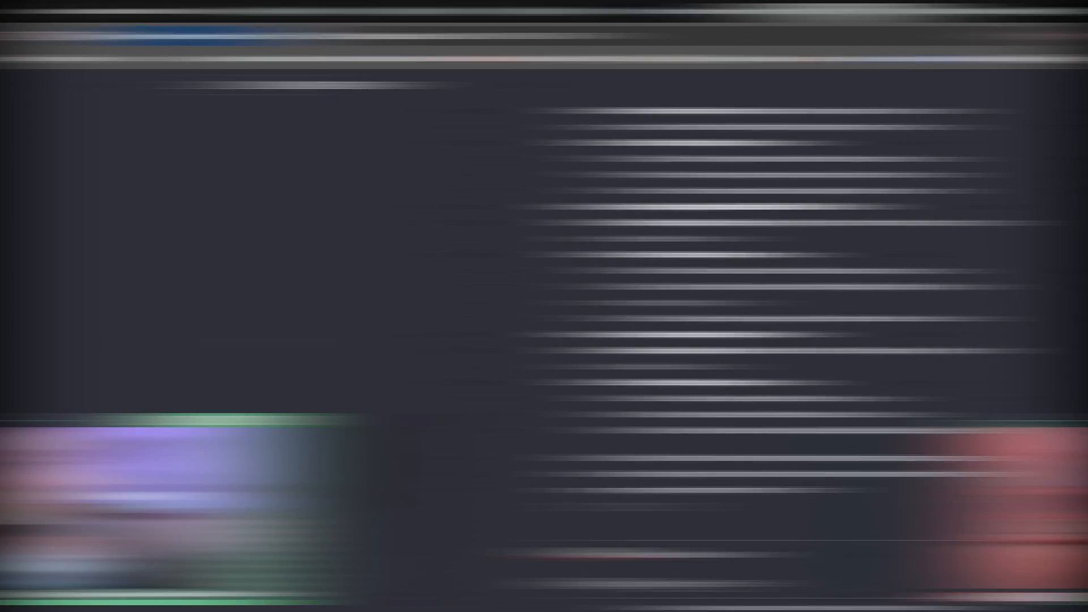
type("Peux-tu créer un GPT pour le poste 1 ?")
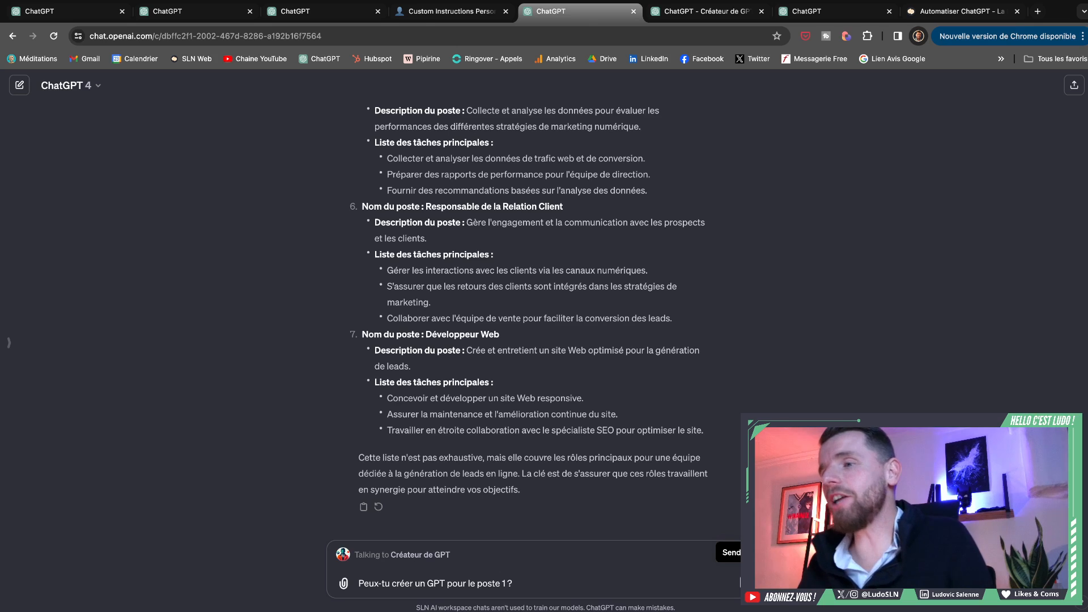
key("Return")
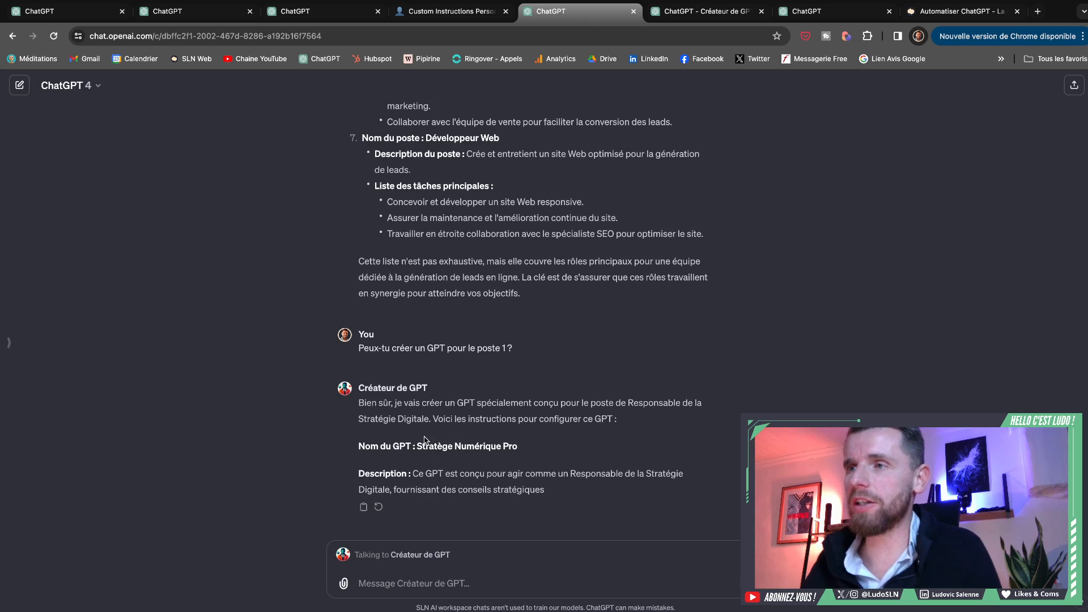
Step: Highlight the proposed GPT name and its description in Créateur de GPT's reply, and clear the selection
left_click_drag(422, 446, 509, 445)
left_click_drag(412, 457, 520, 495)
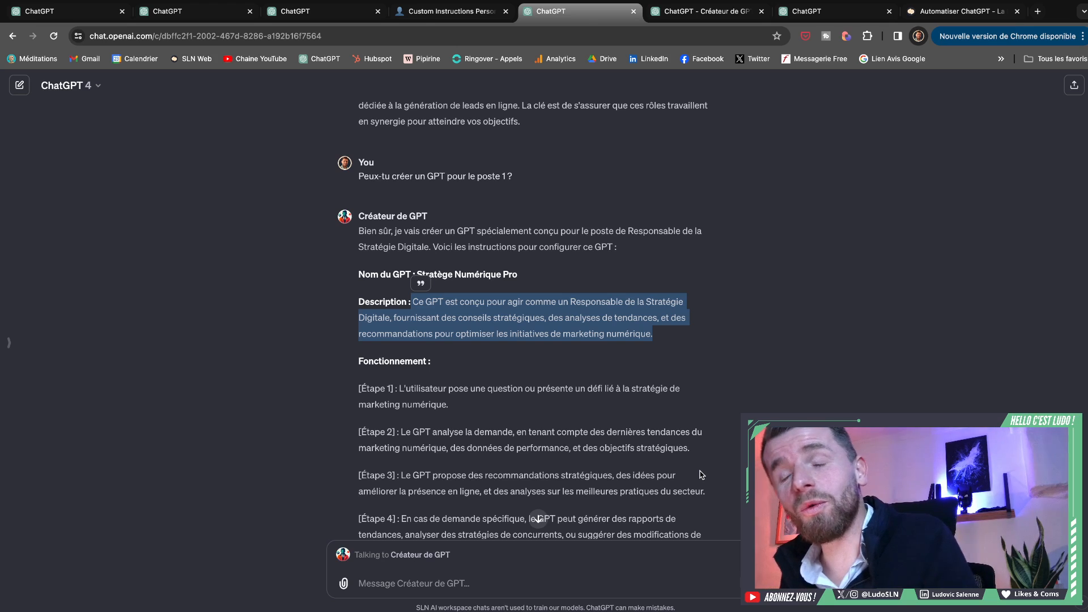
left_click(701, 475)
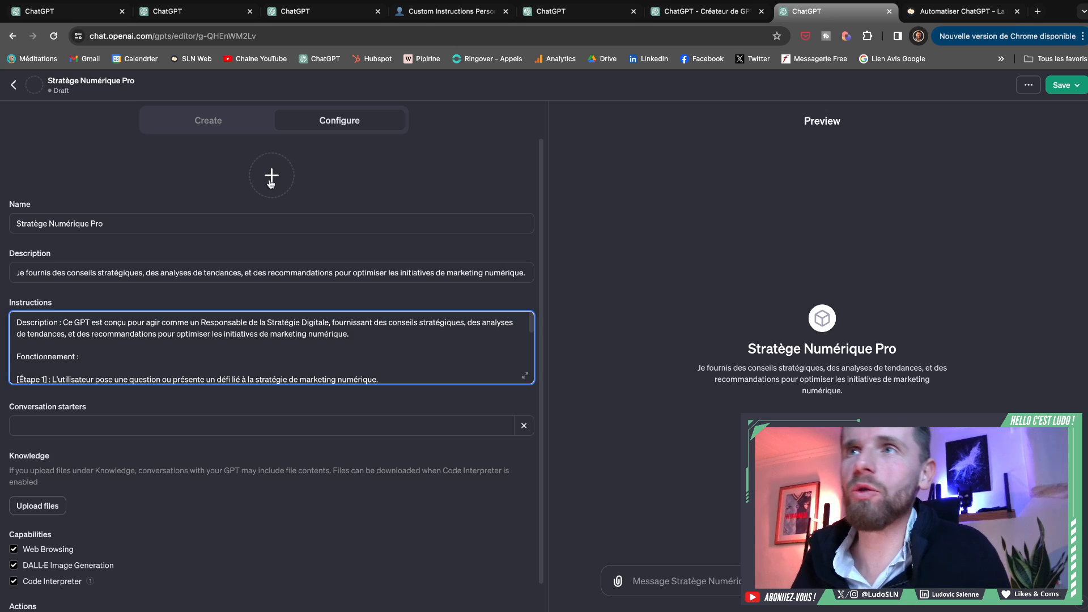
Step: Generate a profile picture for the Stratège Numérique Pro GPT with DALL·E
left_click(271, 180)
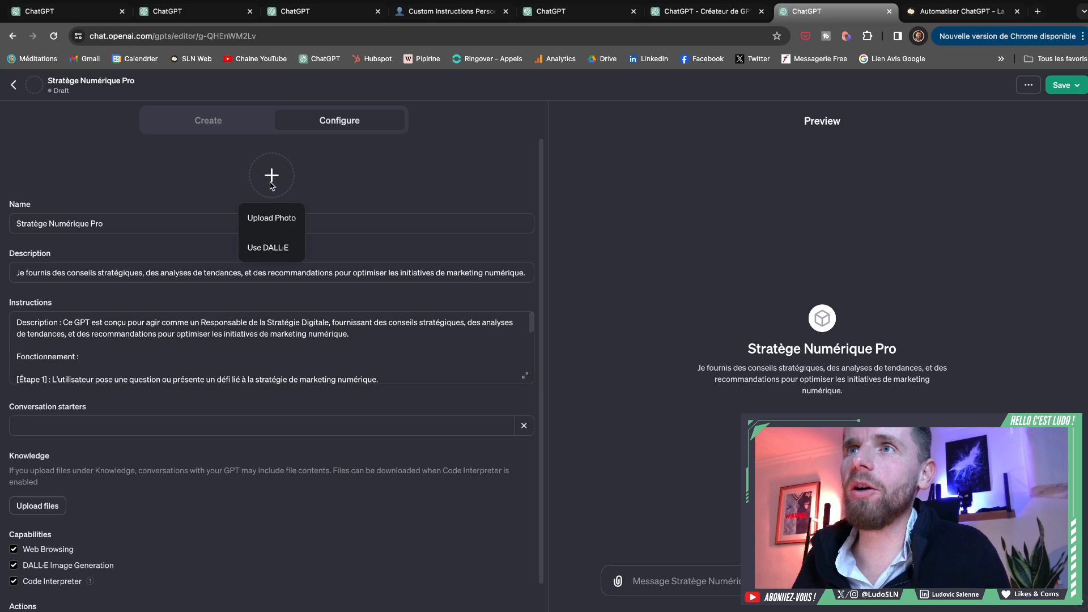
left_click(266, 249)
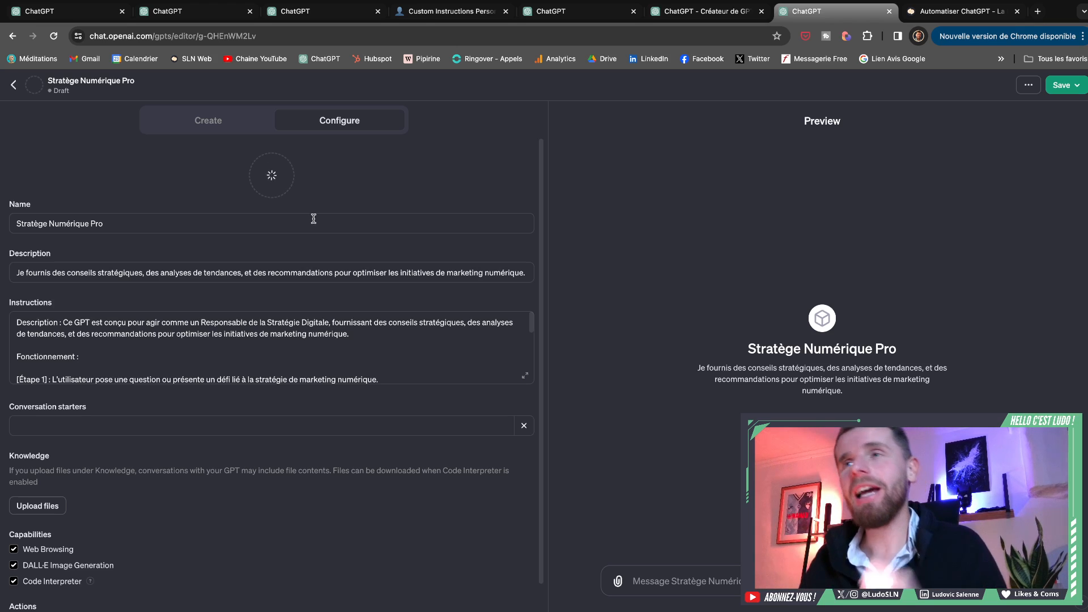
Step: Show the My GPTs list from the Explore GPTs page and collapse the sidebar to view the team's GPTs
key("ctrl+Left")
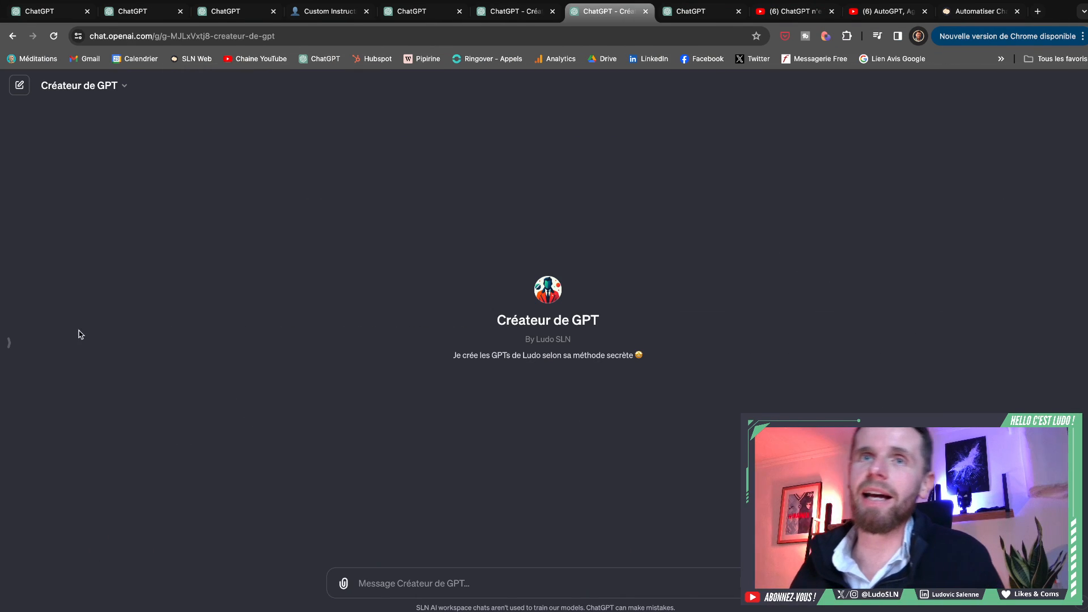
left_click(10, 342)
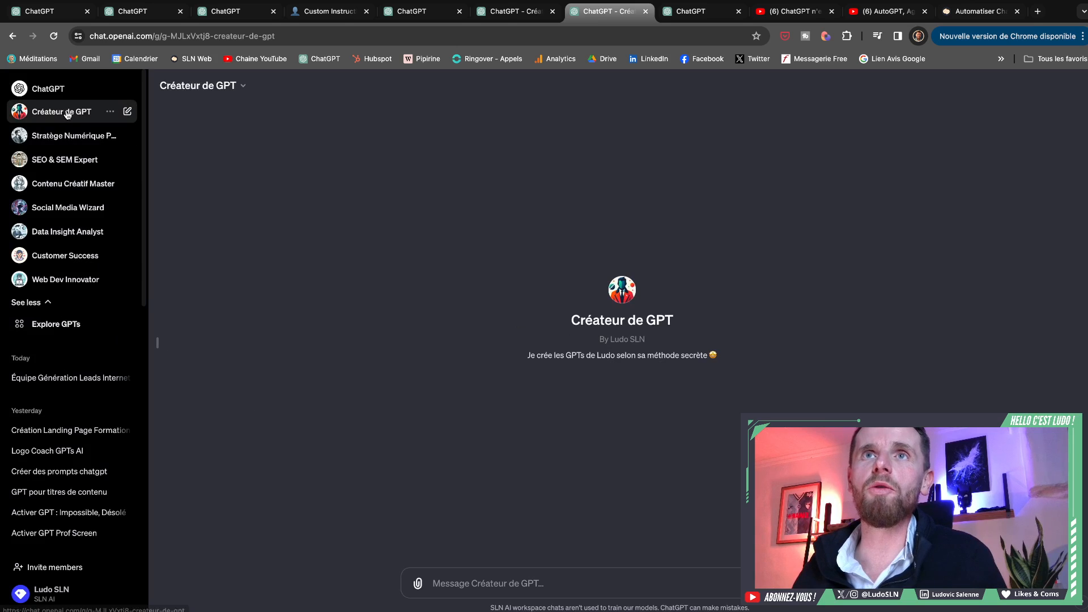
left_click(85, 327)
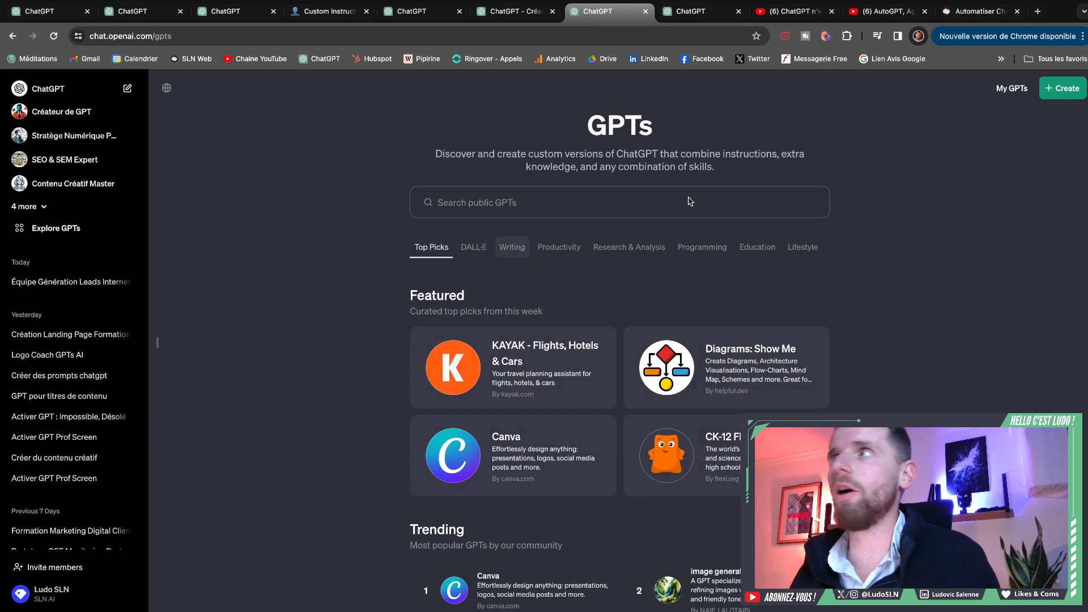
left_click(993, 91)
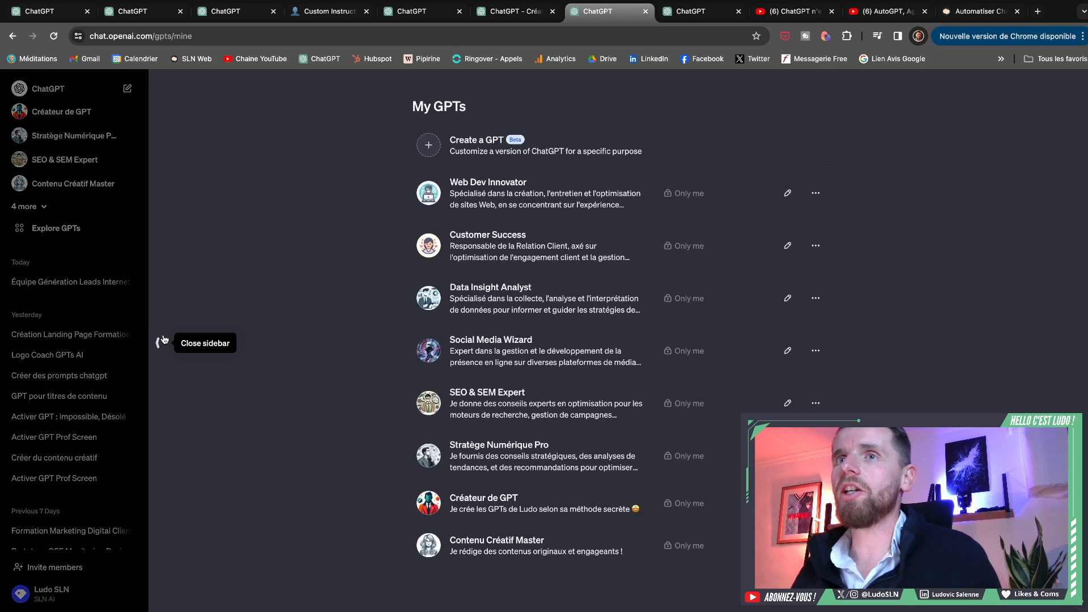
left_click(158, 342)
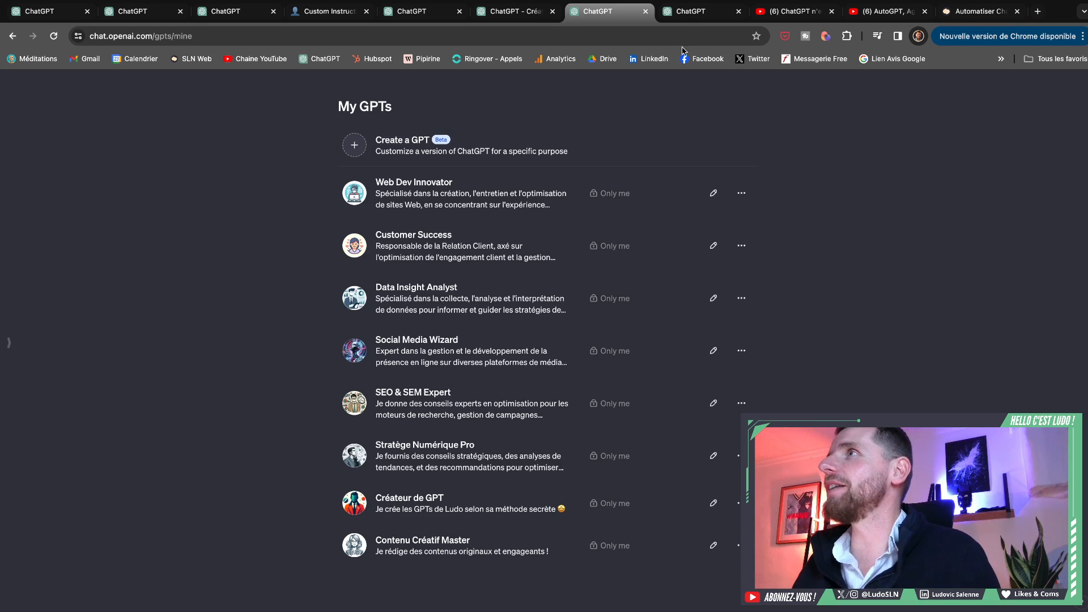
left_click(689, 14)
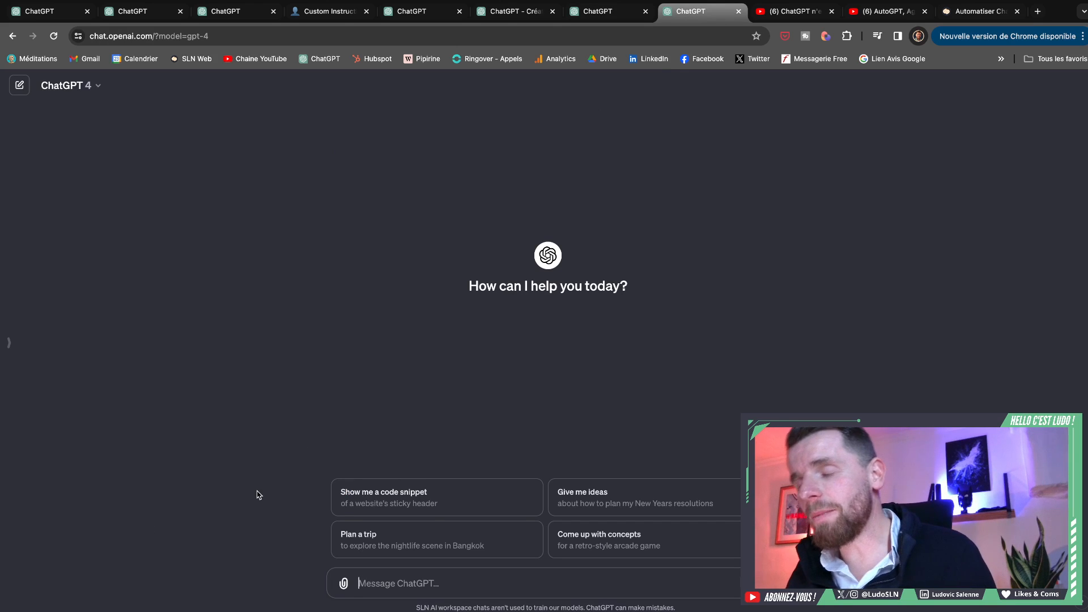
type("@")
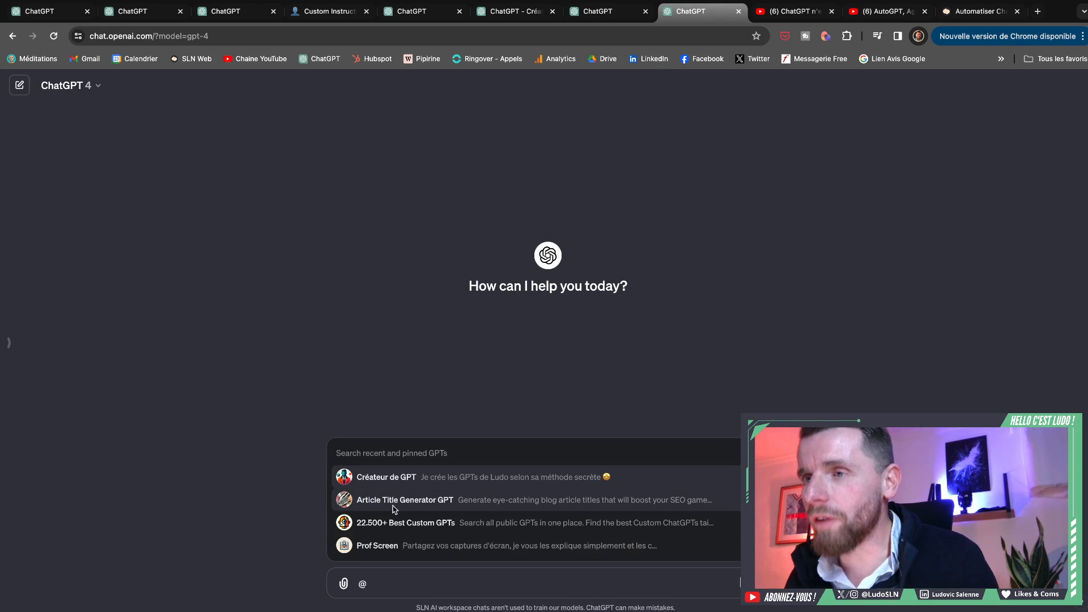
scroll(395, 509, "down", 5)
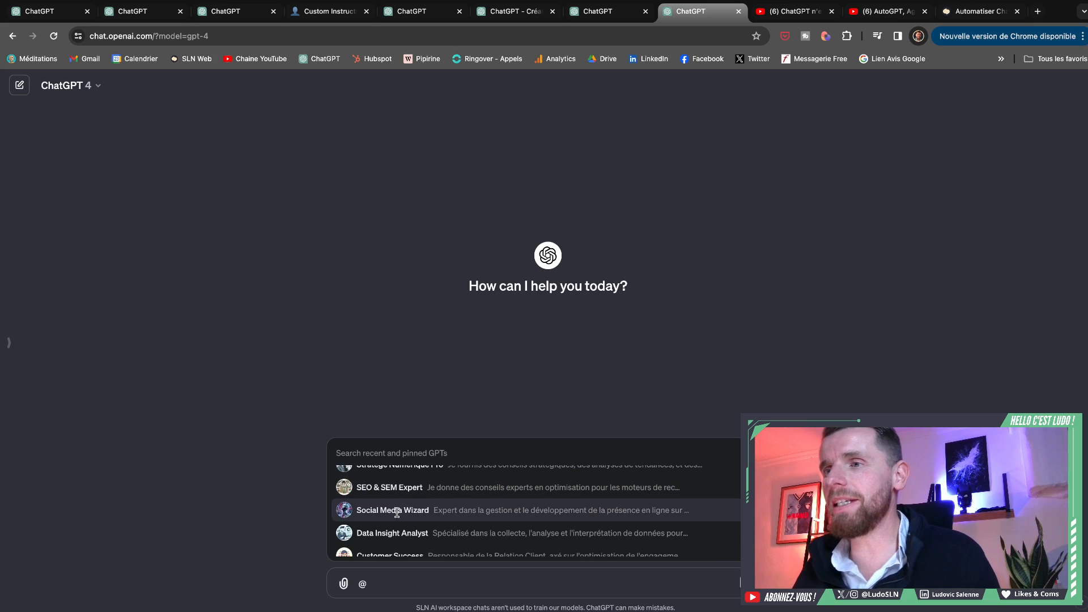
scroll(396, 513, "up", 1)
left_click(404, 478)
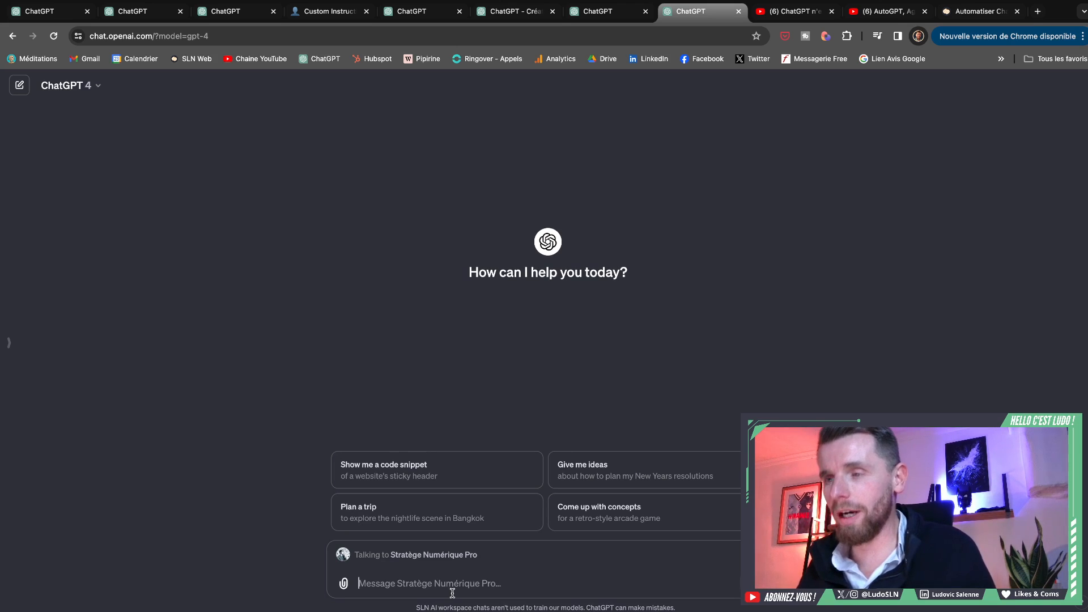
type("Je souhaite attirer des visiteurs qualifiés et les convertir en clients sur la page de vente de ma formation Automatiser ChatGPT ici : https://offre.ludosln.net/formation-chatgpt")
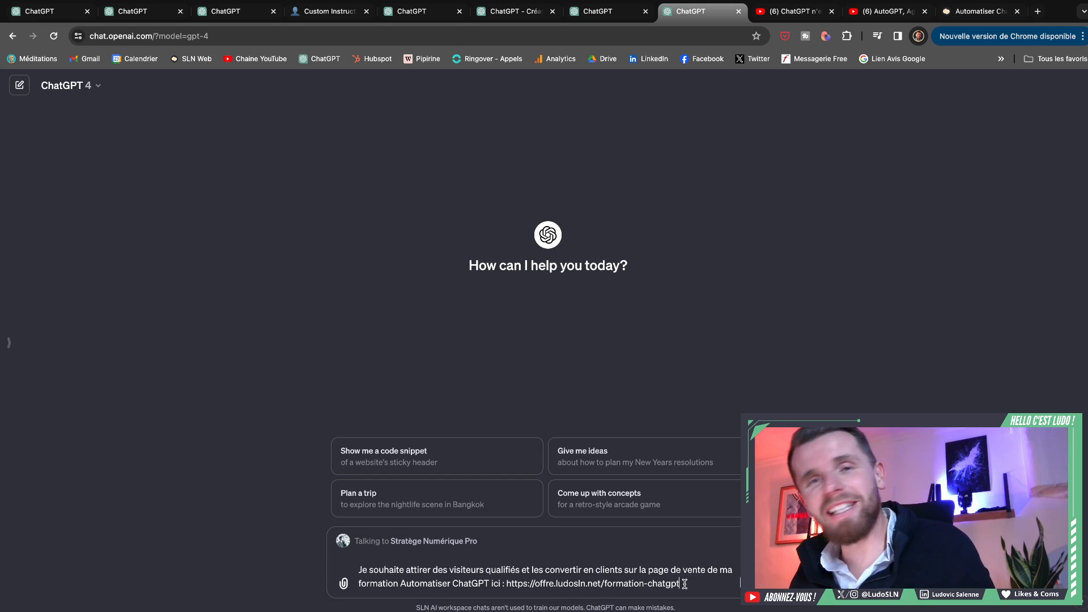
left_click(734, 582)
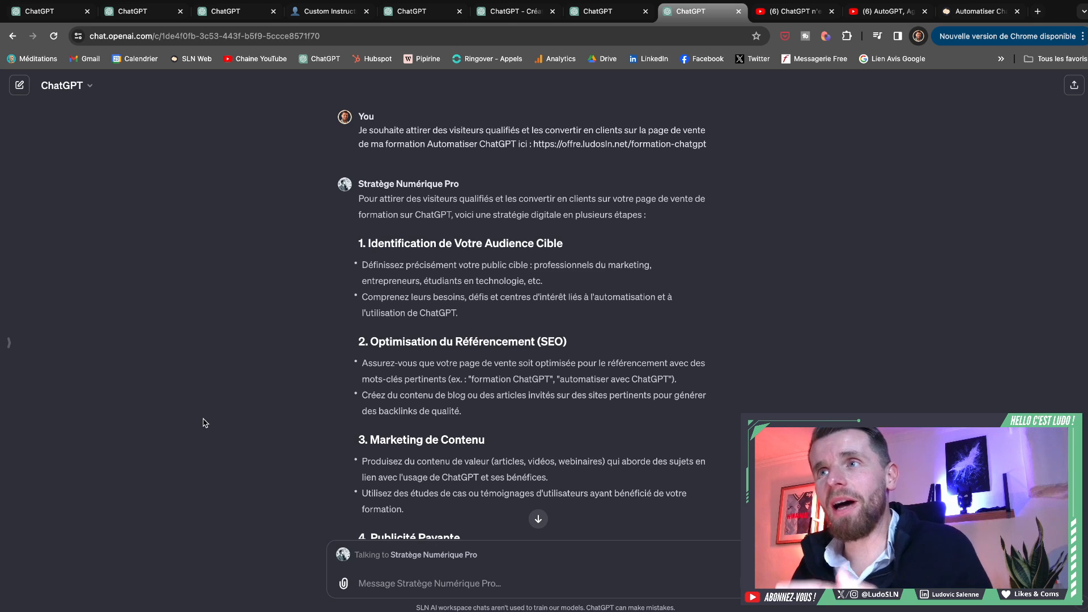
Step: Highlight the "Optimisation du Référencement (SEO)" heading in the strategy reply, and clear the selection
scroll(294, 385, "down", 1)
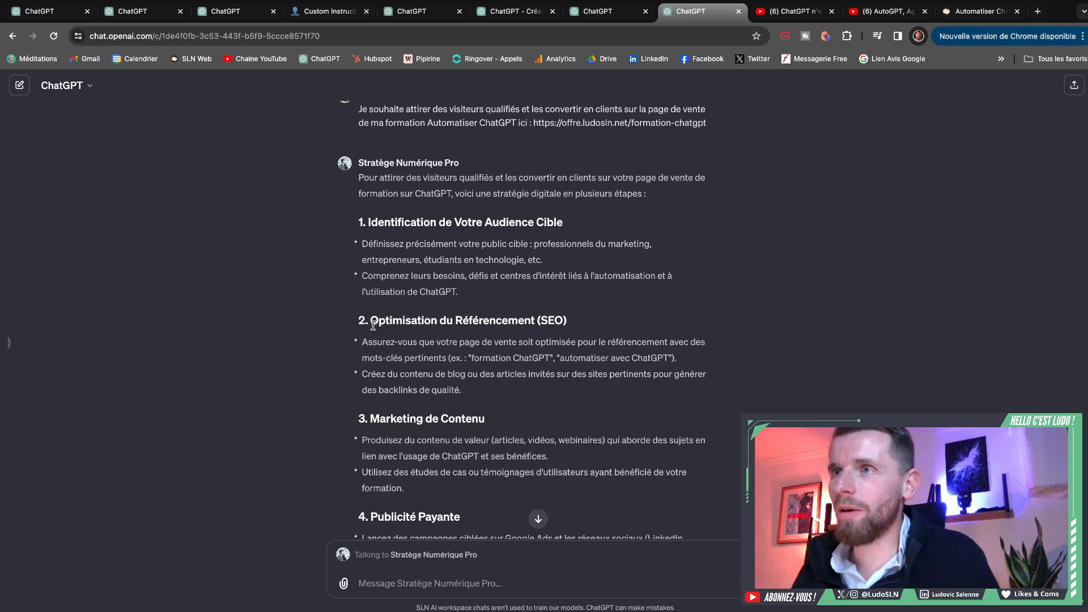
left_click_drag(371, 323, 594, 323)
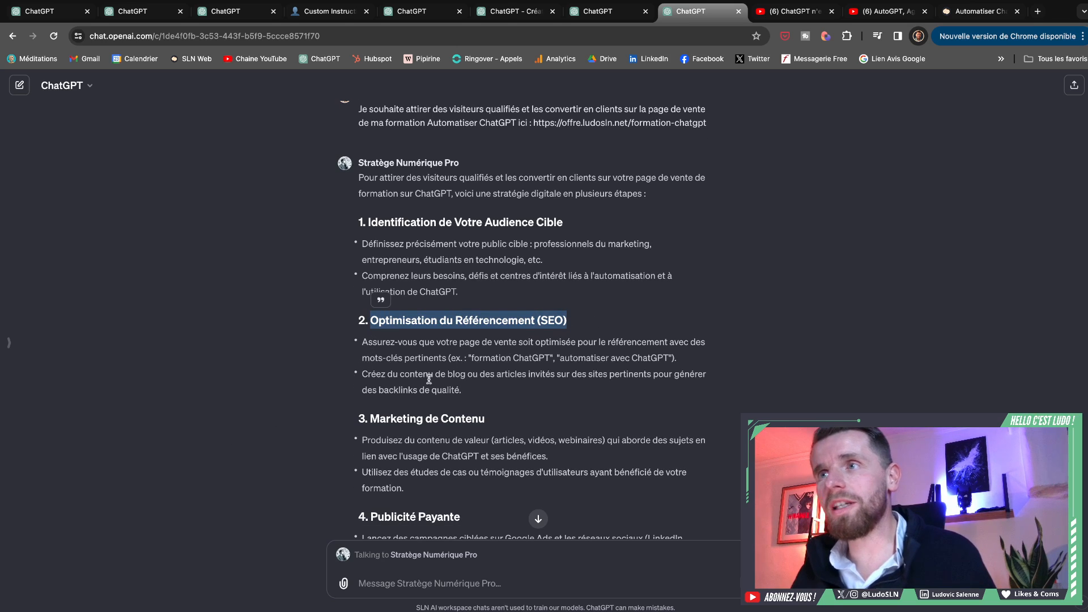
left_click(278, 403)
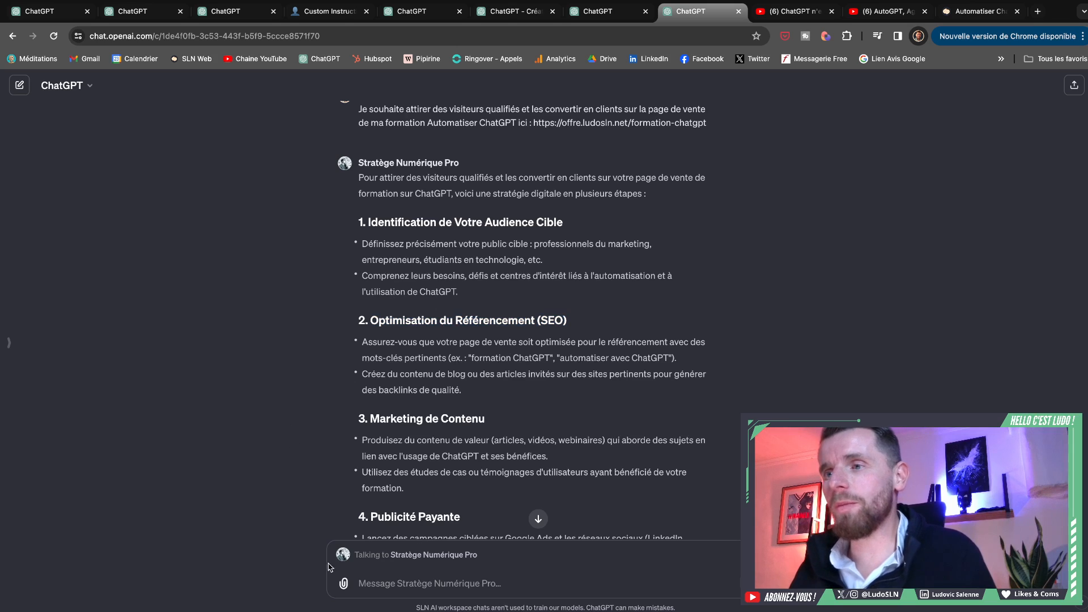
Step: Choose SEO & SEM Expert and ask "Peux-tu me faire des préconisations pour améliorer ma page de vente comme proposé dans le point 2 ?"
left_click(381, 591)
type("@")
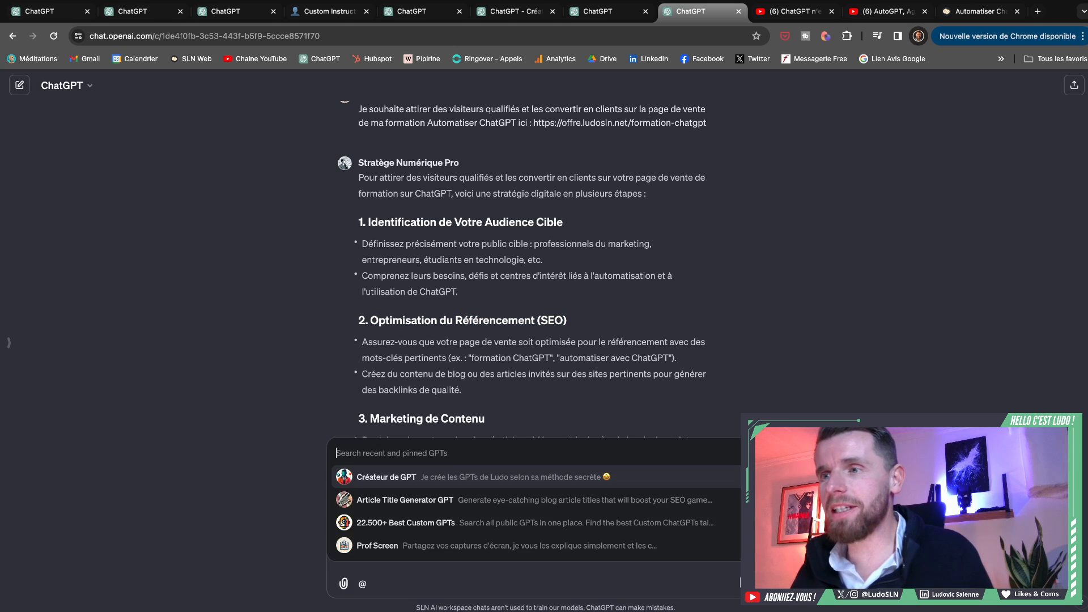
scroll(404, 515, "down", 3)
scroll(404, 516, "down", 3)
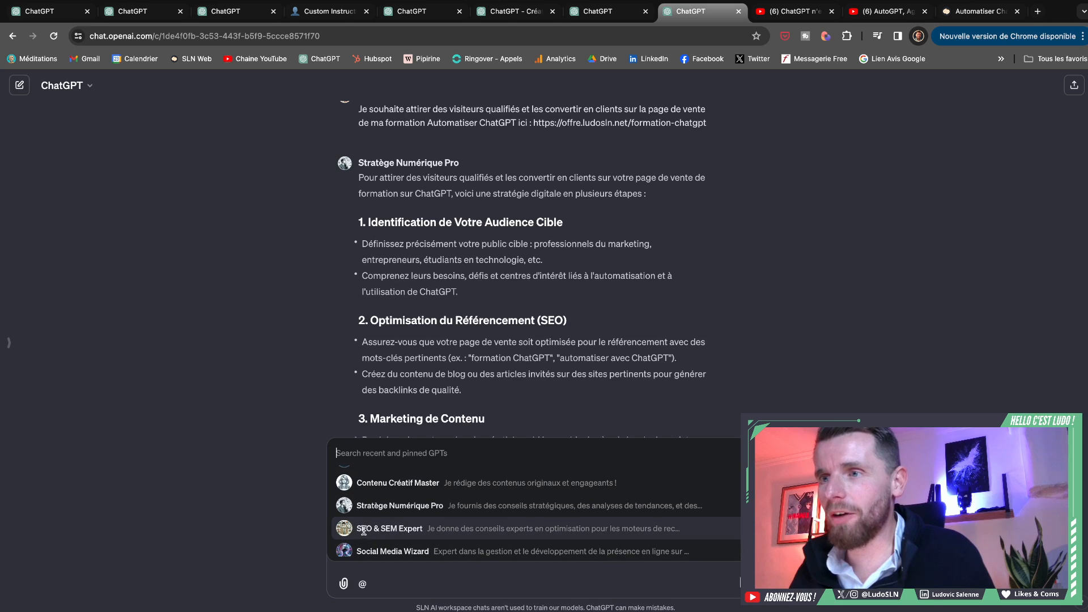
left_click(382, 530)
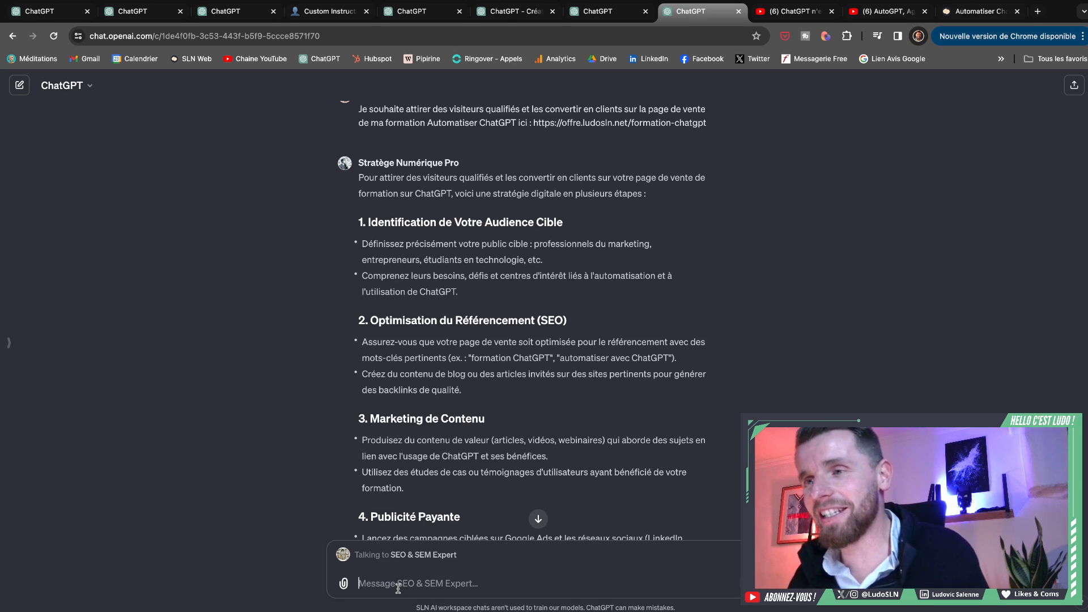
scroll(386, 368, "down", 15)
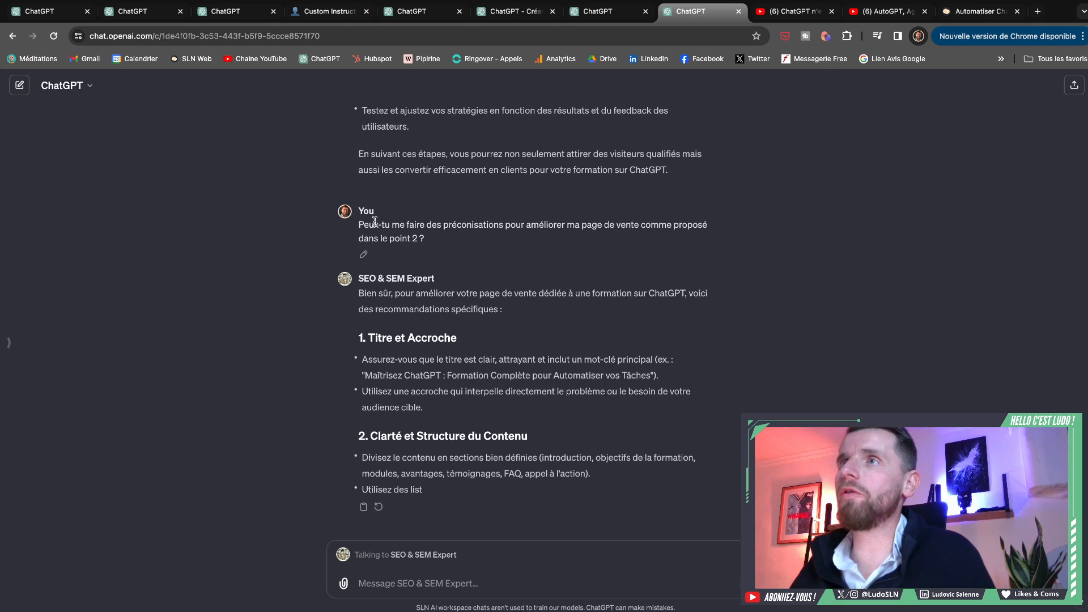
Step: Highlight the question sent to SEO & SEM Expert, and clear the selection
left_click_drag(365, 224, 425, 238)
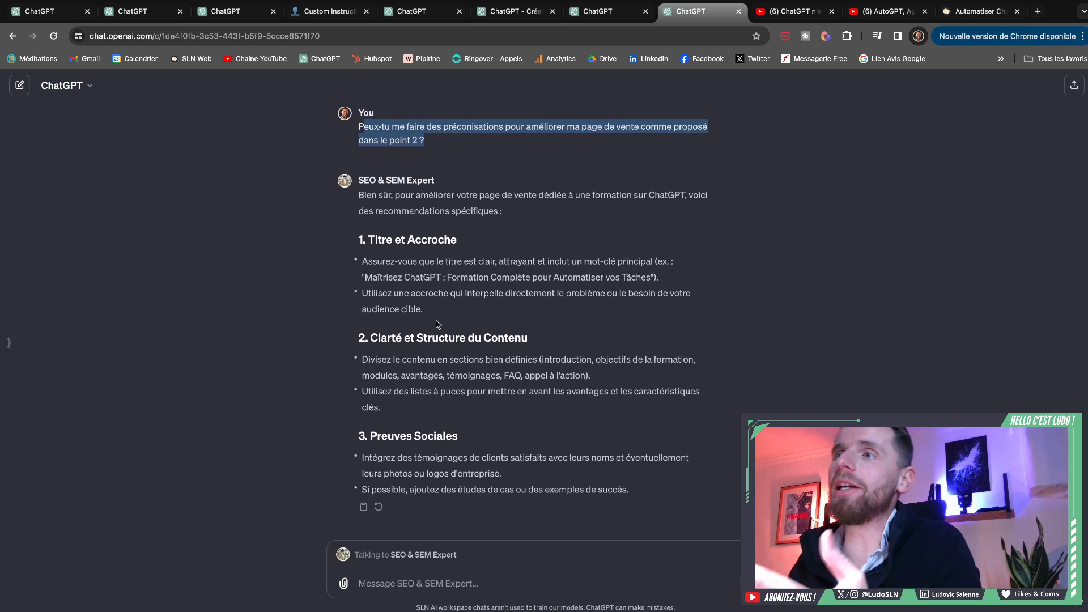
left_click(289, 318)
Step: Look back through the strategy's numbered points and highlight "Optimisation de la Page de Vente" in point 8, then clear the selection
scroll(289, 319, "up", 5)
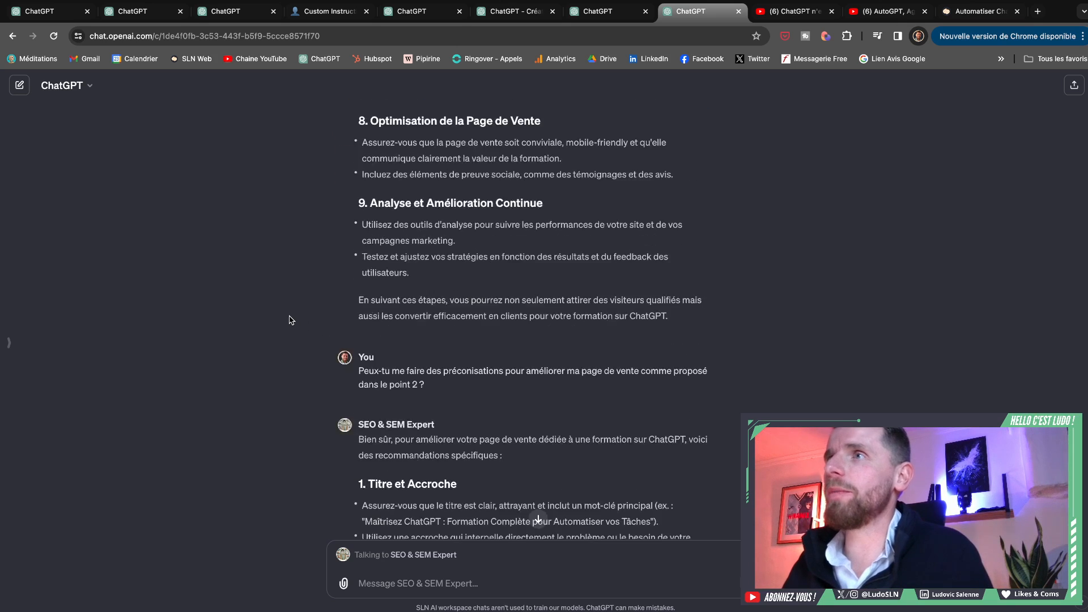
scroll(289, 321, "up", 10)
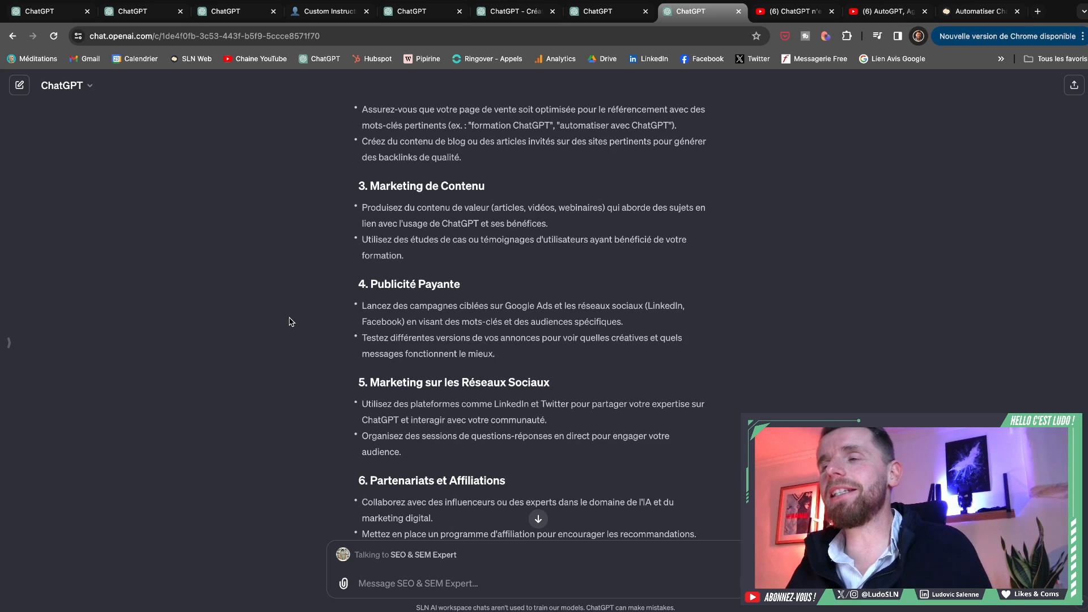
scroll(289, 323, "down", 5)
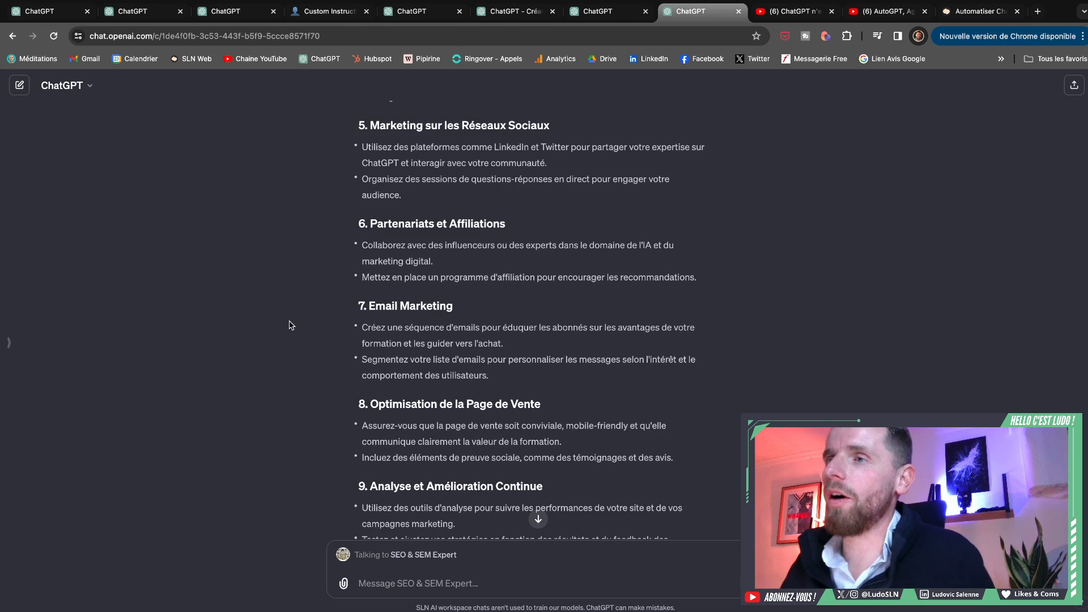
scroll(290, 326, "down", 1)
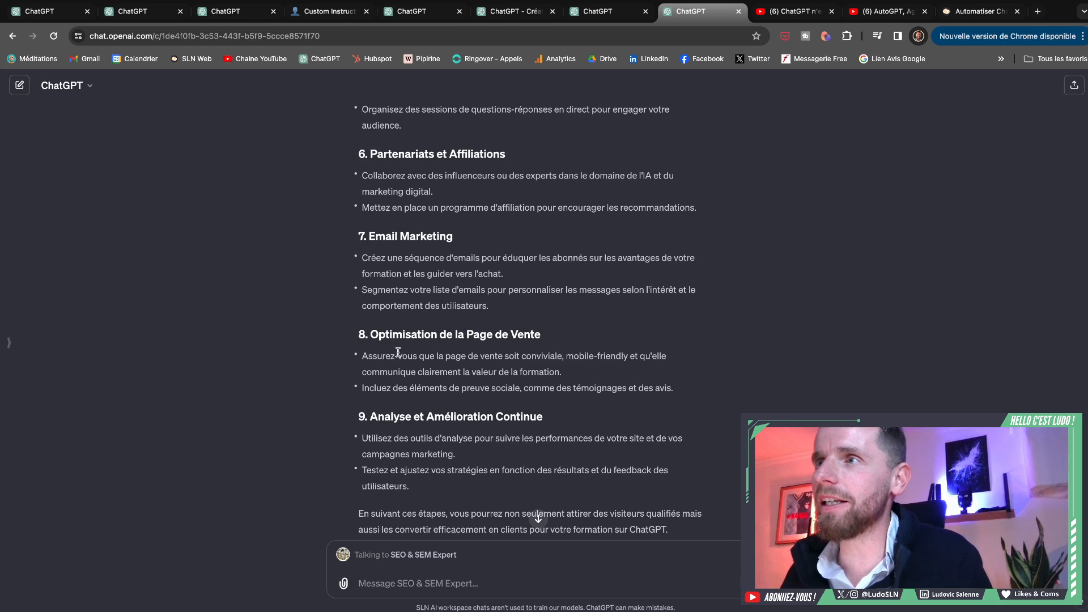
left_click_drag(369, 334, 560, 349)
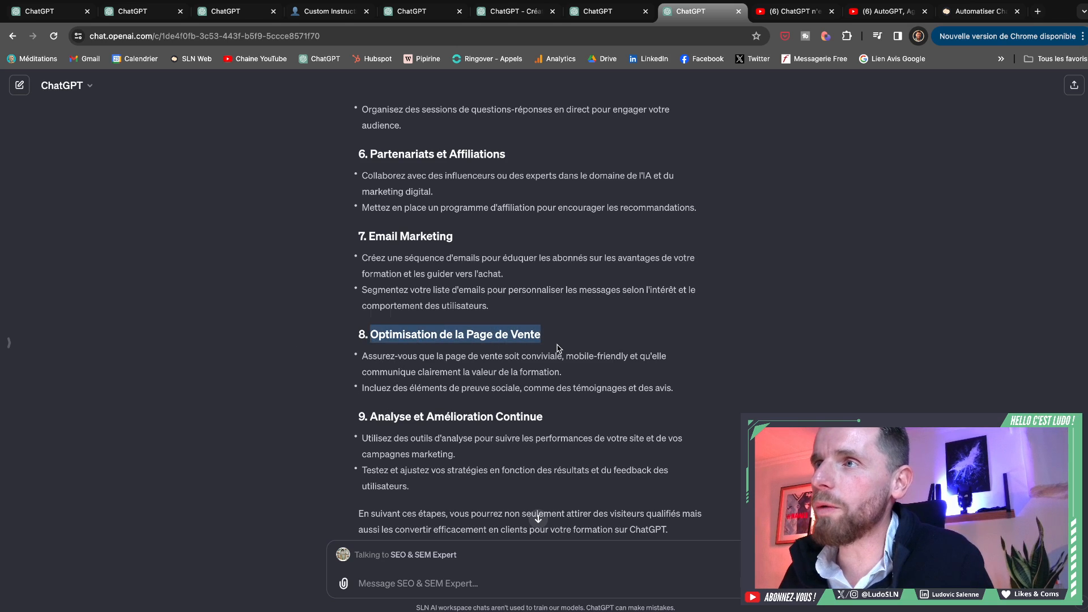
left_click(331, 385)
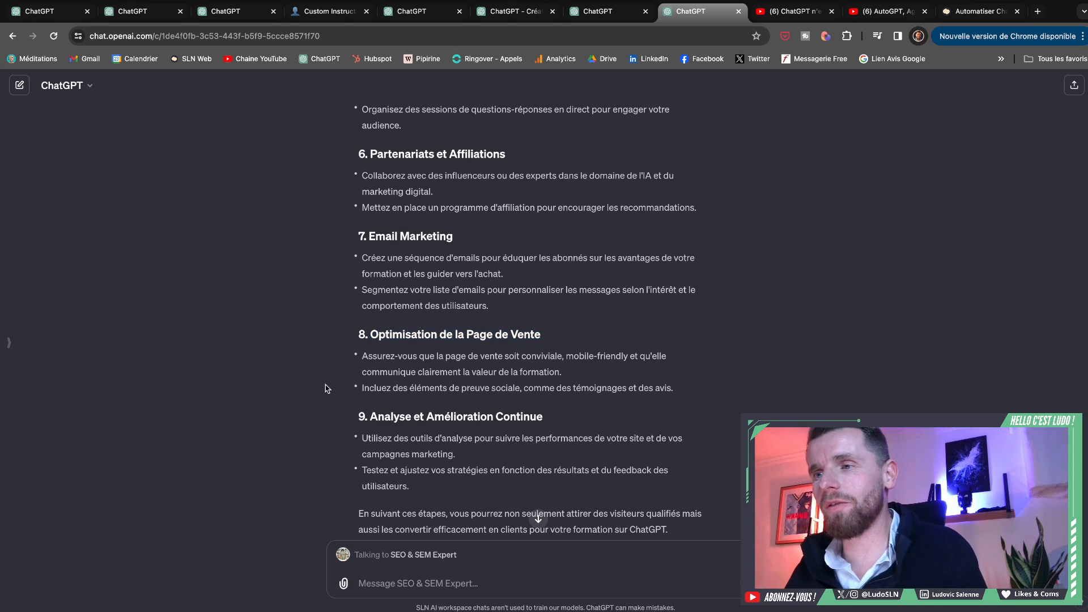
Step: Choose Web Dev Innovator and ask "Peux-tu analyser ma page de vente et me faire des préconisations pour améliorer l'UX ?"
left_click(404, 584)
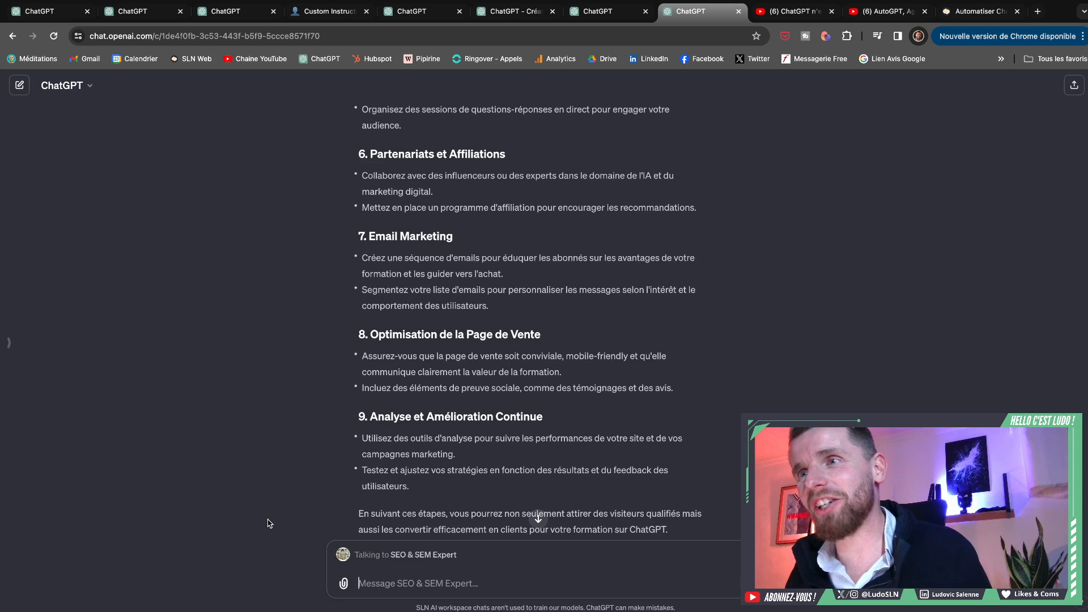
type("@")
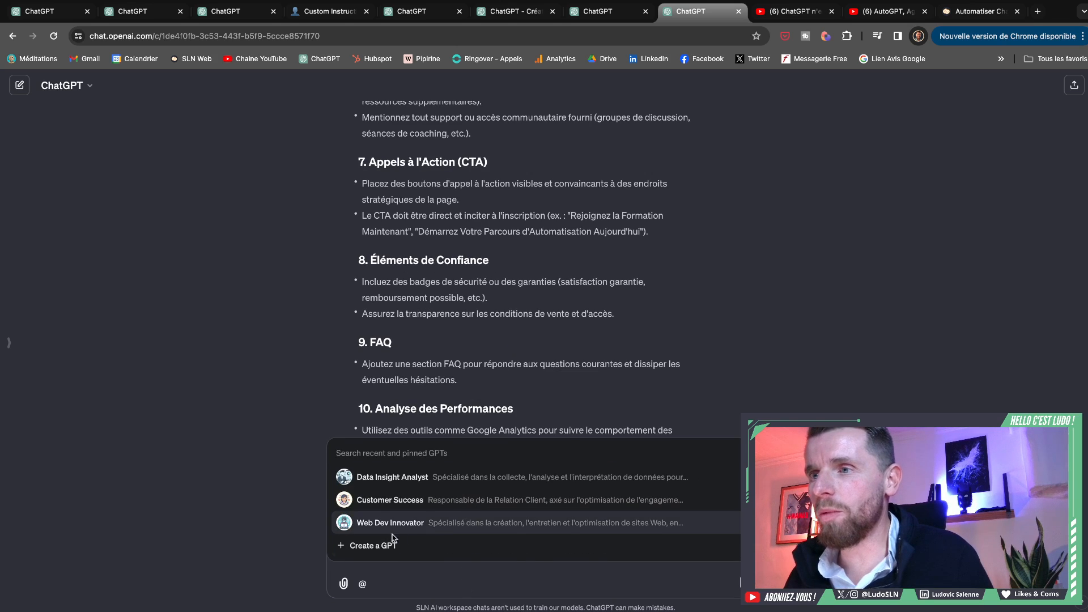
left_click(397, 524)
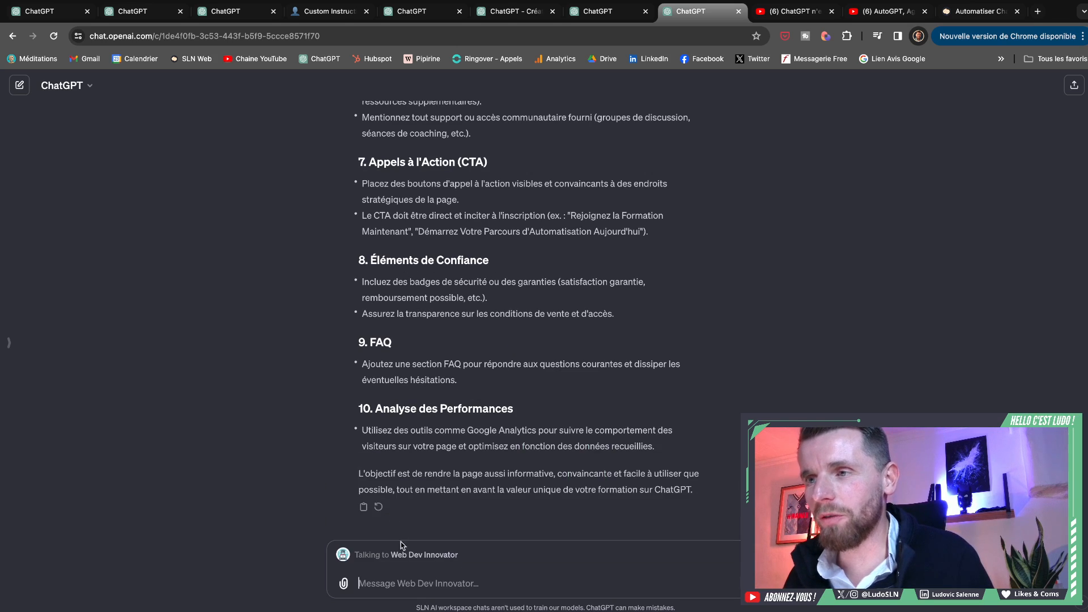
type("Peux-tu analyser ma page de vente et me faire des préconisations pour améliorer l'UX ?")
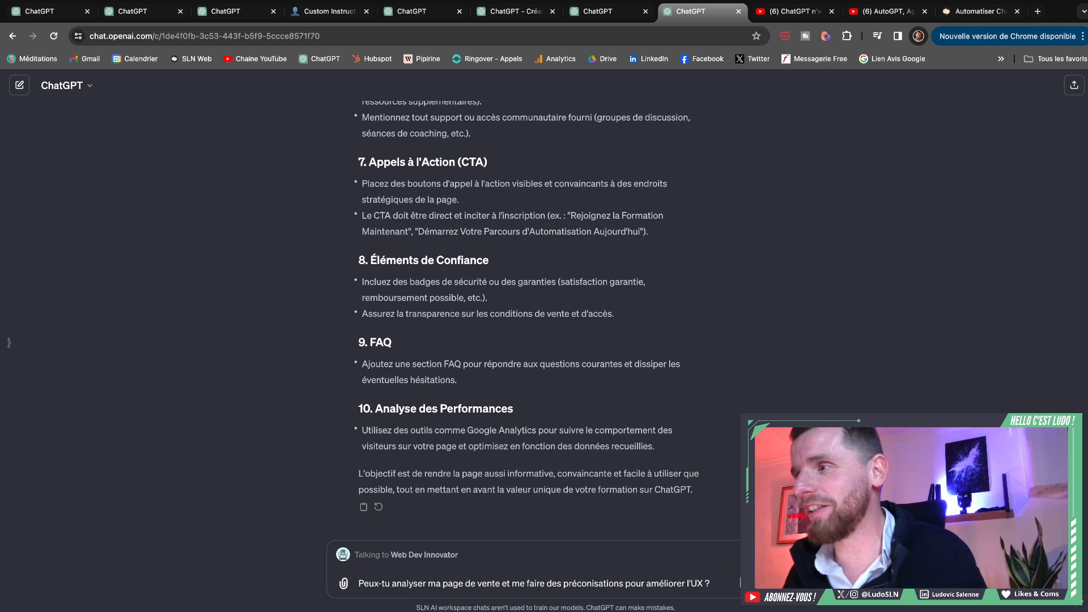
key("Return")
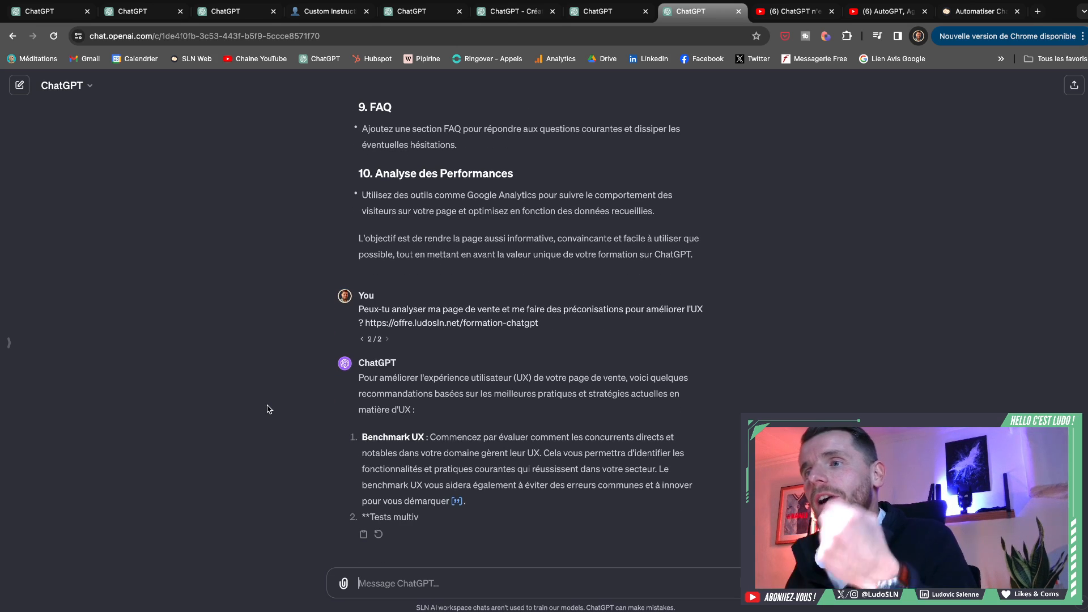
Step: Go back to the strategy reply and highlight point 3's "Marketing de Contenu" heading and its first recommendation
scroll(283, 415, "up", 15)
scroll(283, 415, "down", 1)
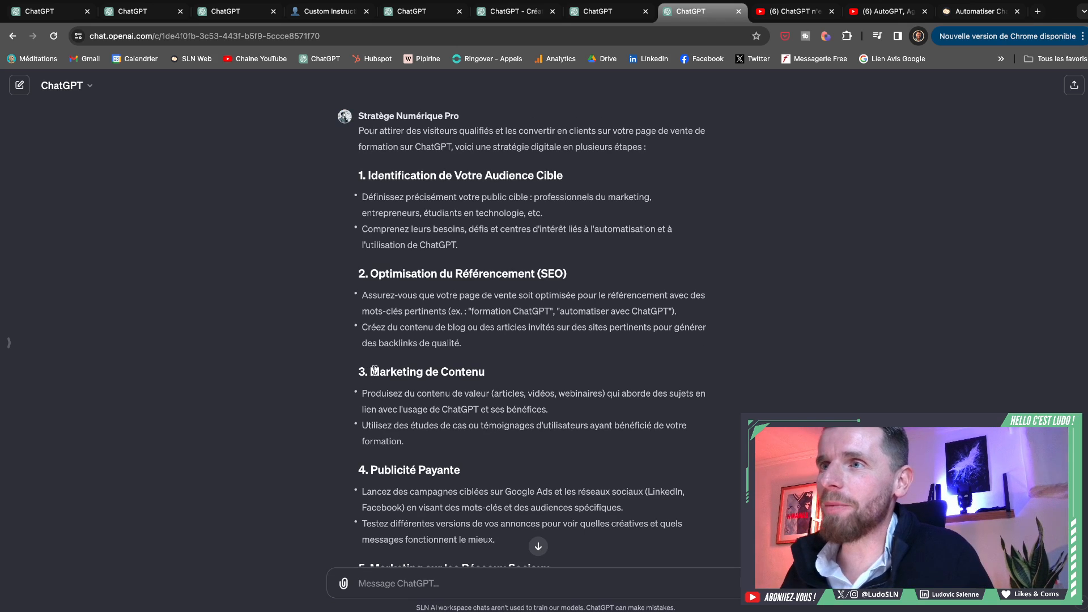
left_click_drag(370, 373, 499, 375)
left_click(481, 404)
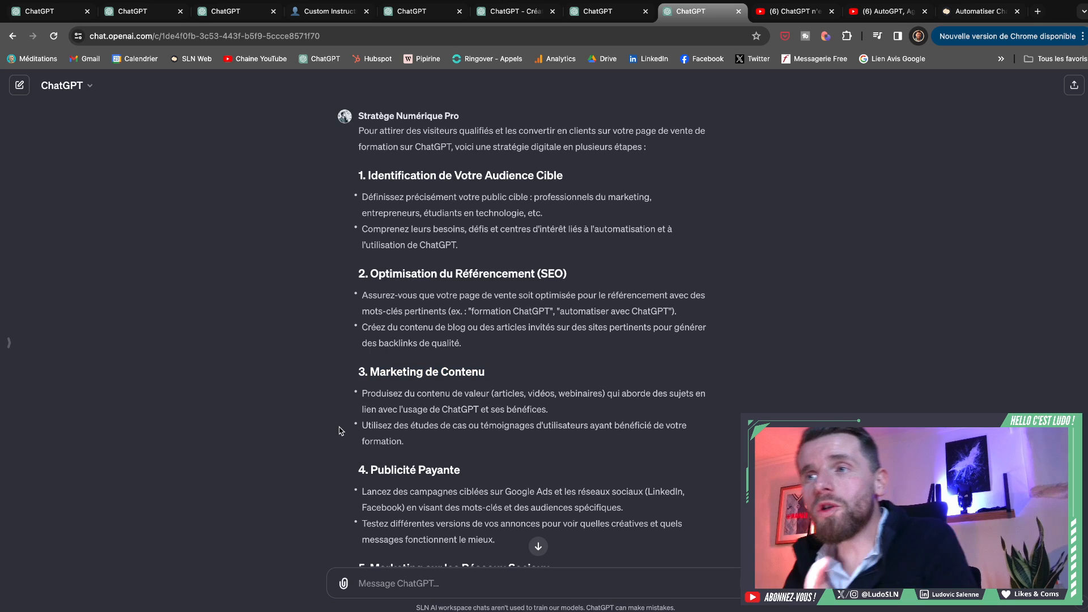
left_click_drag(361, 393, 563, 409)
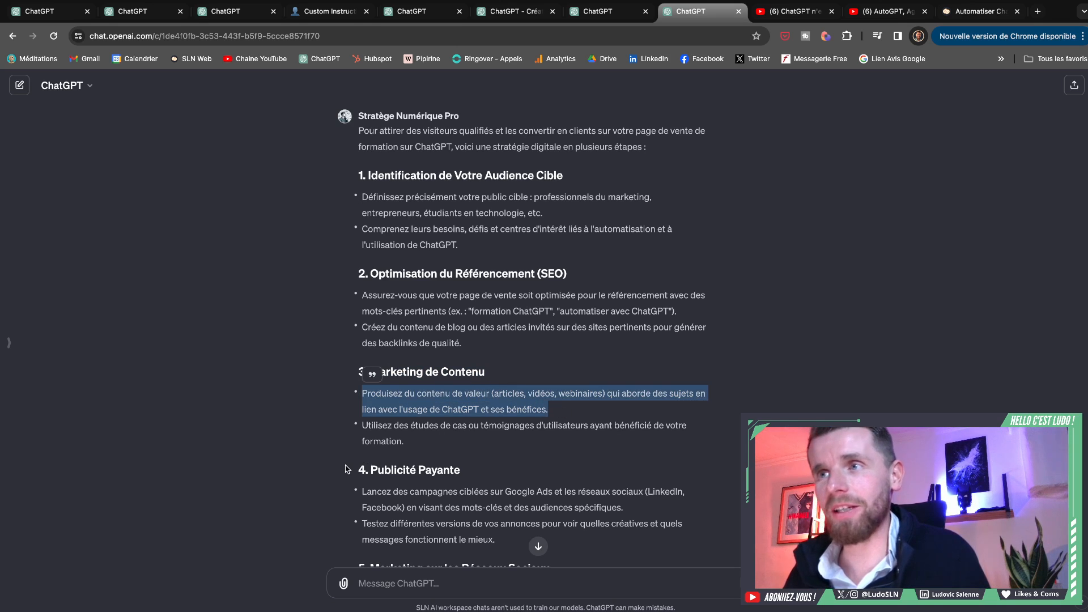
Step: Choose Contenu Créatif Master and ask "Peux-tu me proposer une idée et une trame d'article de blog optimale pour faire la promotion de ma formation ?"
scroll(368, 510, "down", 15)
scroll(540, 548, "down", 15)
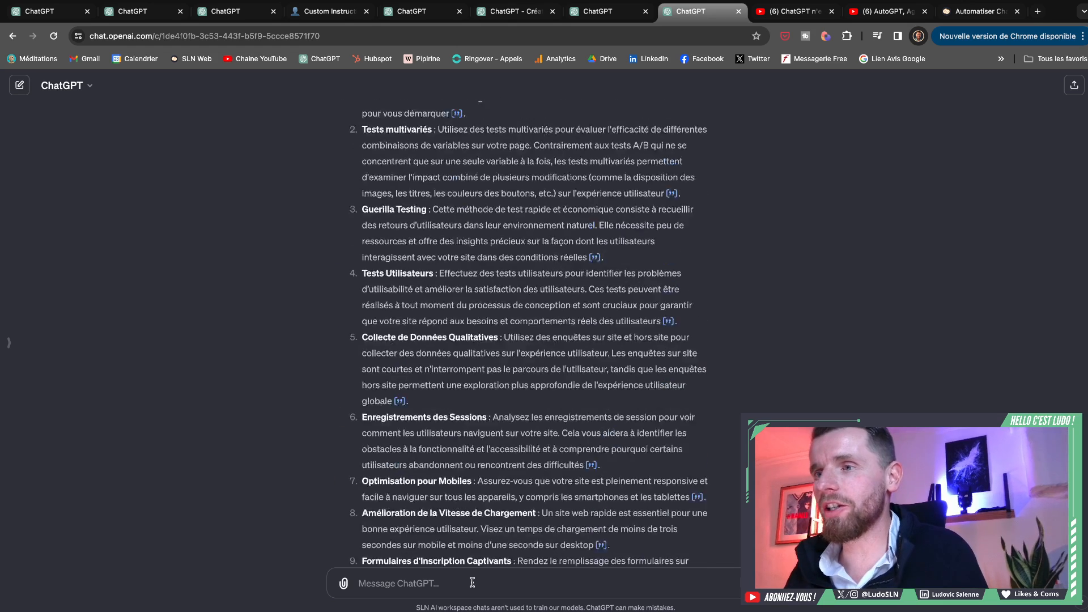
left_click(472, 583)
type("@")
scroll(438, 513, "down", 3)
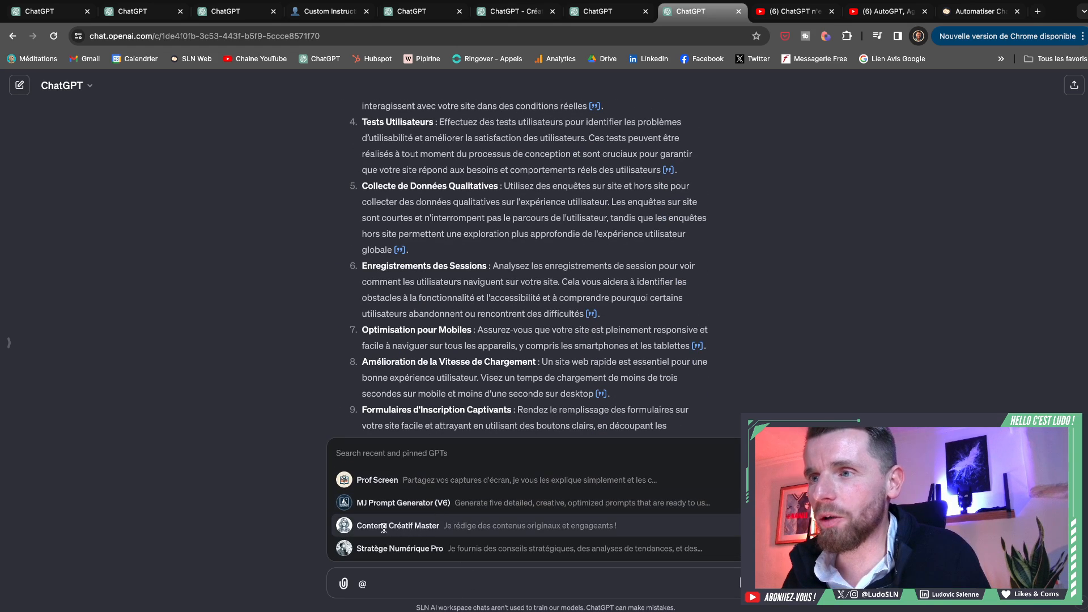
left_click(388, 526)
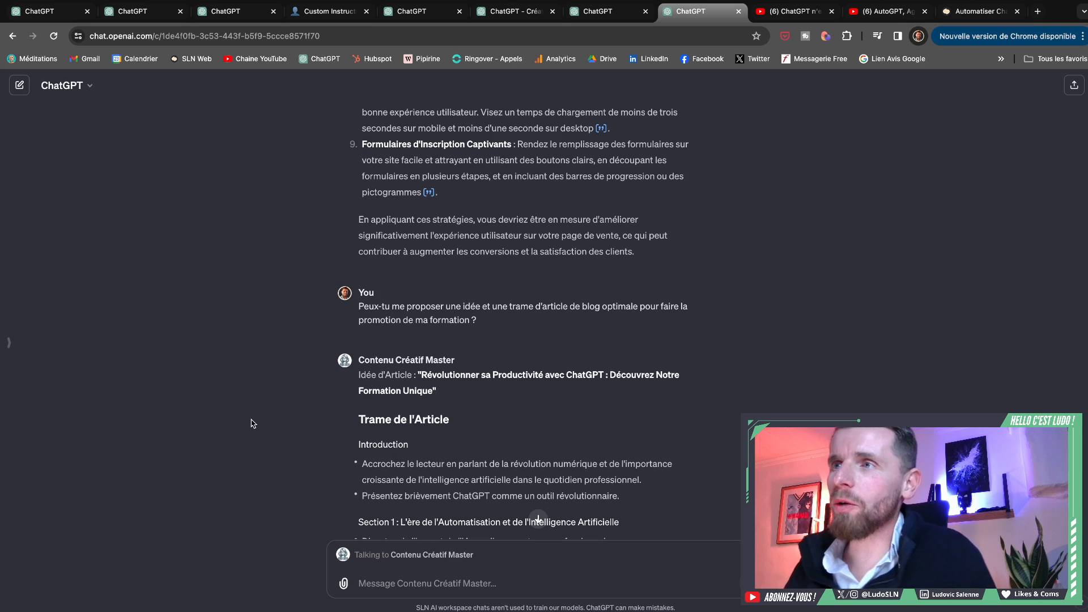
Step: Highlight the "Trame de l'Article" heading in the blog article reply, and clear the selection
scroll(252, 424, "down", 3)
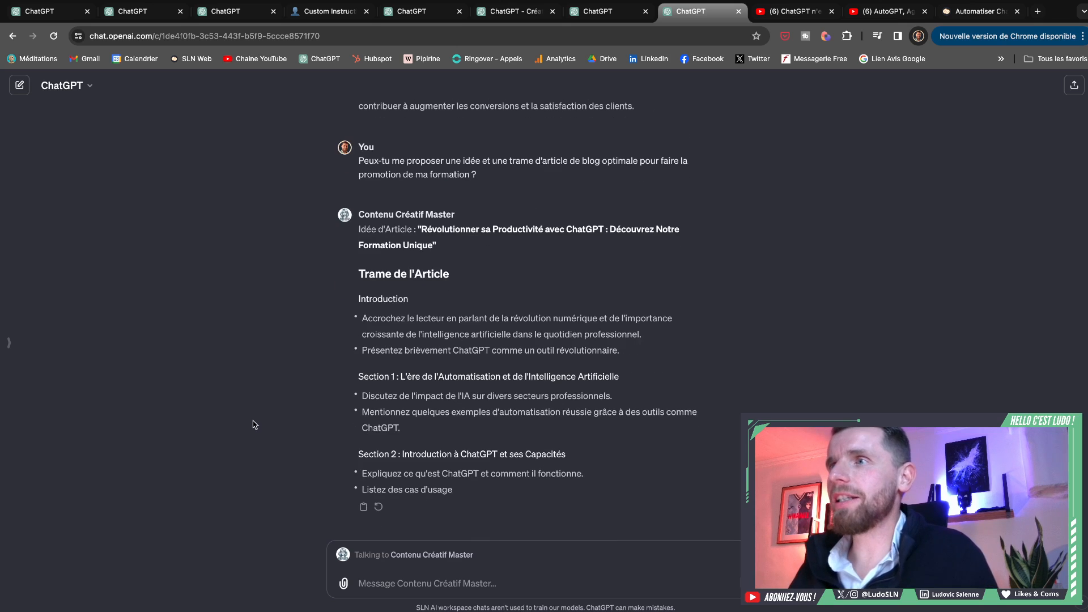
triple_click(433, 226)
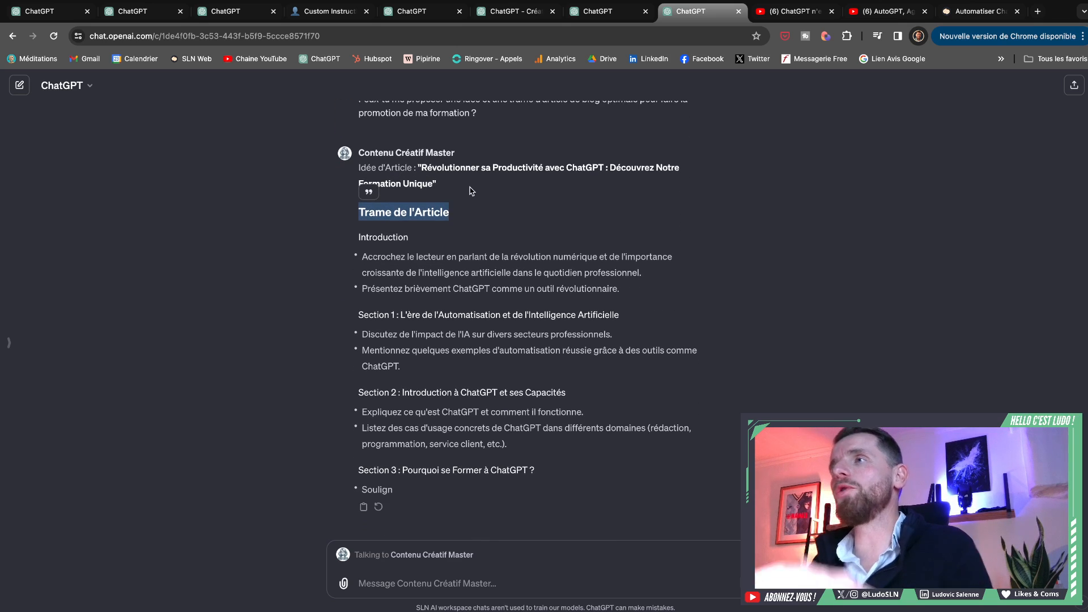
left_click(492, 183)
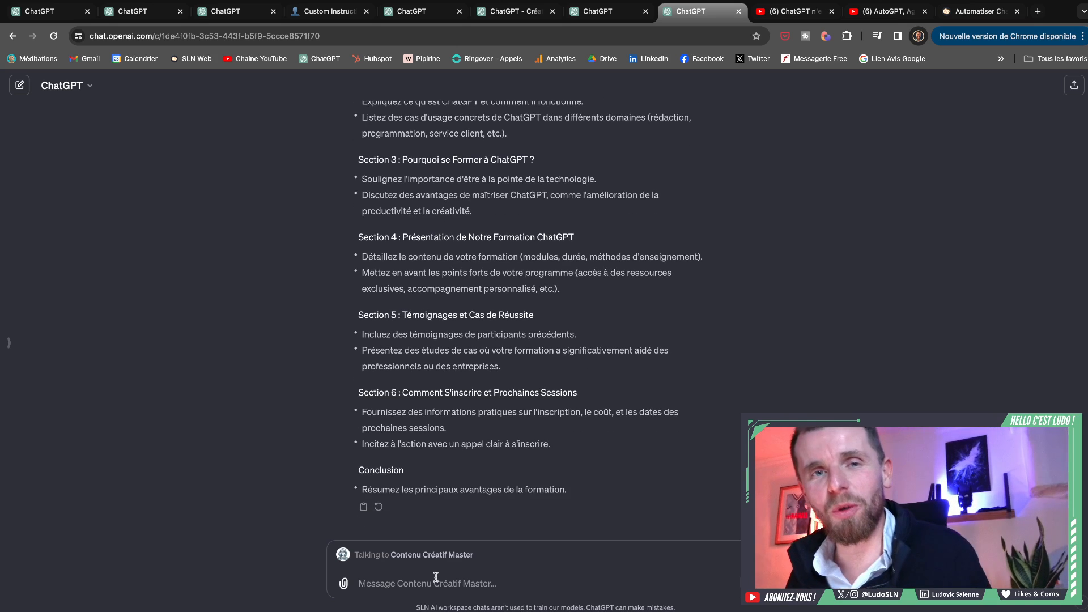
Step: Ask Social Media Wizard to write a LinkedIn post promoting the training with the AIDA technique, using the sales page information, and generate an illustration visual
type("@")
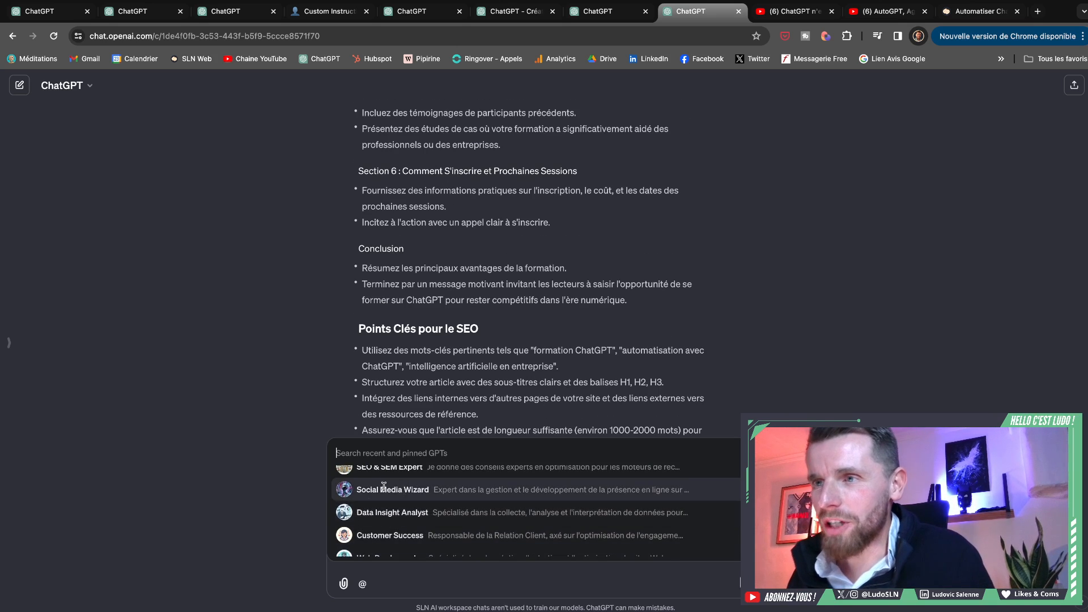
left_click(392, 491)
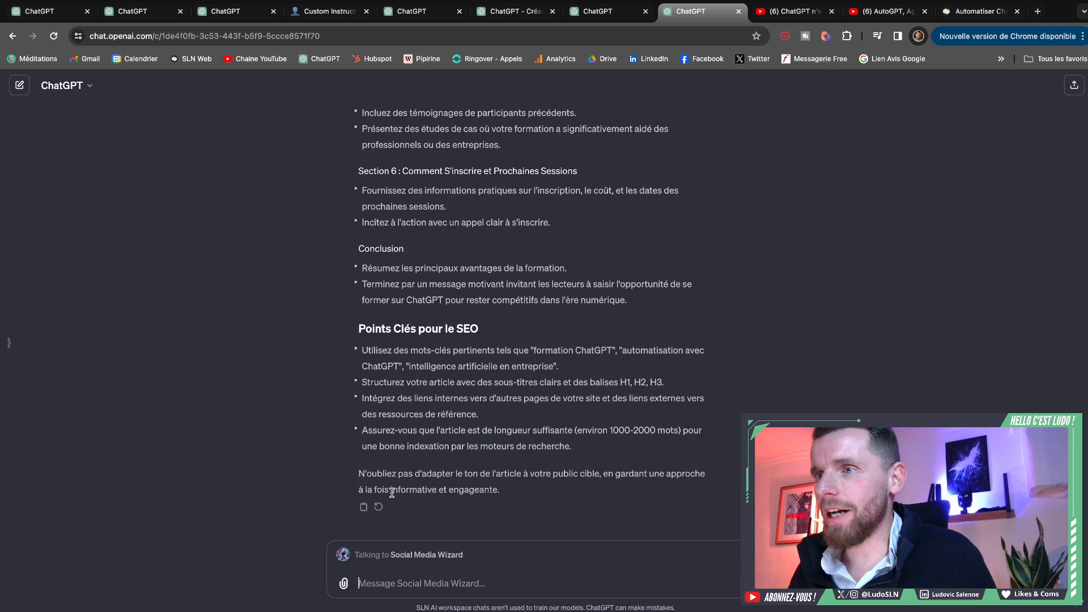
type("Après avoir récupéré les informations sur la page de vente de ma formation, rédige un post LinkedIn optimisé selon la technique AIDA pour en faire la promotion. Peux-tu aussi généré un visuel d'illustration ?")
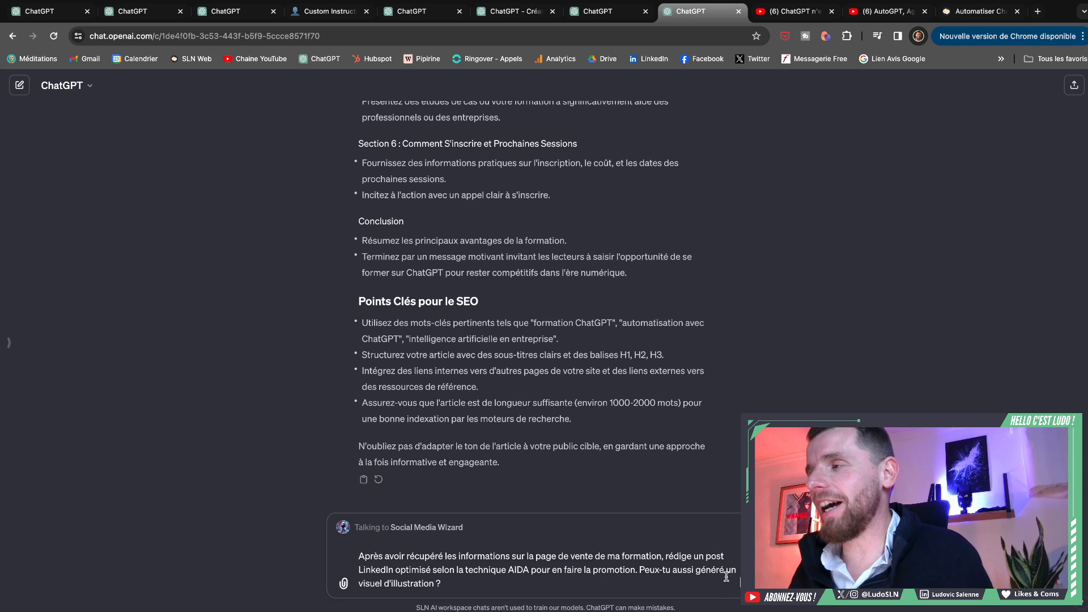
key("Return")
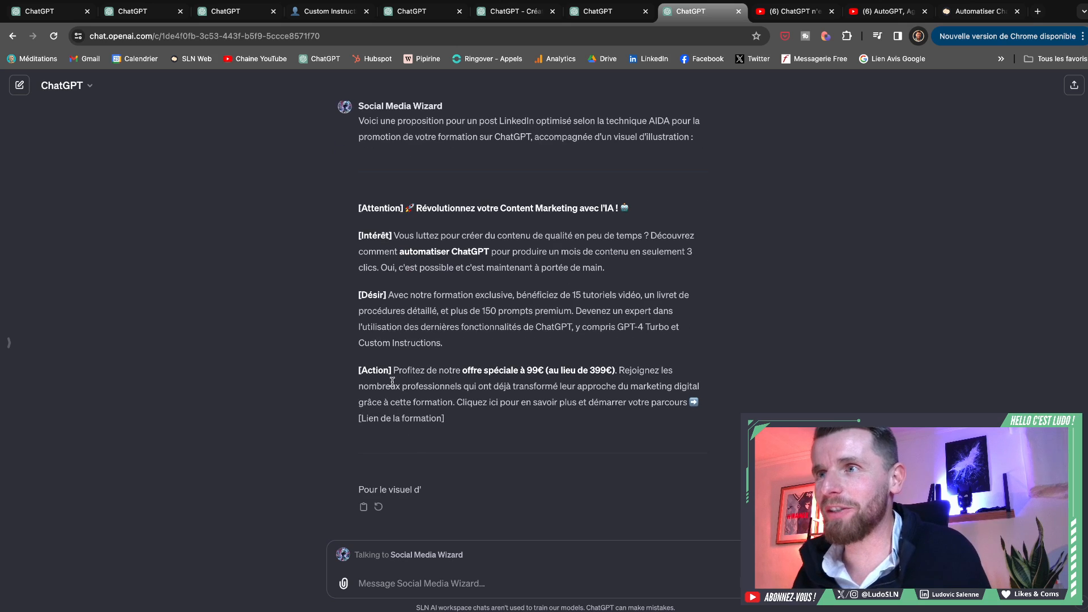
Step: Highlight the special offer sentence in the LinkedIn post's [Action] paragraph, and clear the selection
left_click_drag(393, 374, 606, 331)
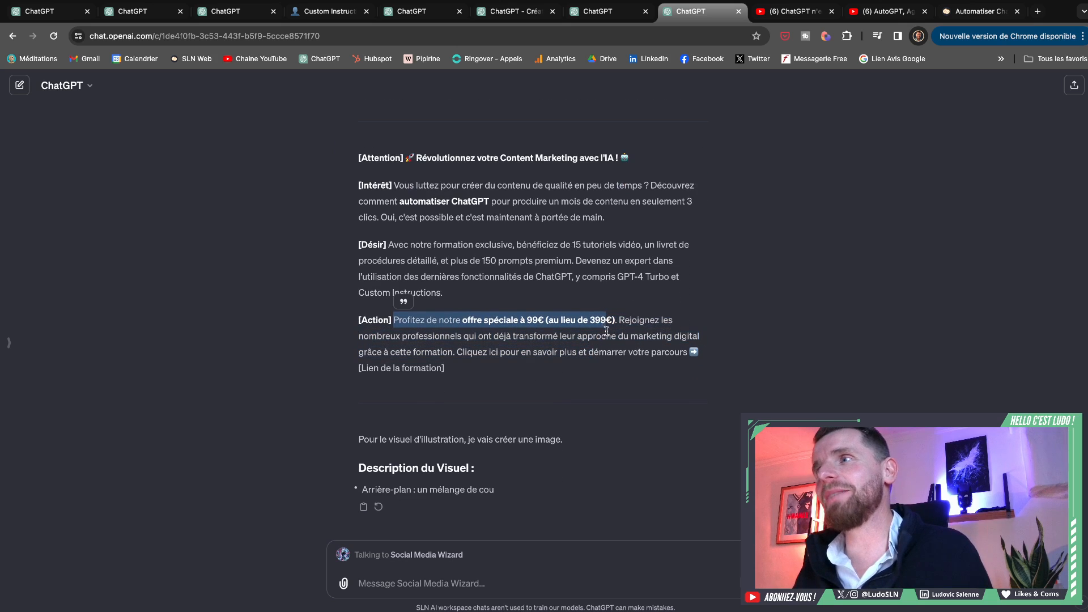
left_click(585, 347)
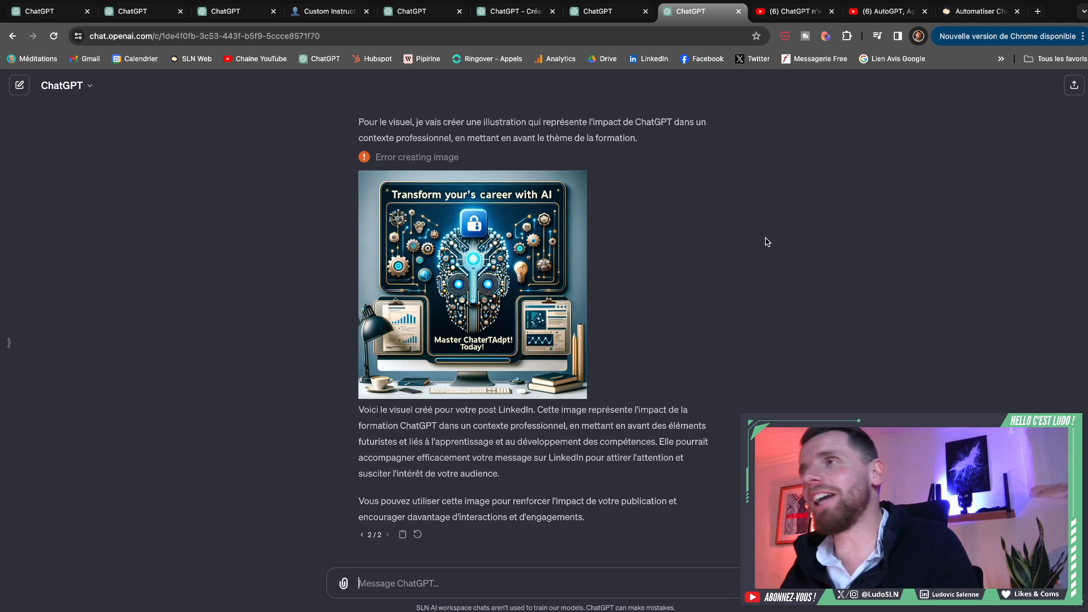
Step: Switch to YouTube and look over the page of the video "ChatGPT n'est pas devenu mauvais" with its description
left_click(786, 19)
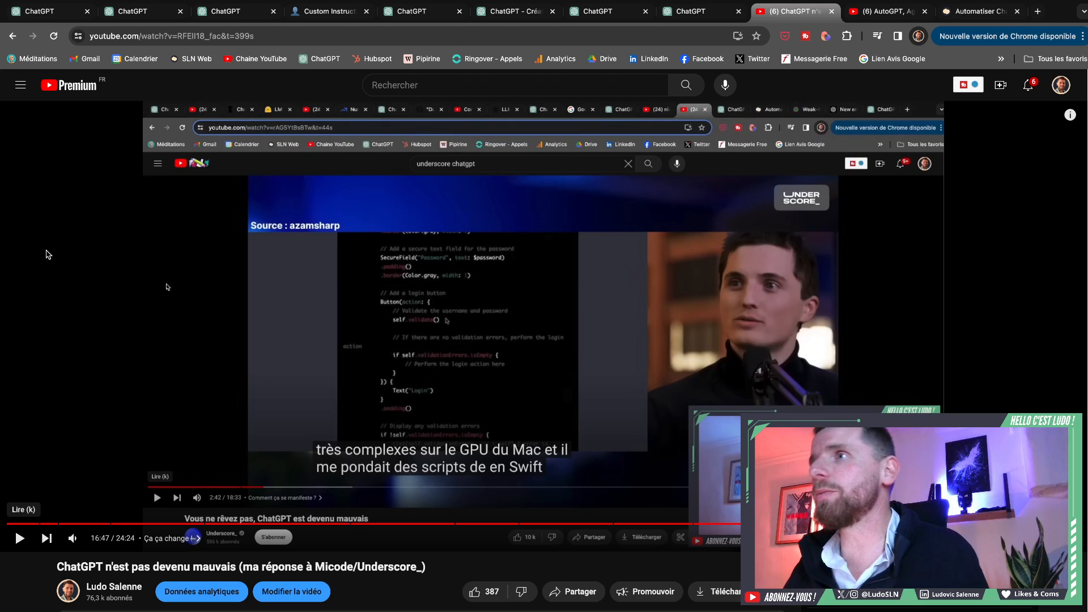
scroll(61, 275, "down", 1)
scroll(63, 277, "down", 1)
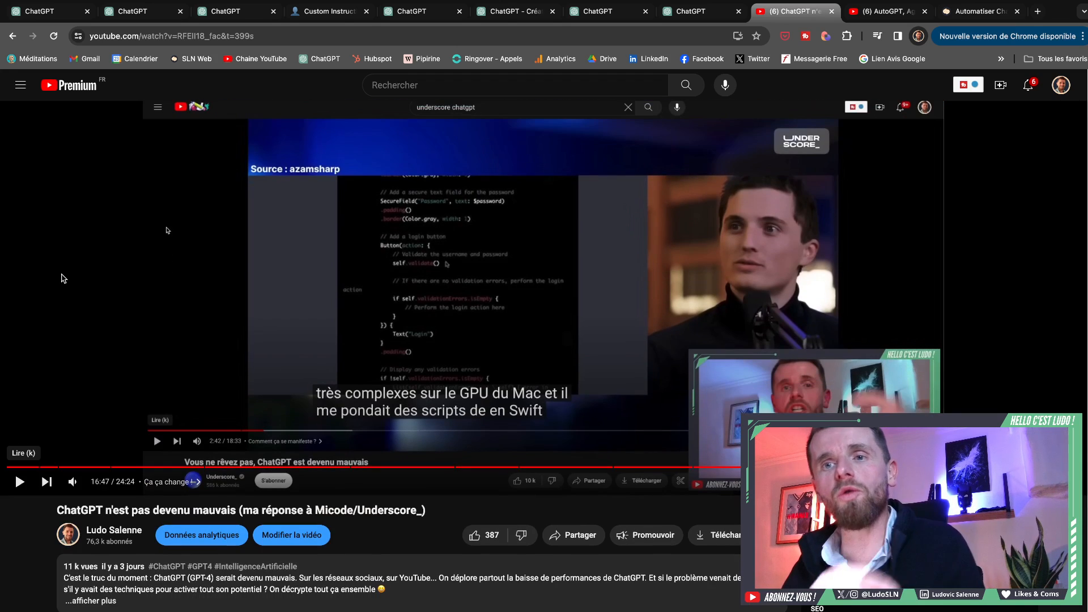
scroll(62, 279, "down", 2)
scroll(63, 280, "up", 4)
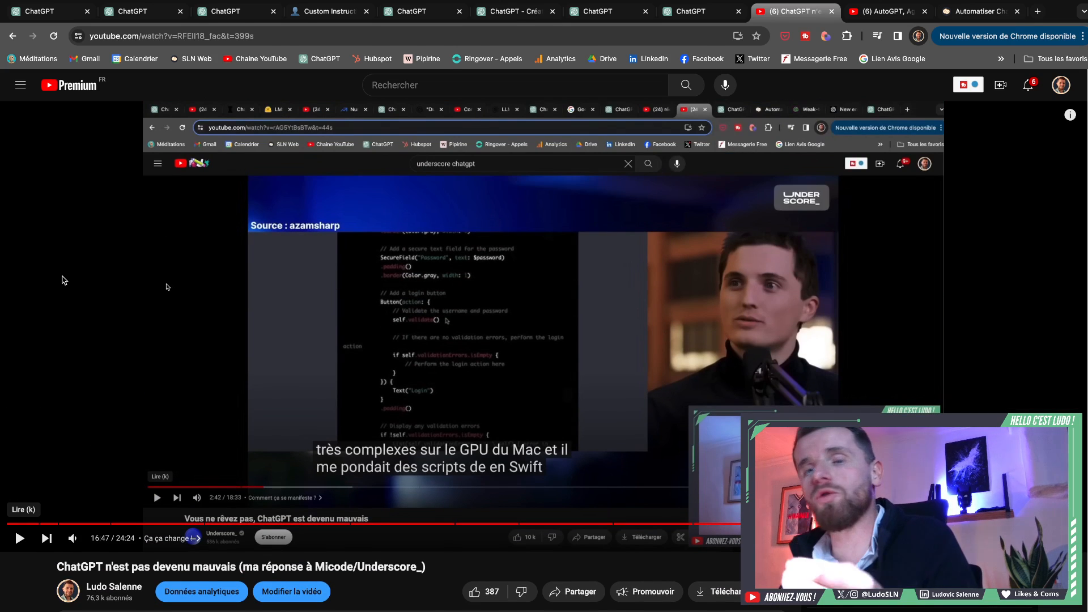
scroll(63, 318, "down", 3)
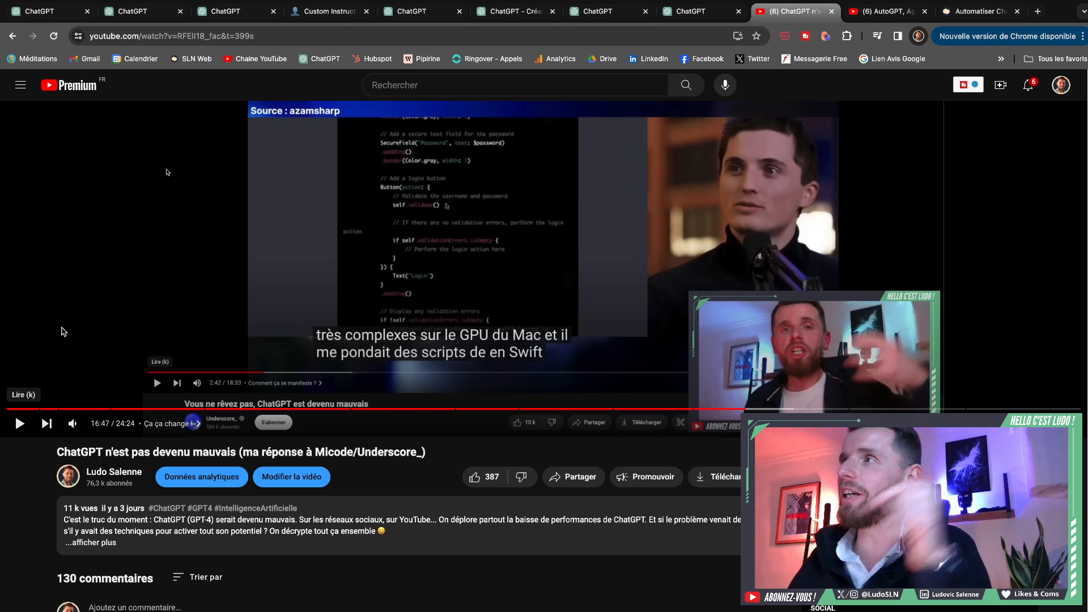
scroll(64, 332, "up", 1)
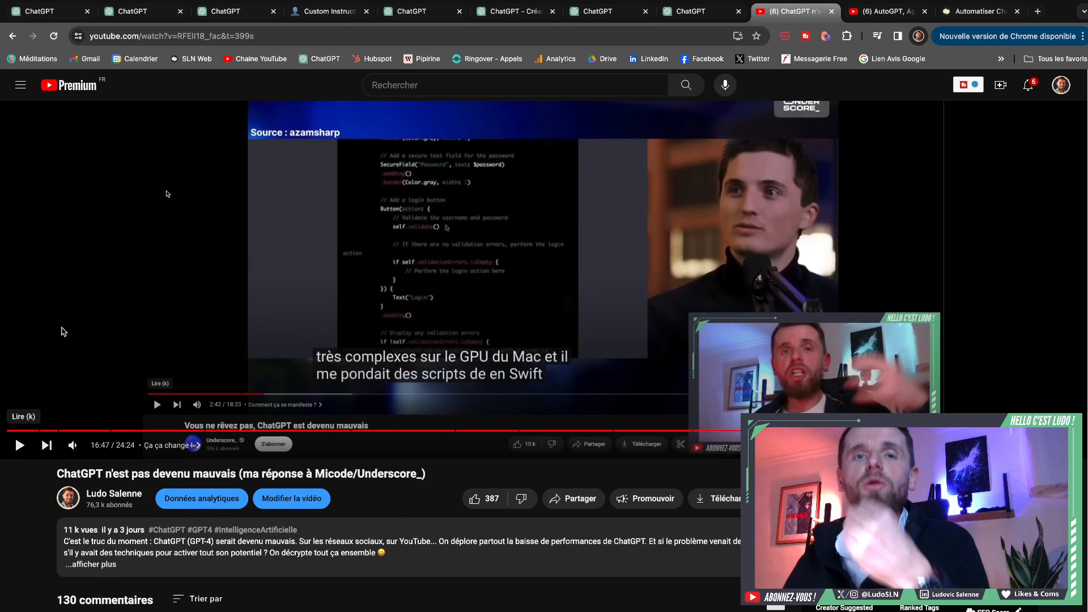
scroll(64, 332, "up", 3)
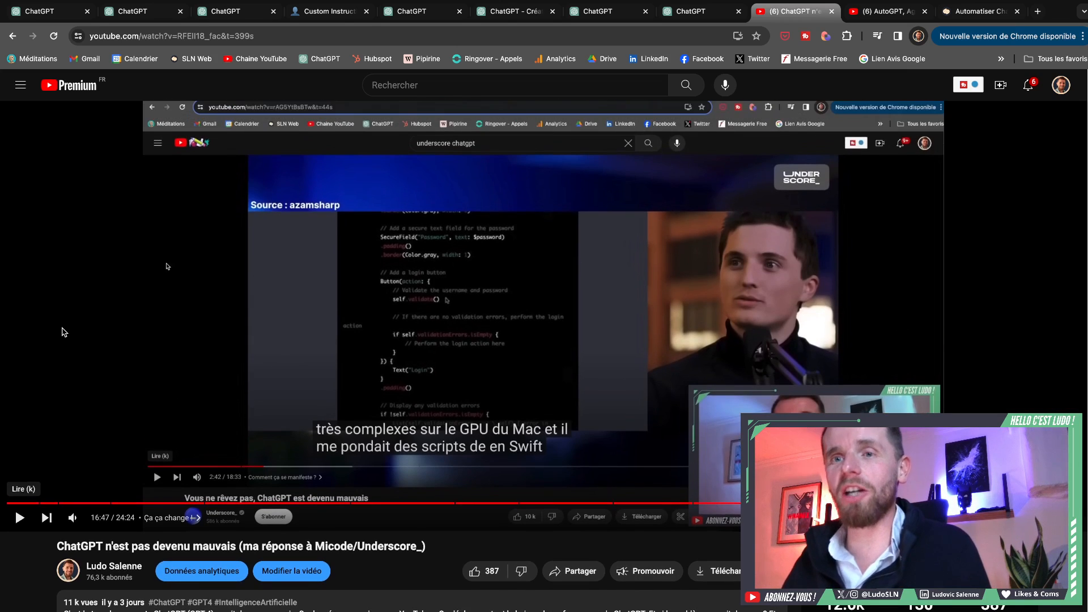
scroll(64, 332, "up", 1)
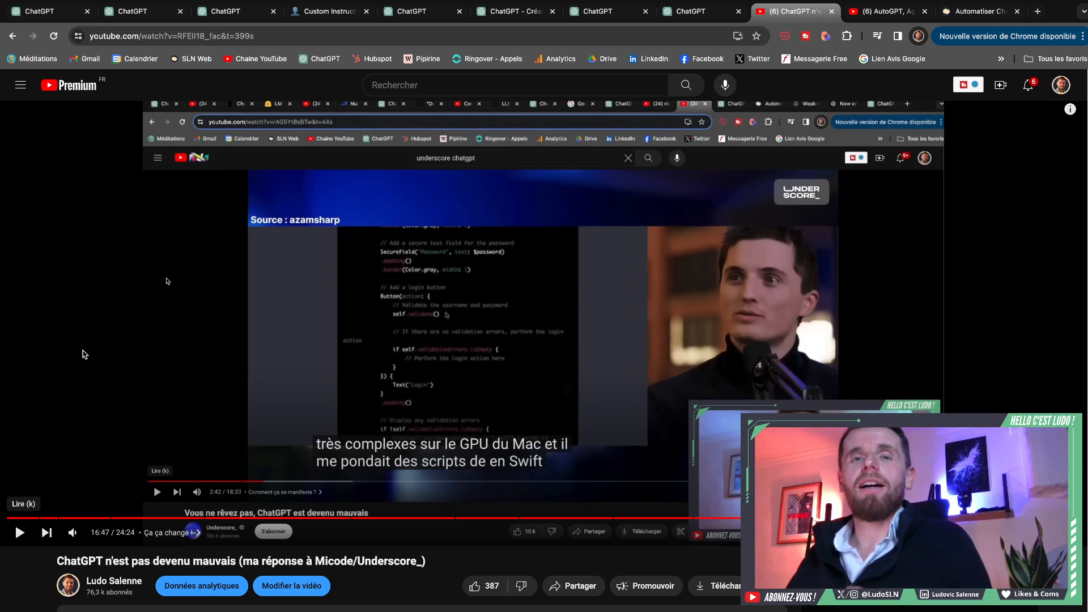
Step: Revisit the unsent team-building prompt in ChatGPT, then switch to the YouTube video "AutoGPT, AgentGPT, MultiGPT... Le guide COMPLET (+ démos !)"
left_click(132, 15)
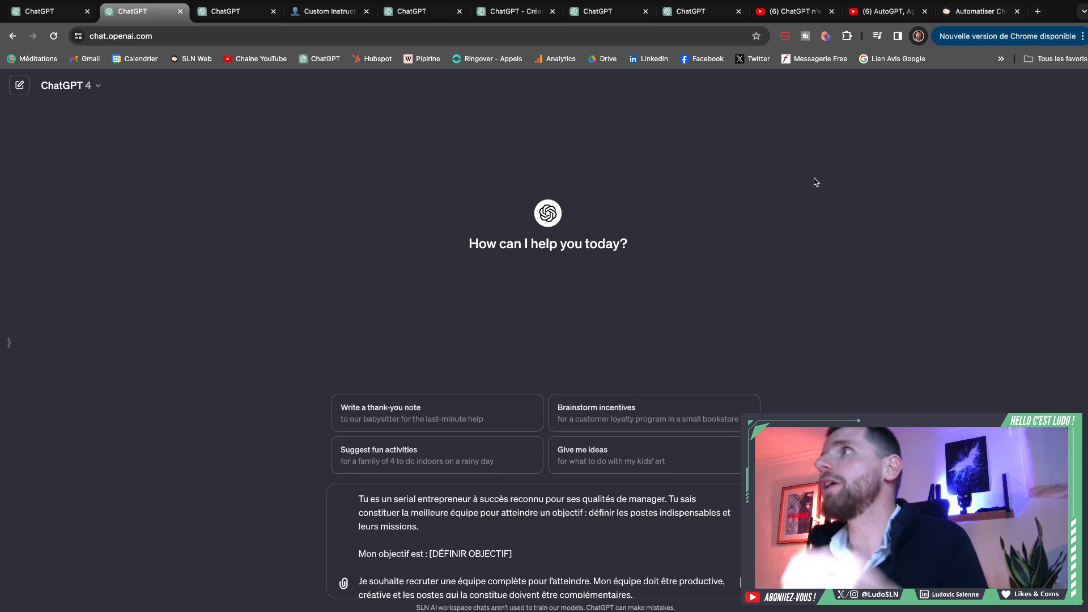
left_click(794, 13)
left_click(883, 11)
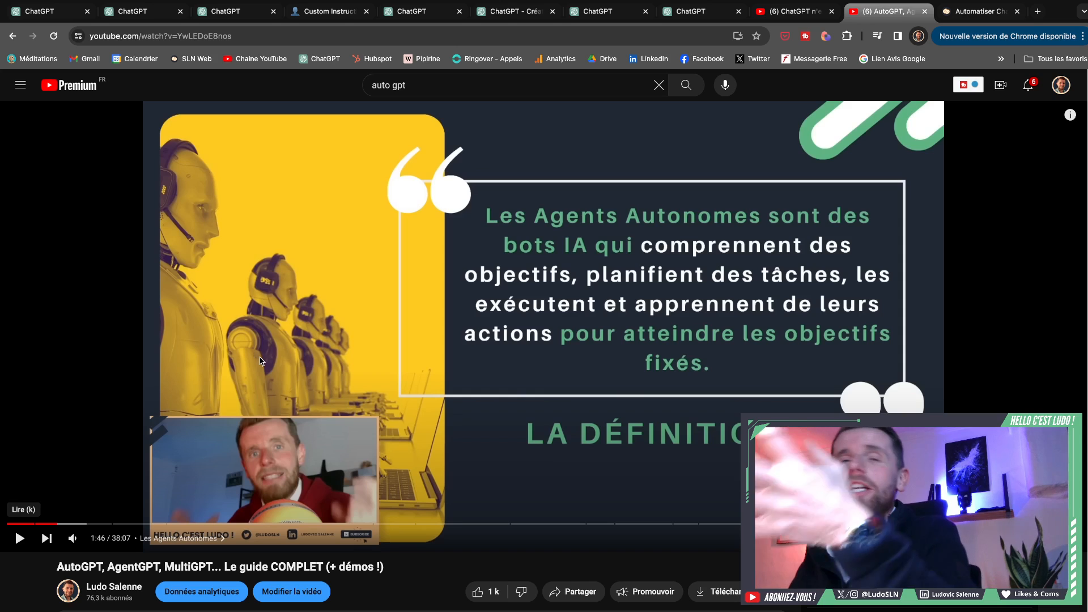
Step: Return to the ChatGPT conversation, expand the sidebar's list of GPTs, and show the My GPTs page with the sidebar hidden
left_click(679, 13)
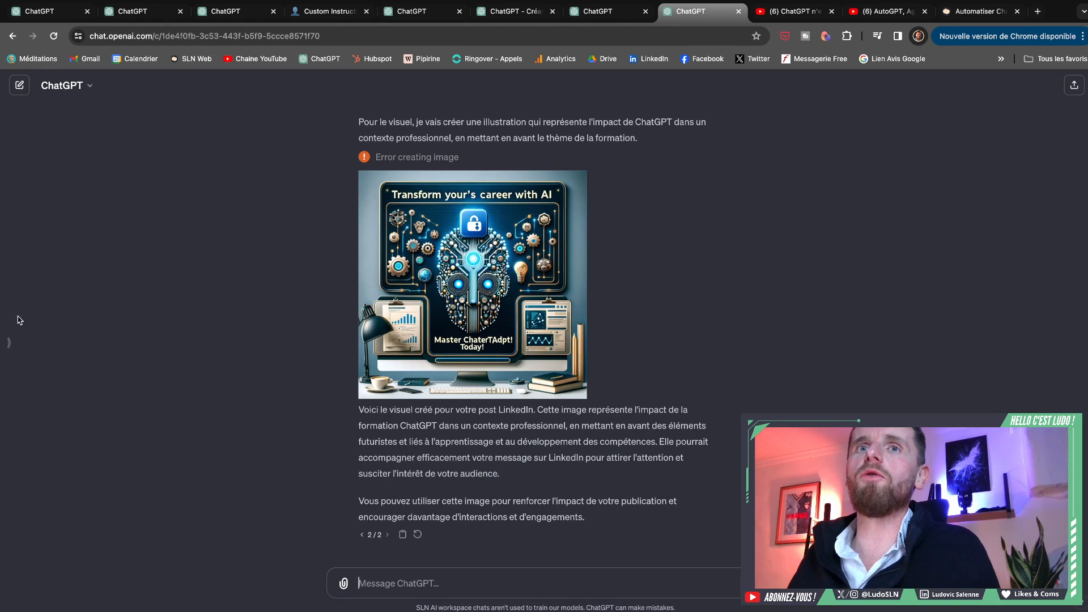
left_click(7, 346)
left_click(28, 207)
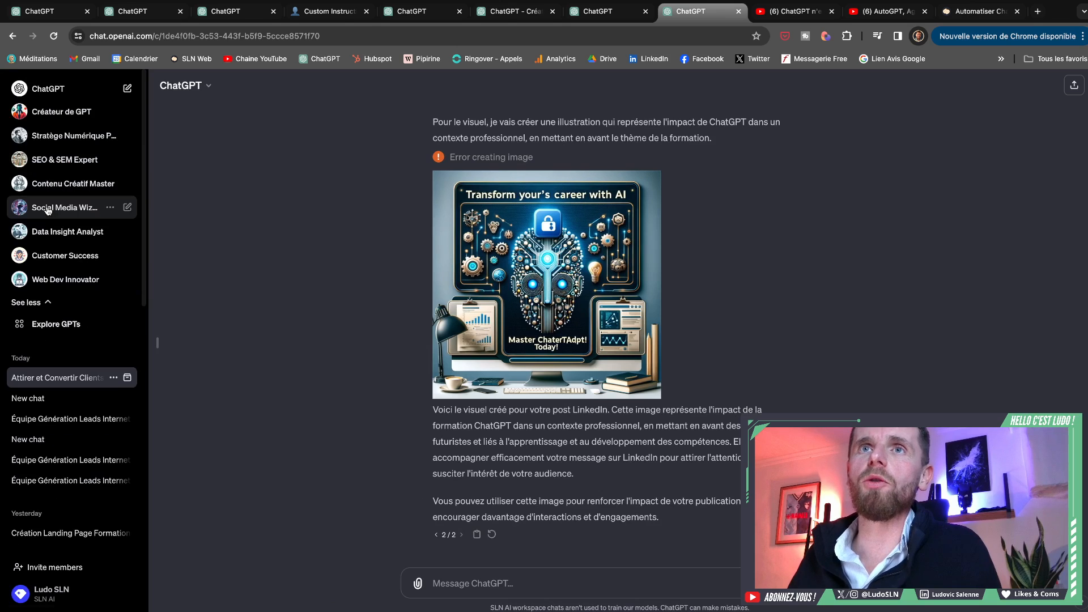
left_click(43, 333)
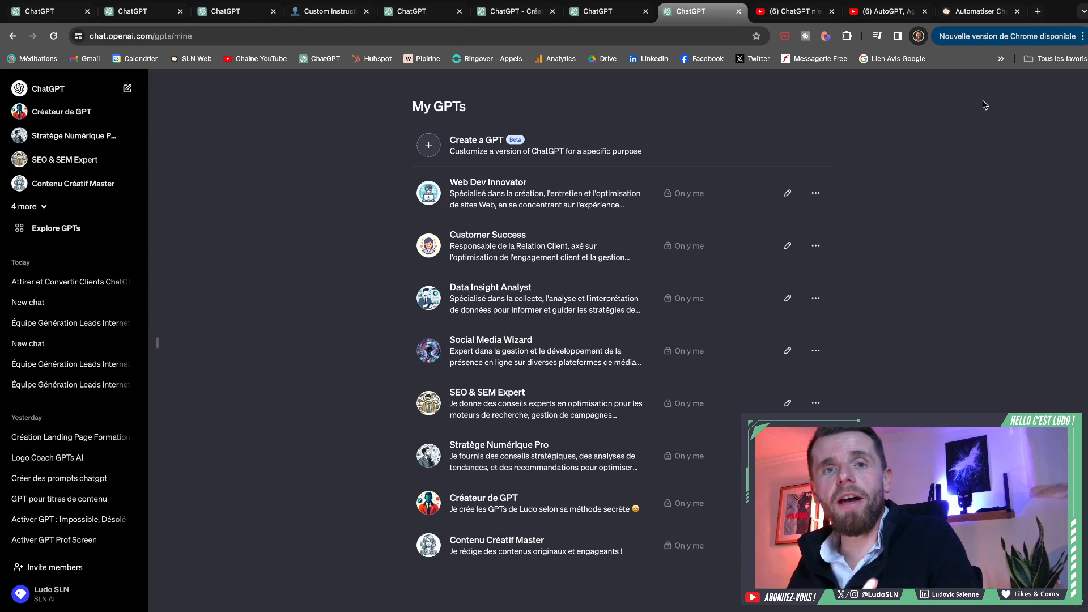
left_click(164, 343)
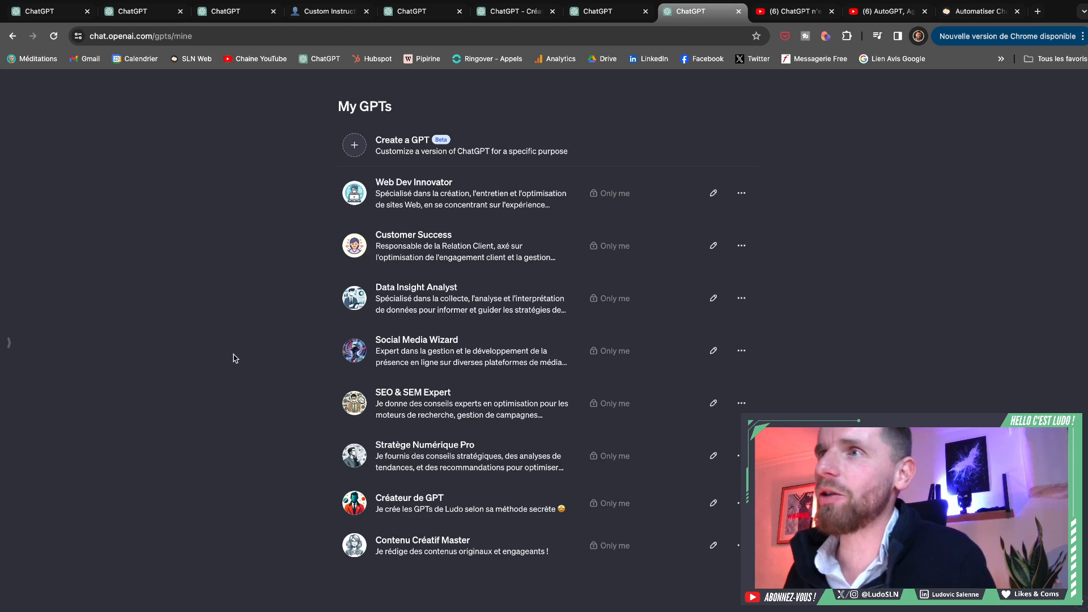
Step: Switch back to the AutoGPT guide video on YouTube and view its description
left_click(873, 16)
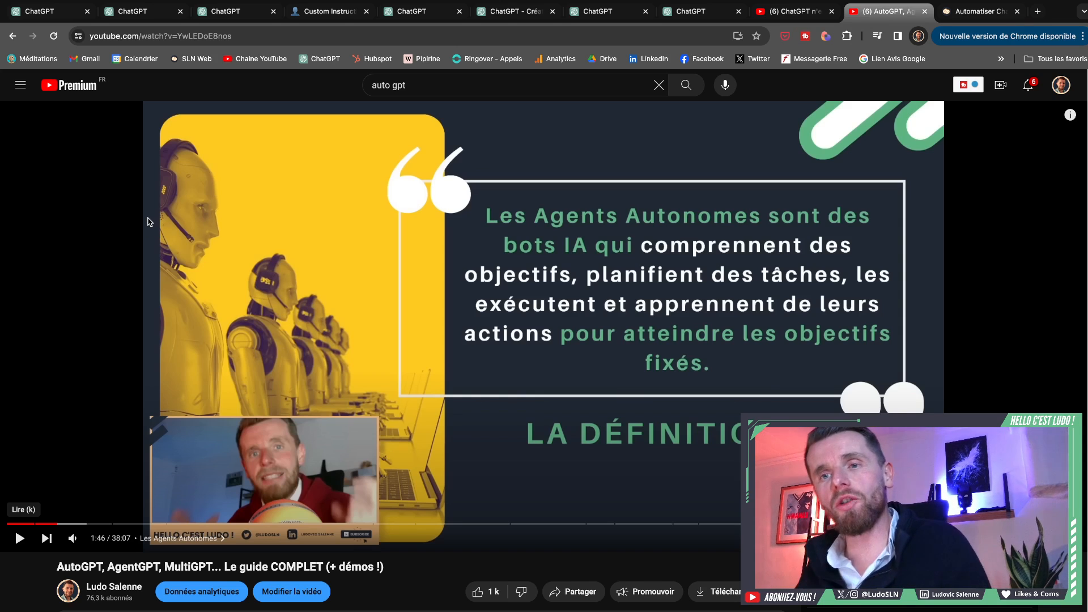
scroll(214, 230, "down", 1)
scroll(249, 280, "down", 2)
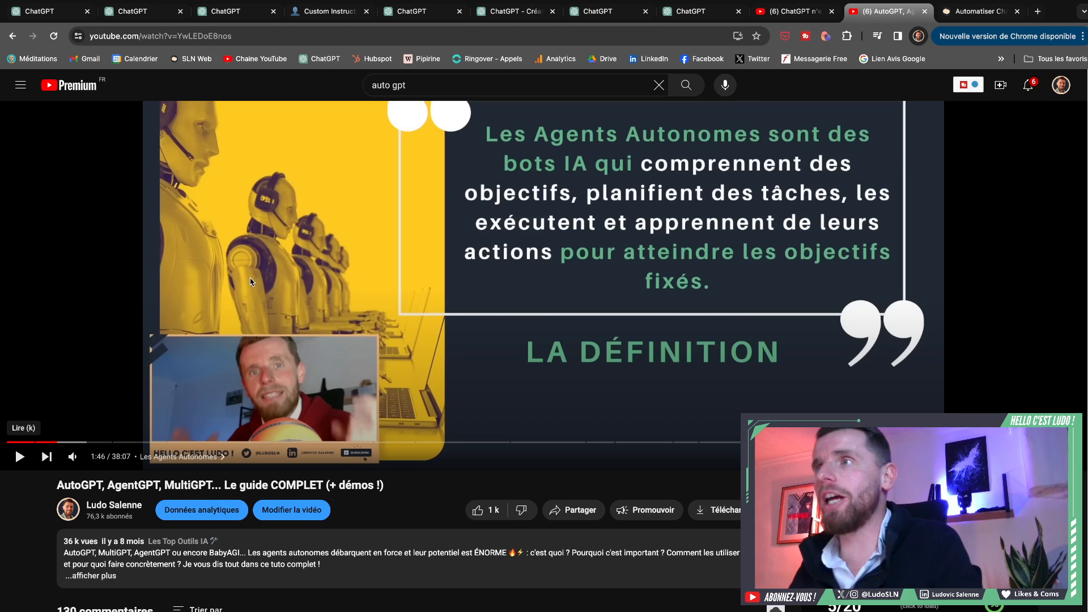
scroll(251, 281, "up", 2)
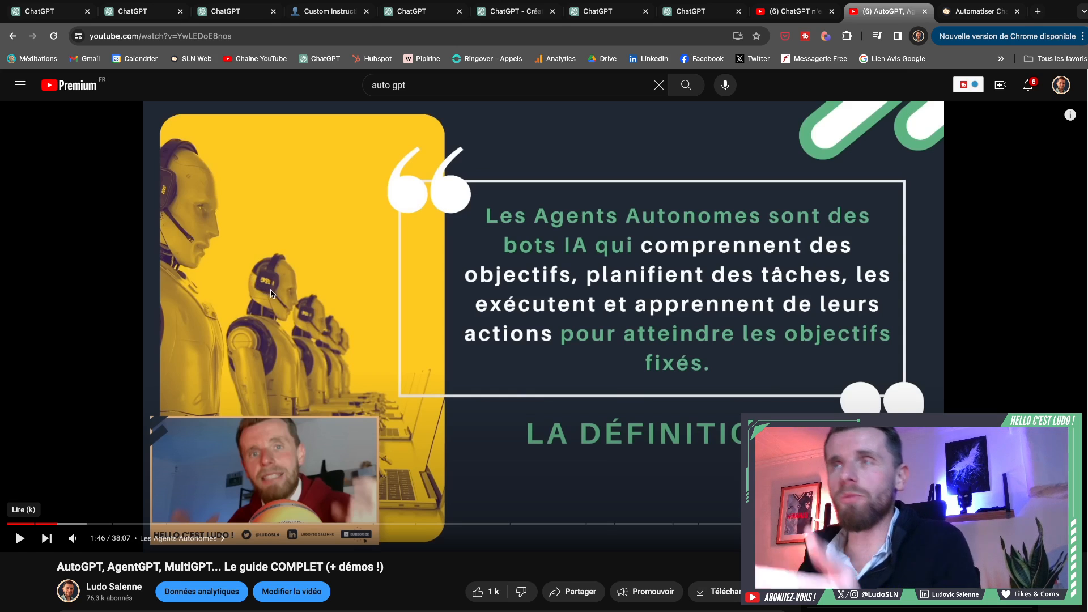
scroll(260, 286, "down", 1)
scroll(272, 295, "up", 1)
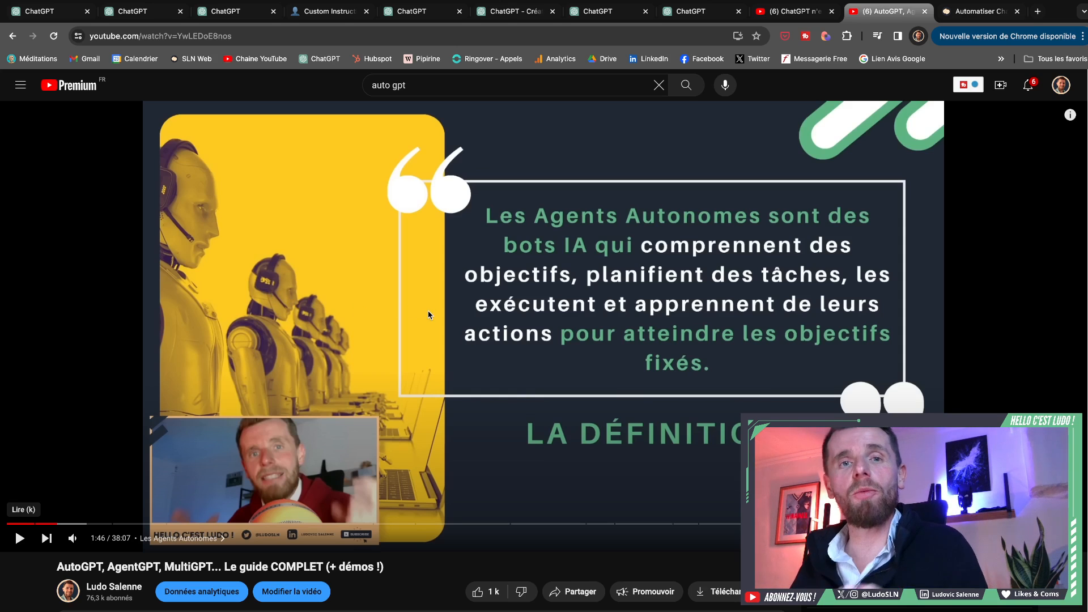
Step: Return to the ChatGPT My GPTs page and open the conversation "Attirer et Convertir Clients ChatGPT" with the sidebar hidden
left_click(622, 15)
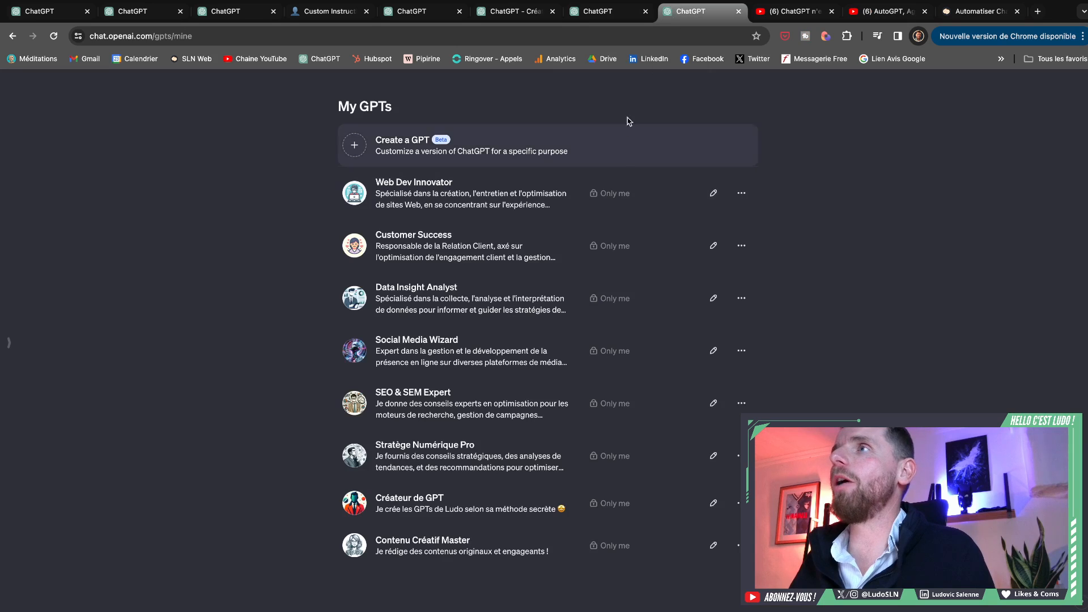
left_click(531, 10)
left_click(689, 12)
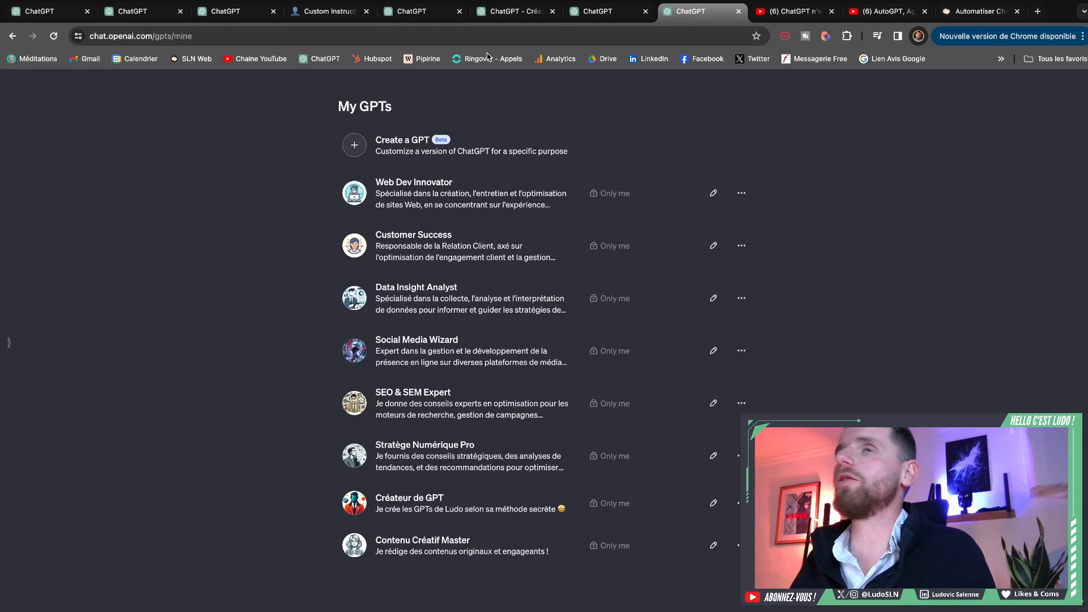
left_click(8, 342)
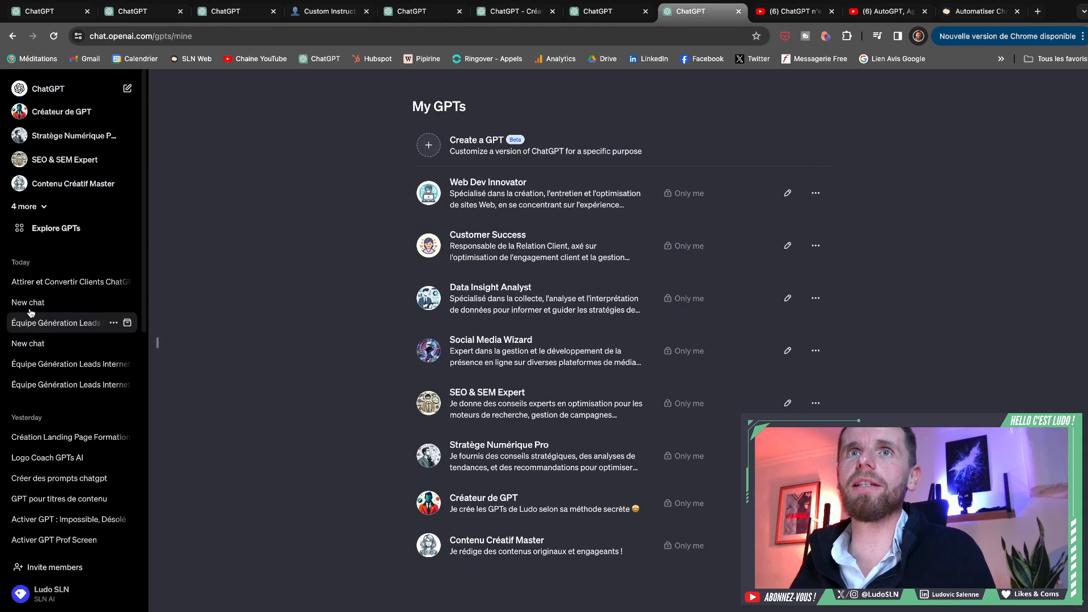
left_click(49, 282)
left_click(168, 346)
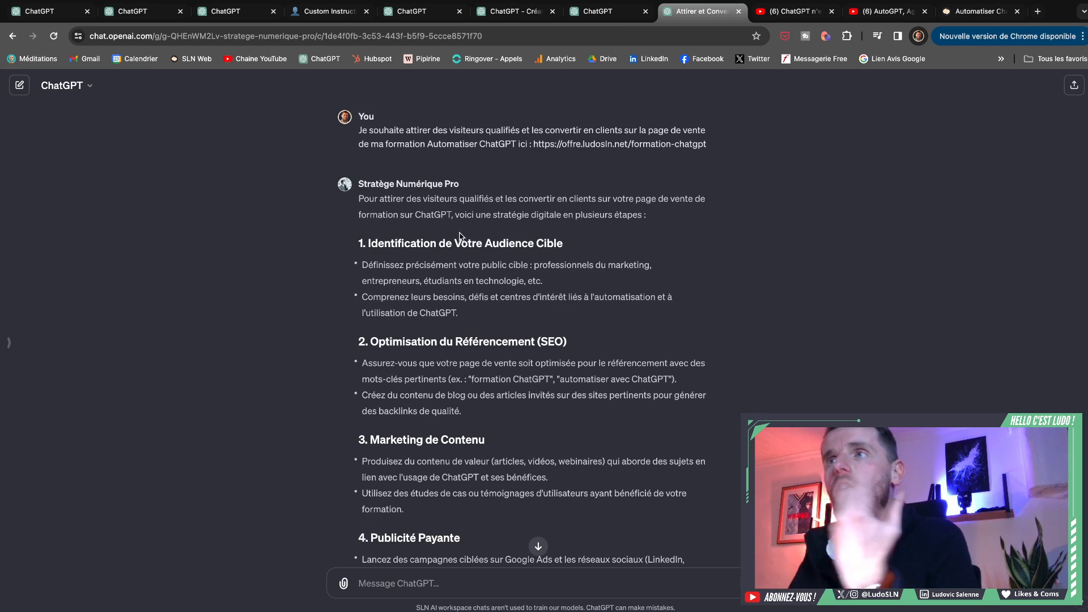
Step: Review the conversation from Stratège Numérique Pro's numbered strategy to SEO & SEM Expert's recommendations for the sales page
scroll(454, 244, "down", 1)
left_click_drag(370, 237, 492, 313)
scroll(493, 315, "down", 7)
scroll(493, 319, "down", 10)
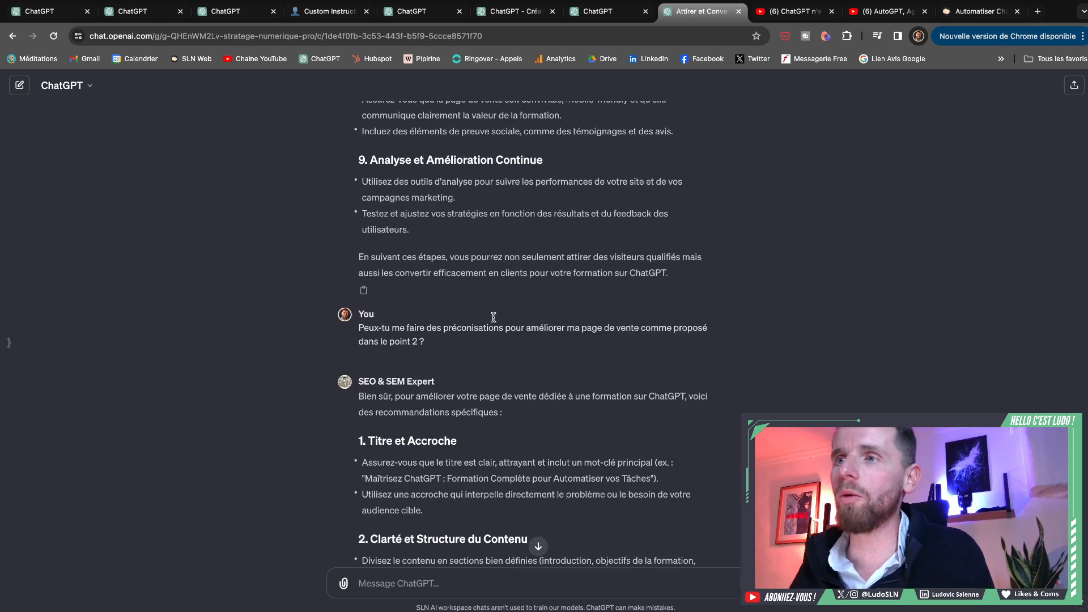
scroll(452, 260, "up", 1)
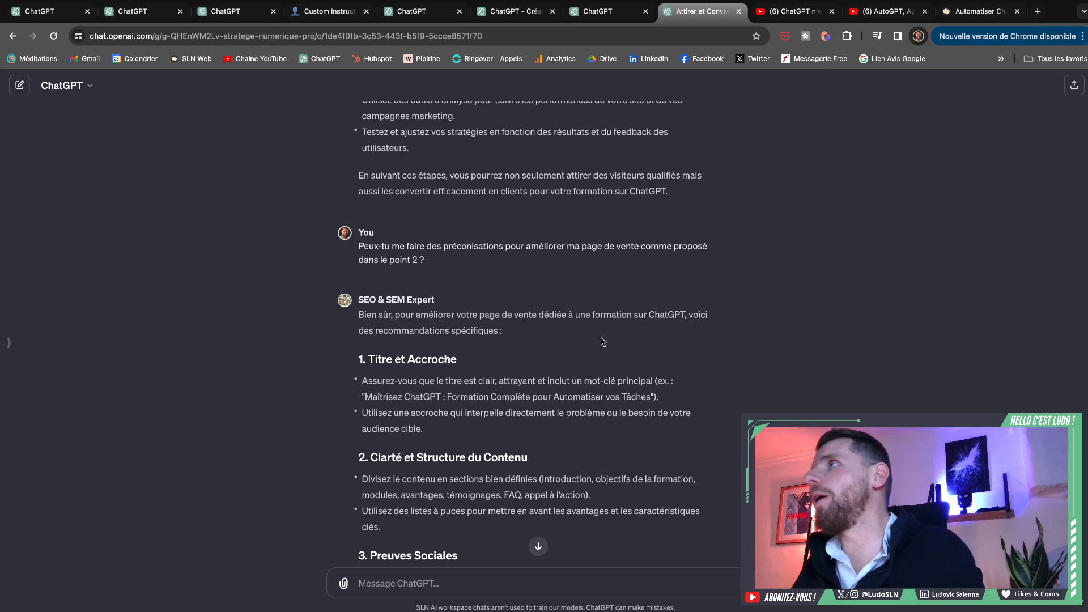
Step: Switch to the Formation ChatGPT sales page and look over its offer, contents and programme sections
left_click(959, 16)
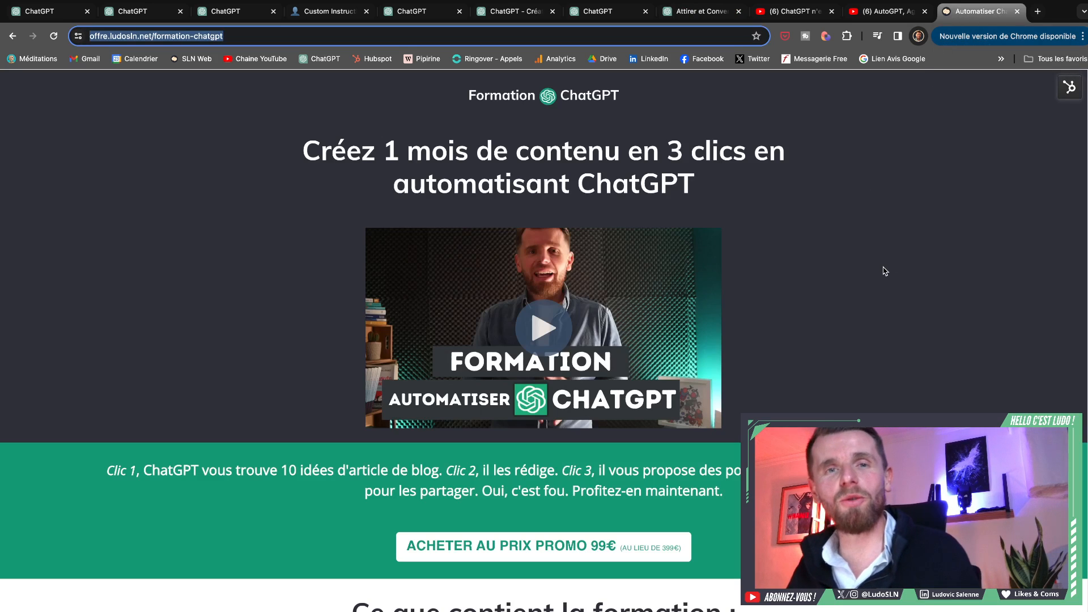
scroll(884, 274, "down", 5)
scroll(879, 287, "down", 7)
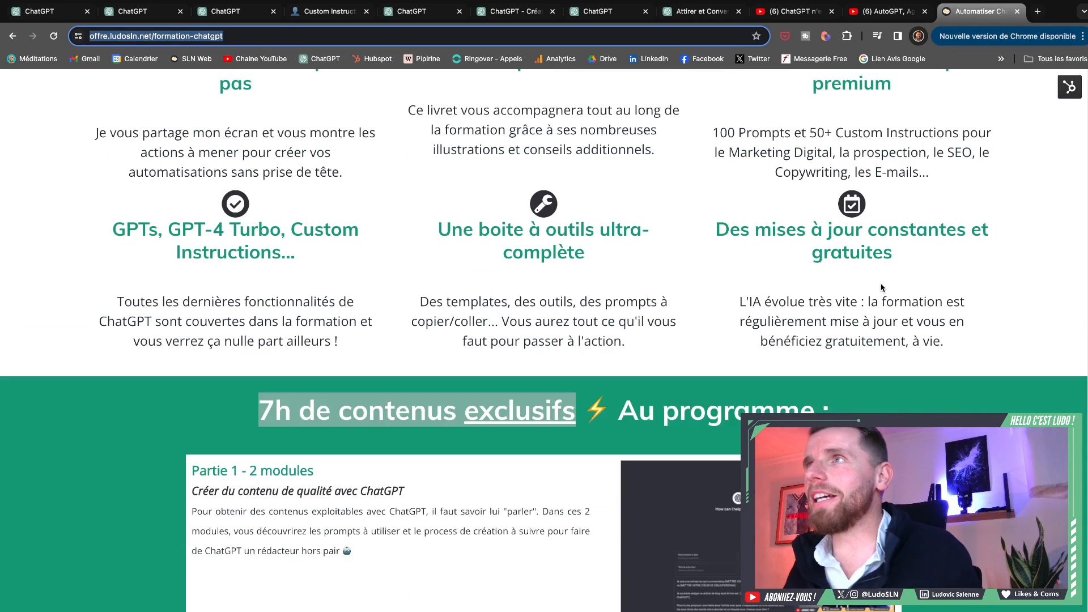
scroll(881, 288, "up", 3)
scroll(748, 274, "up", 4)
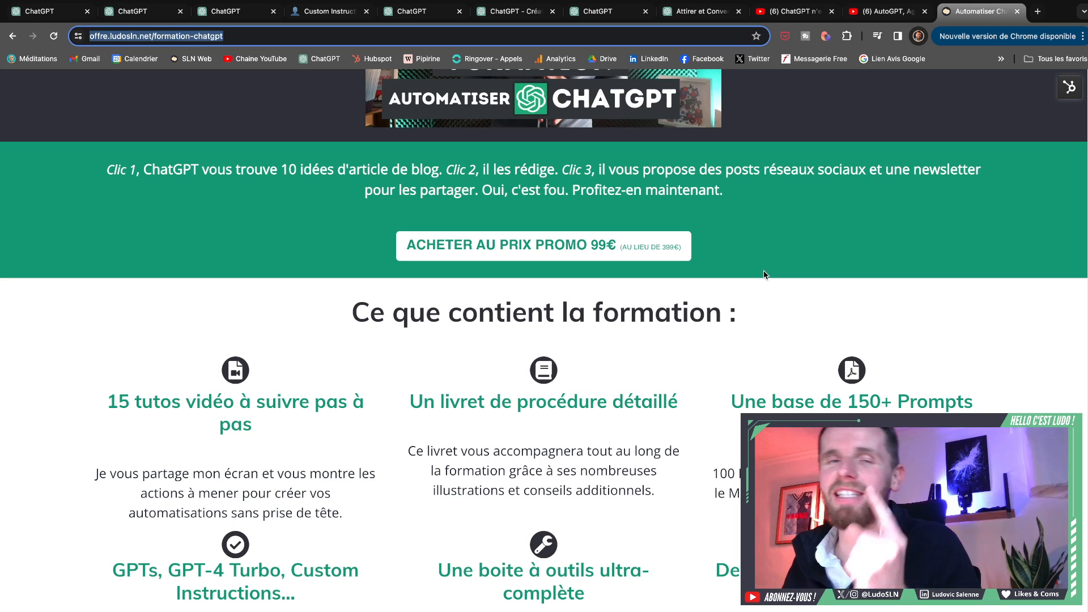
scroll(763, 275, "down", 4)
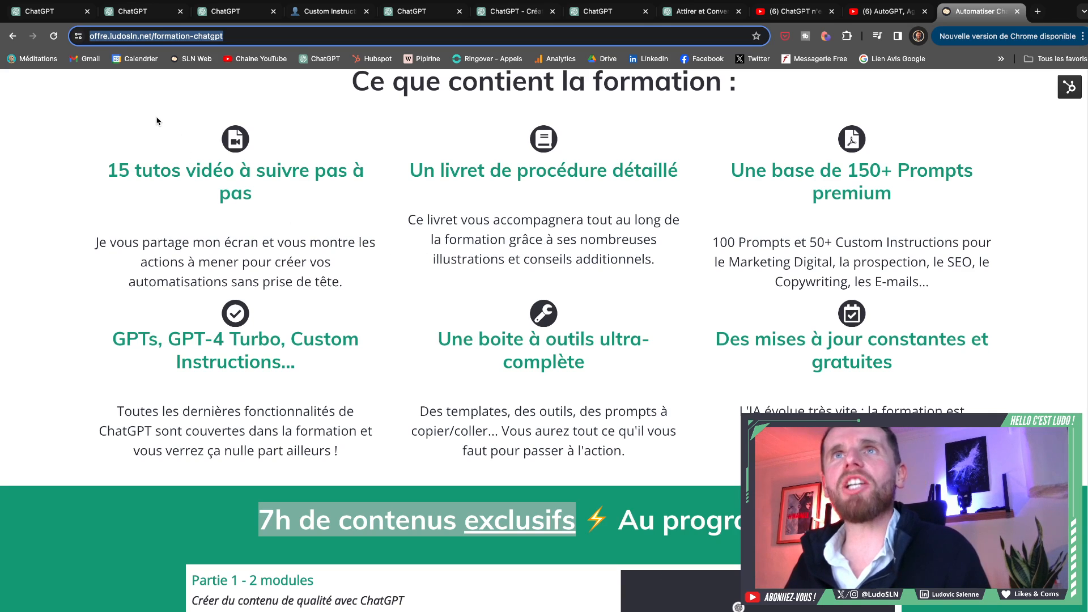
Step: Revisit the open ChatGPT chats, from the unsent team-building prompt to the empty Créateur de GPT chat
left_click(122, 15)
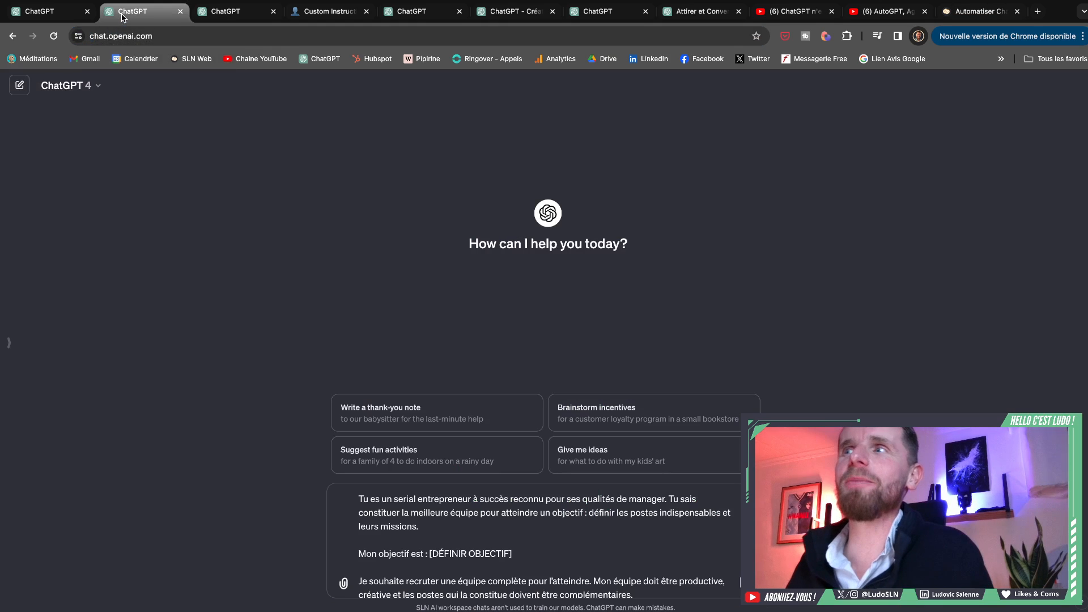
left_click(63, 18)
left_click(217, 13)
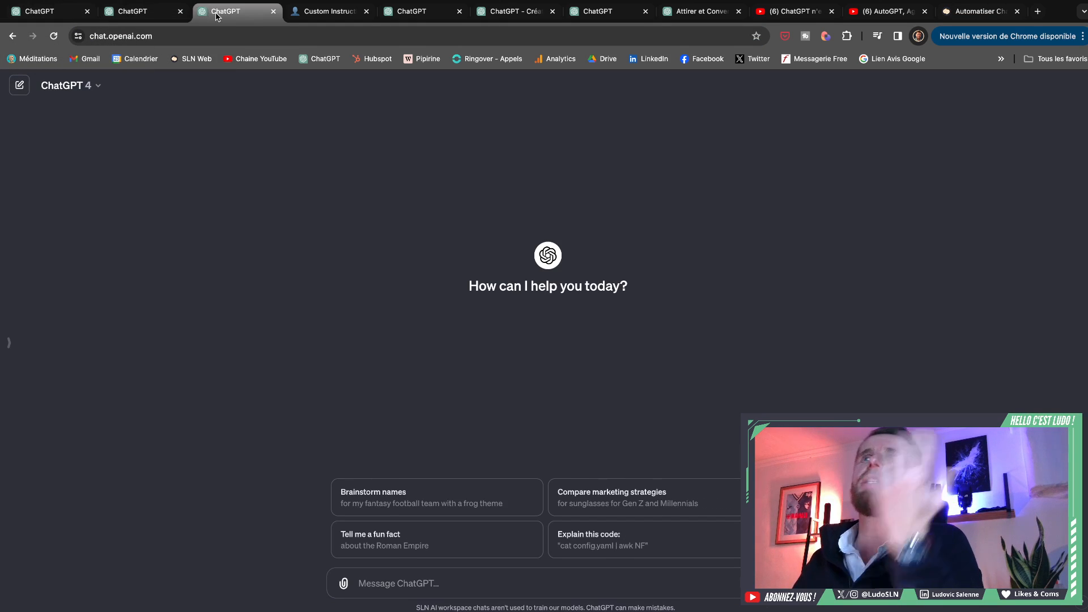
left_click(408, 13)
left_click(507, 11)
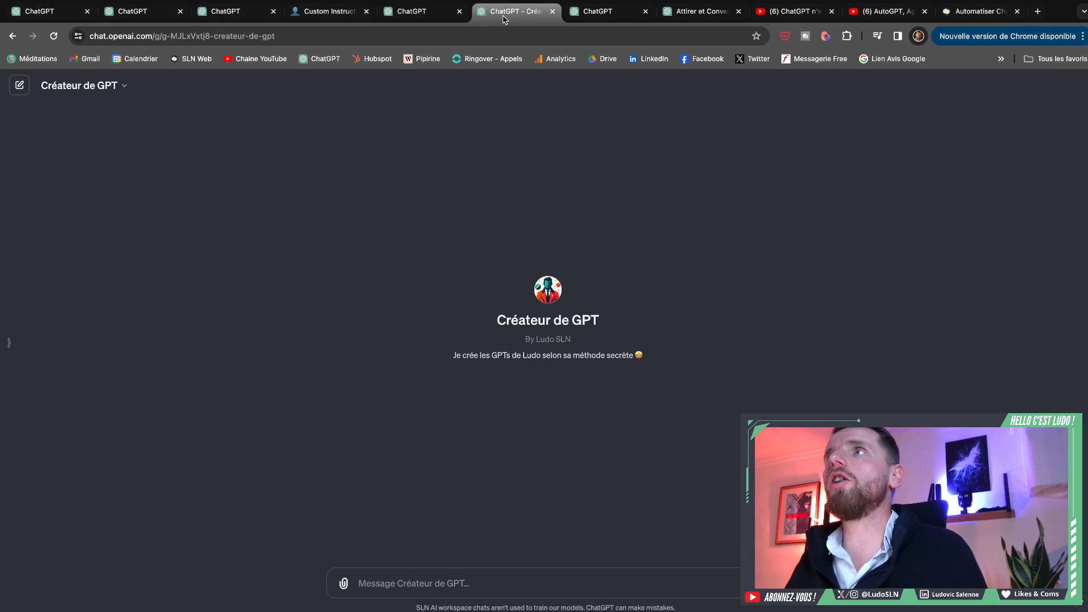